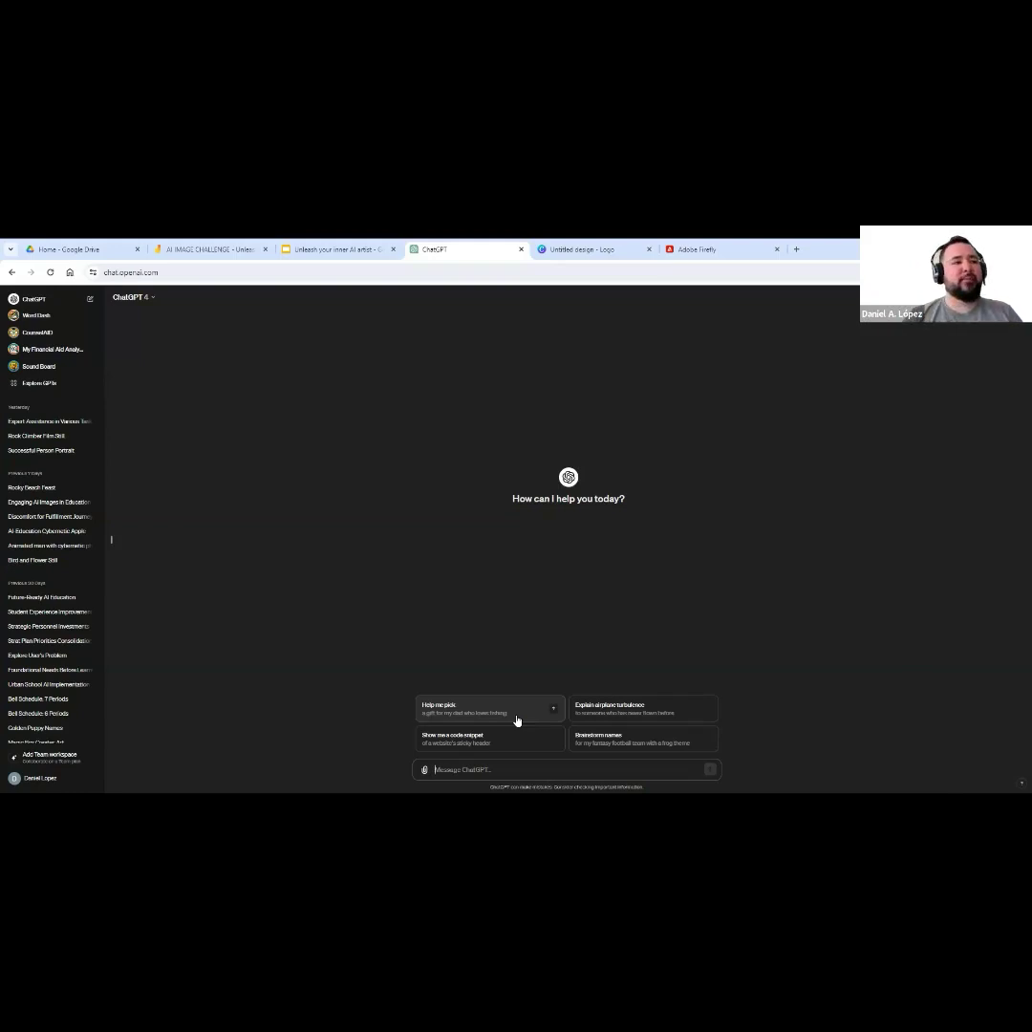
Ask ChatGPT for a comic-book image of a big rucksack-carrying werewolf hiking beside a little werewolf.
click(570, 772)
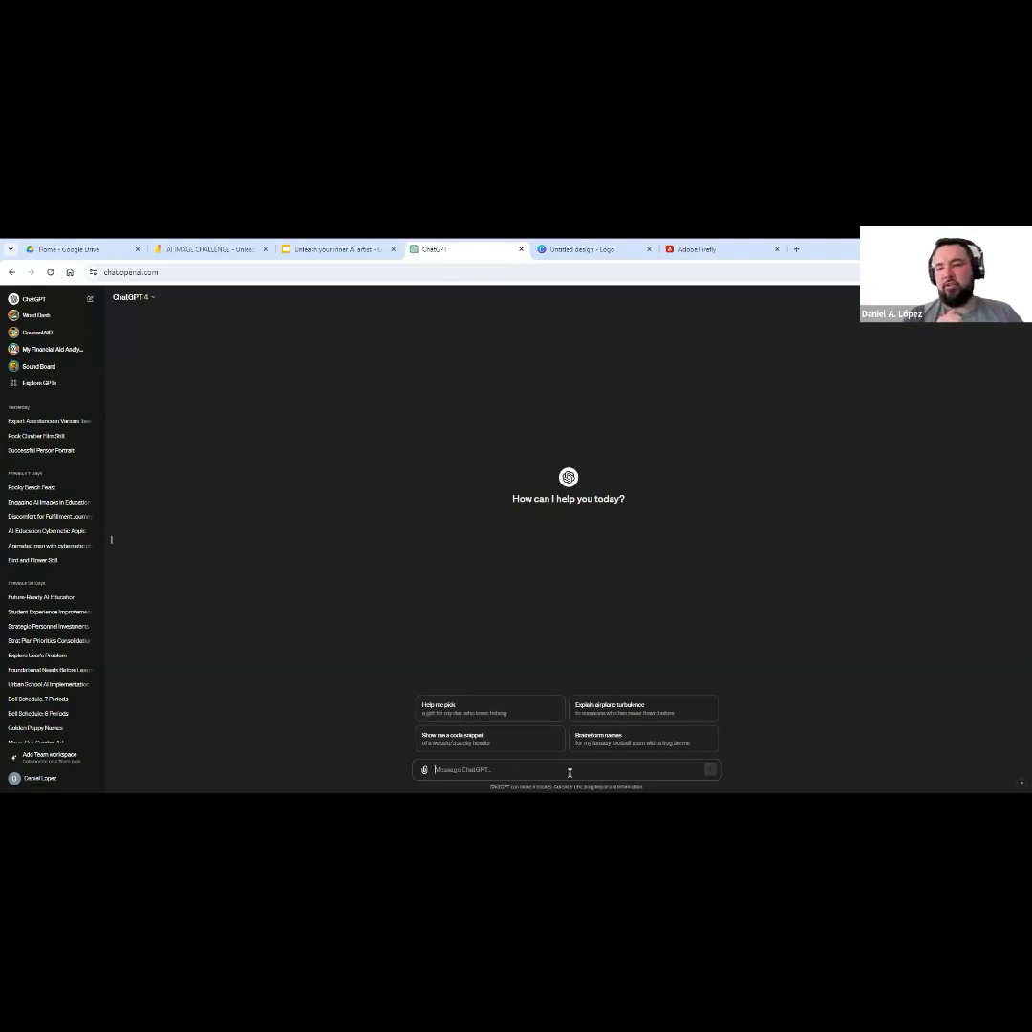
text(Generate)
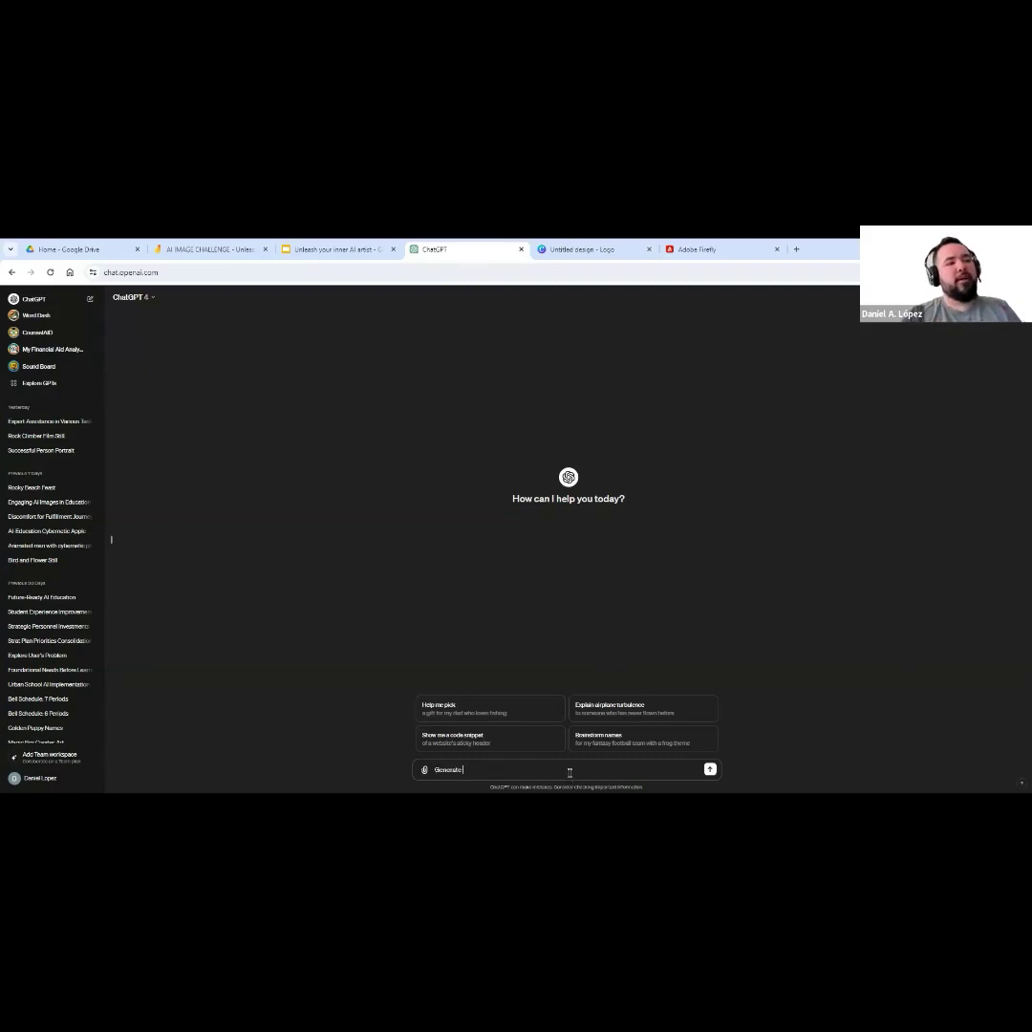
text( a)
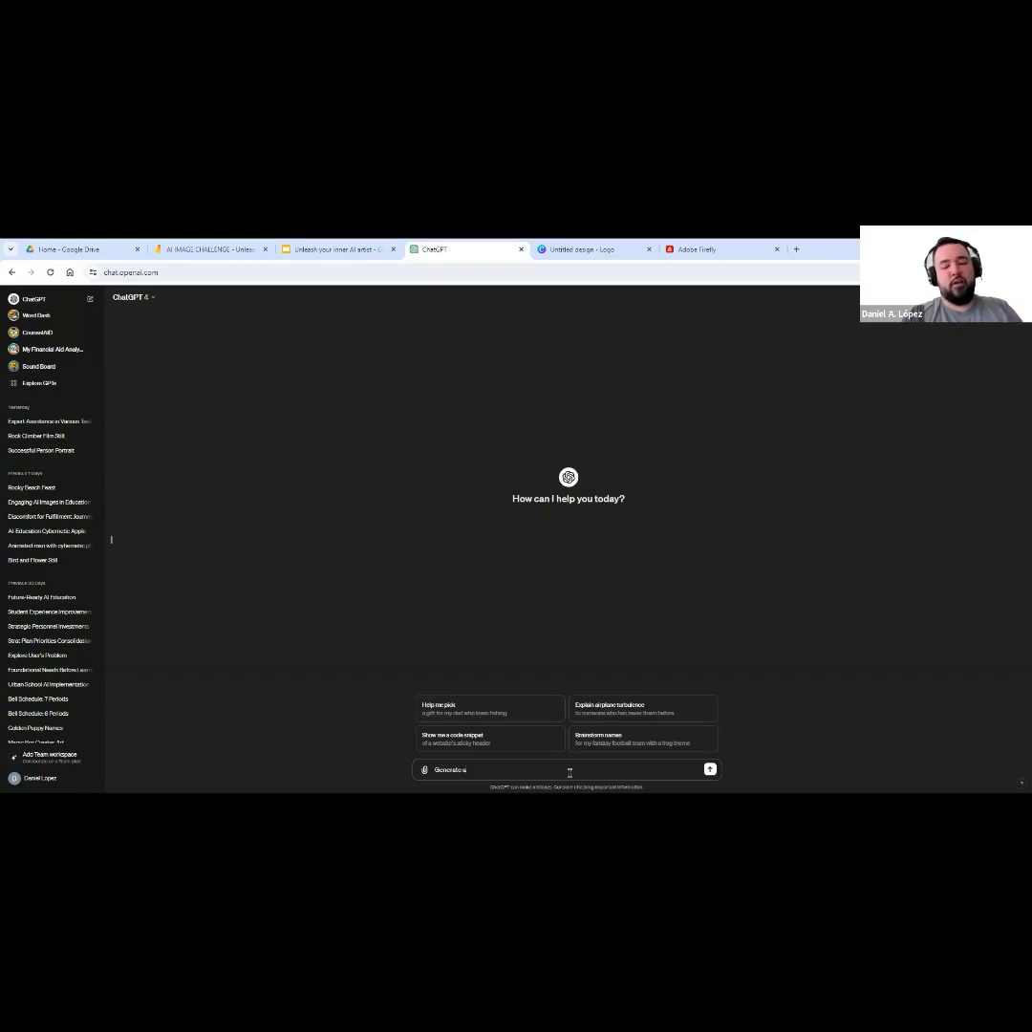
text( comic boo)
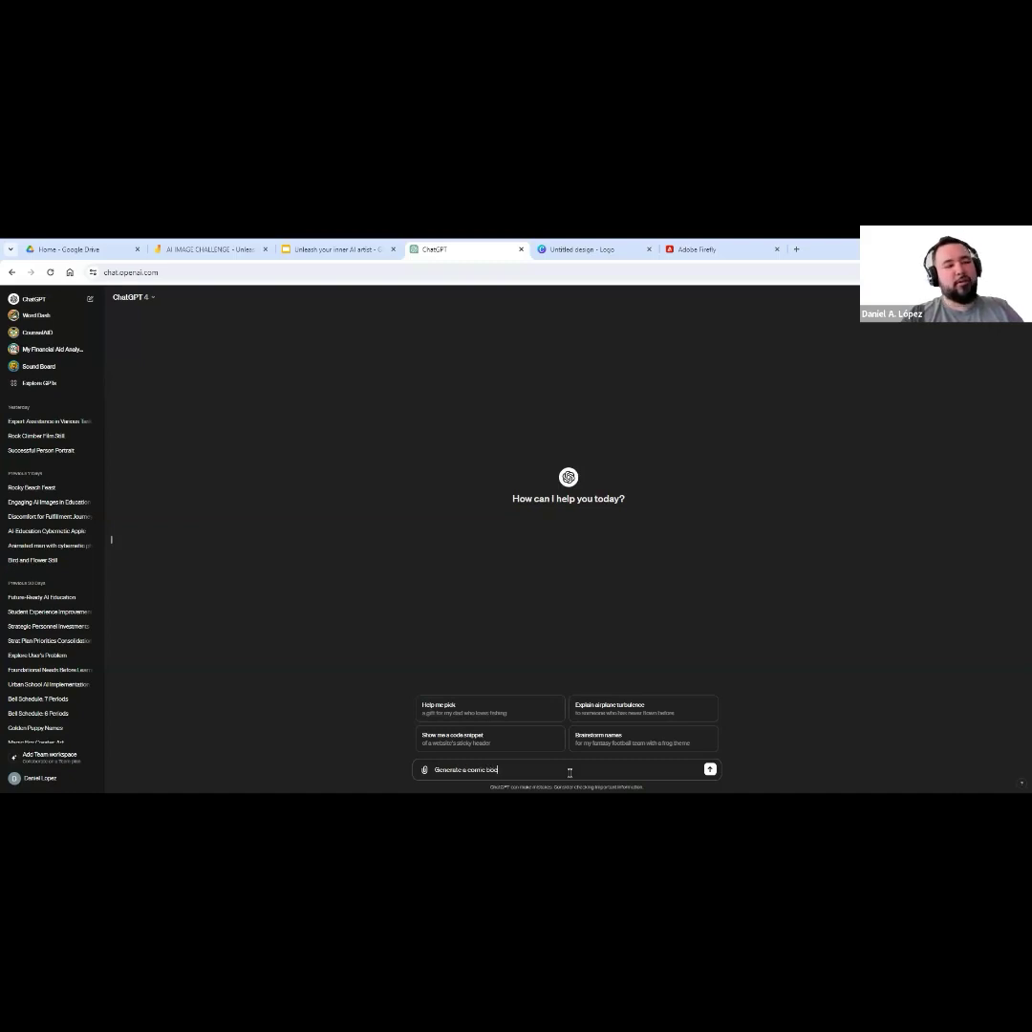
text(k atyle image o)
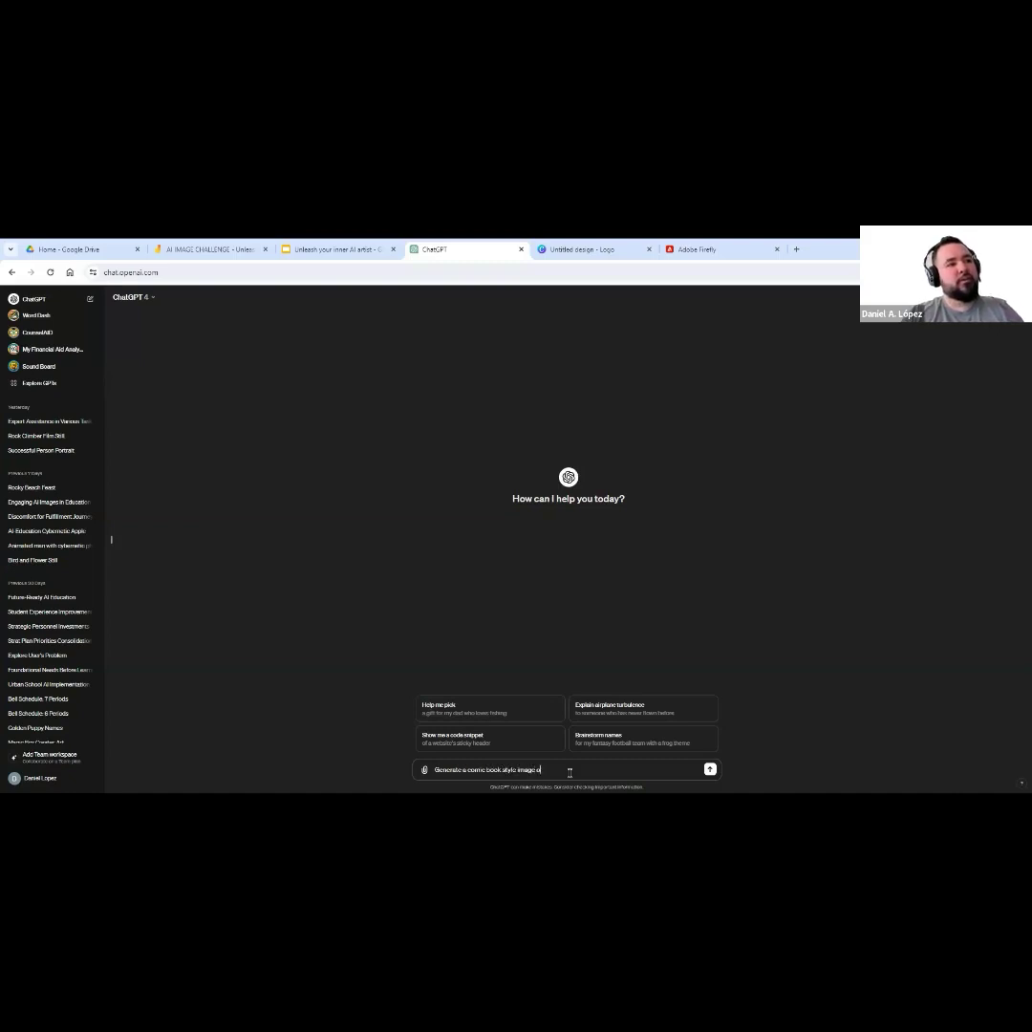
text(f a werewolf sty)
text(nding on two legs with a big ruck)
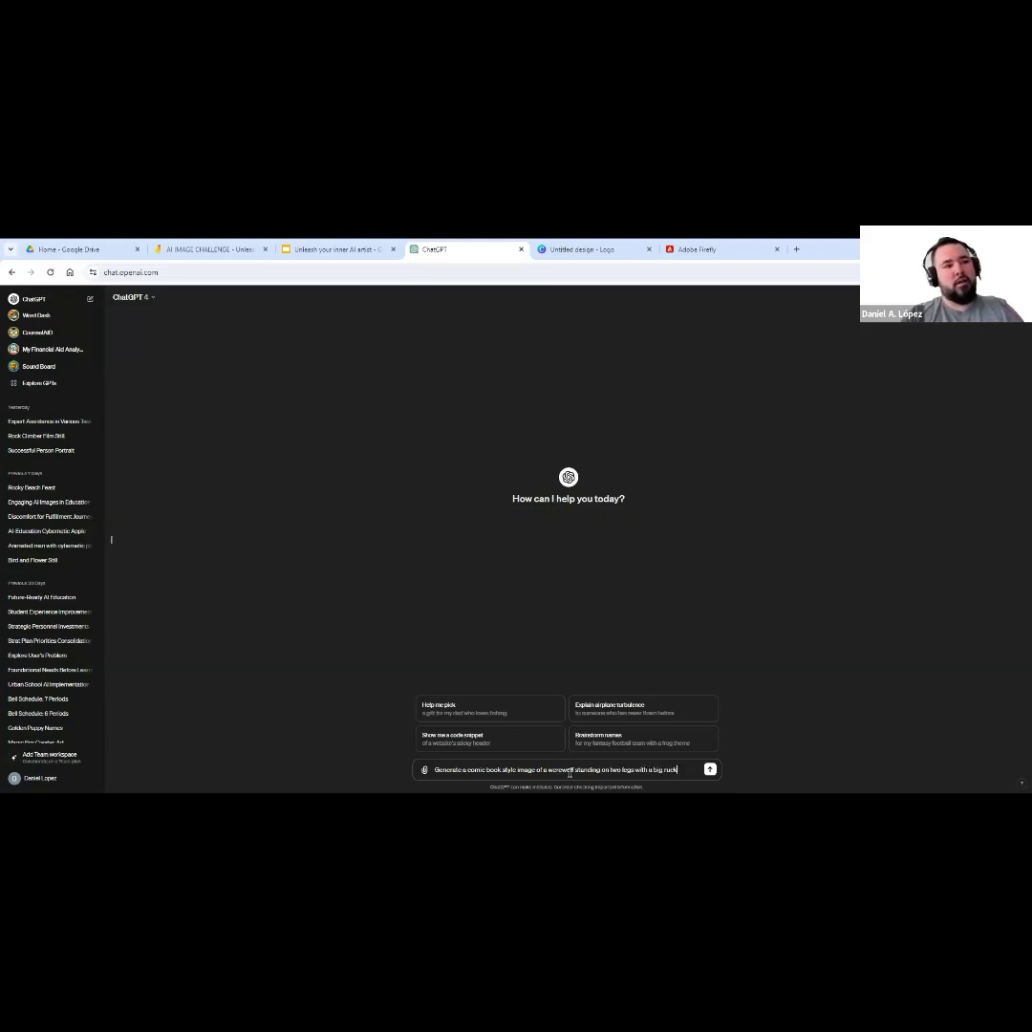
text( sack on his back.)
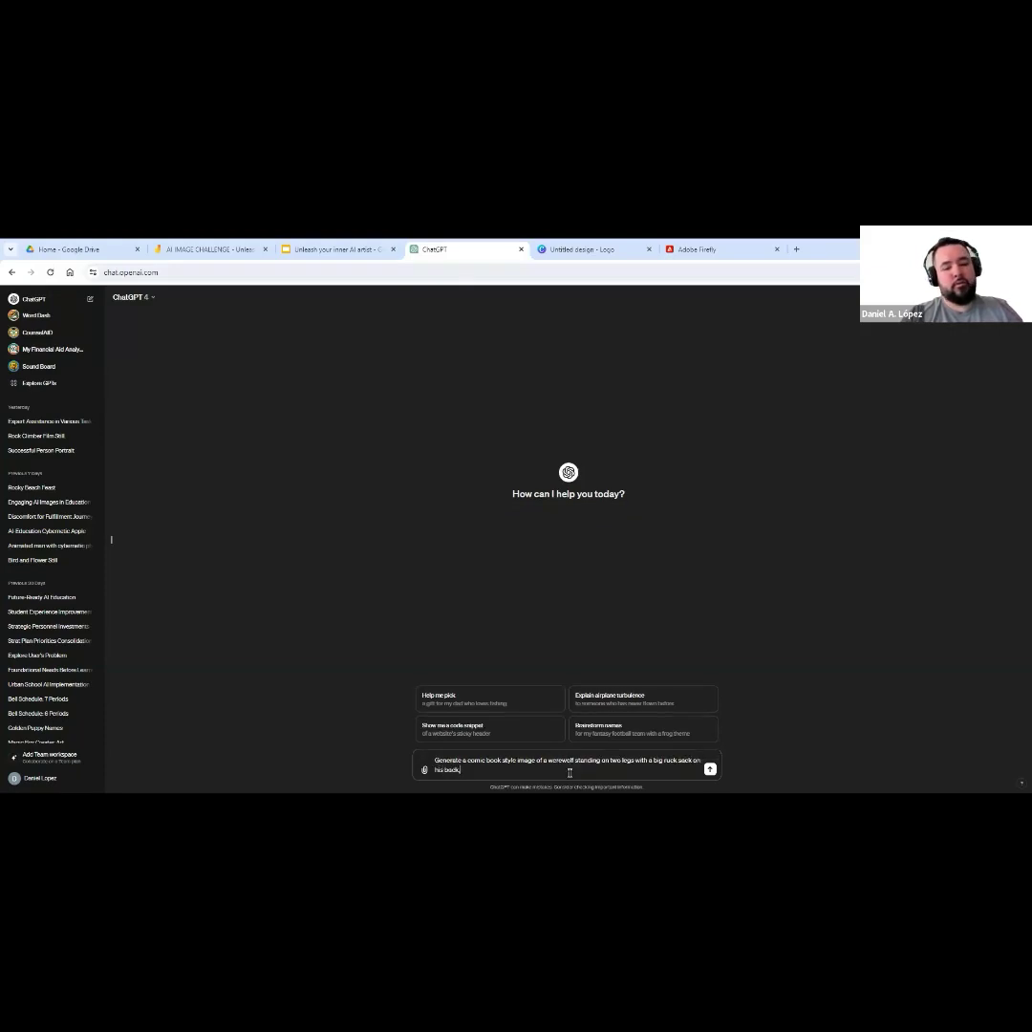
key(BackSpace)
text( hiking)
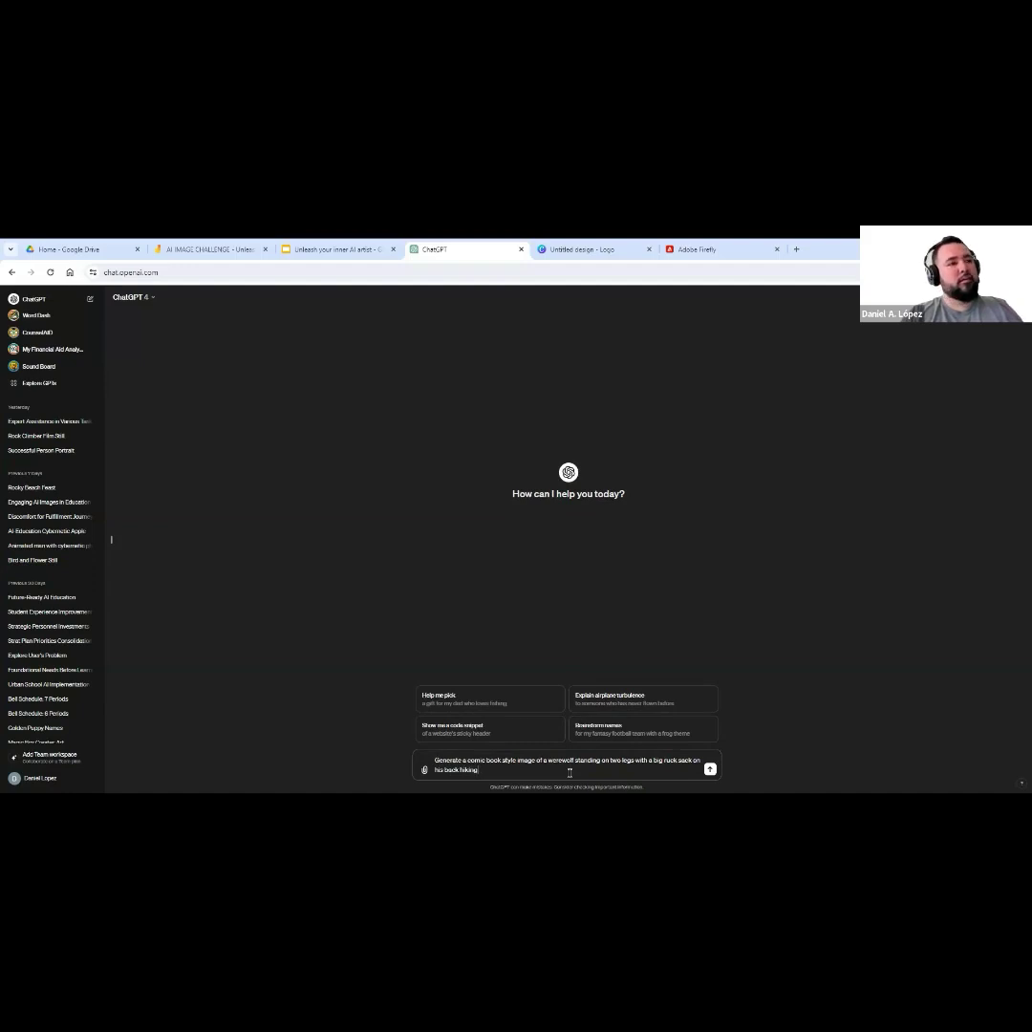
text( up a mount)
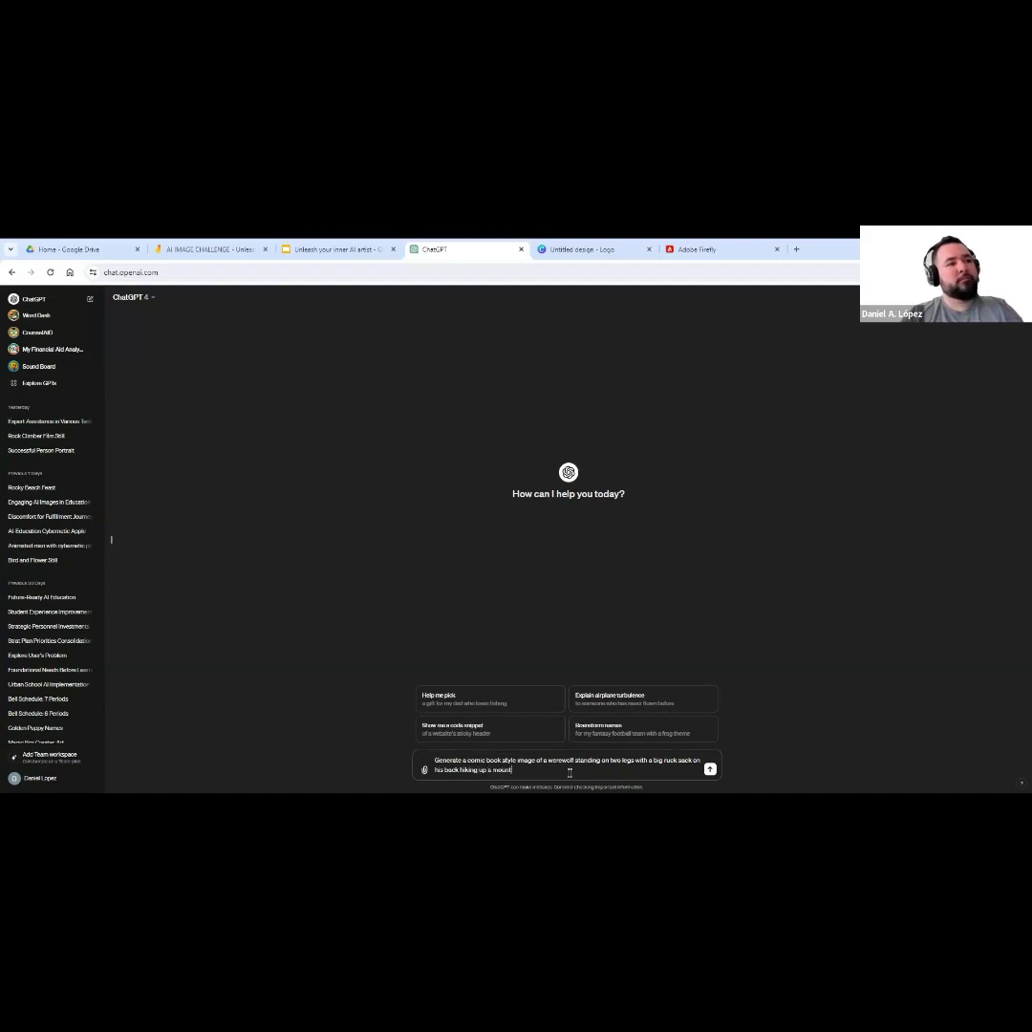
text(ain. The big)
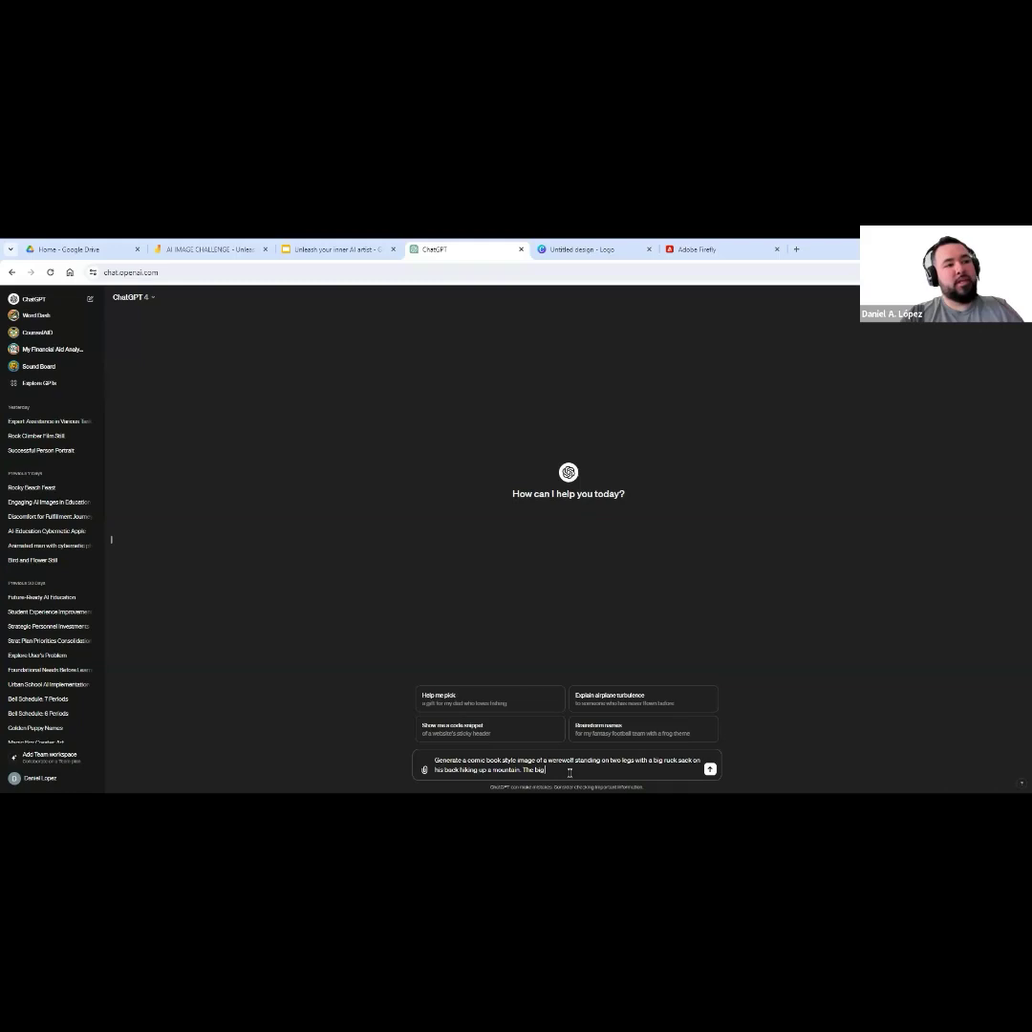
text( werewolf has a little werewolf walking alongside )
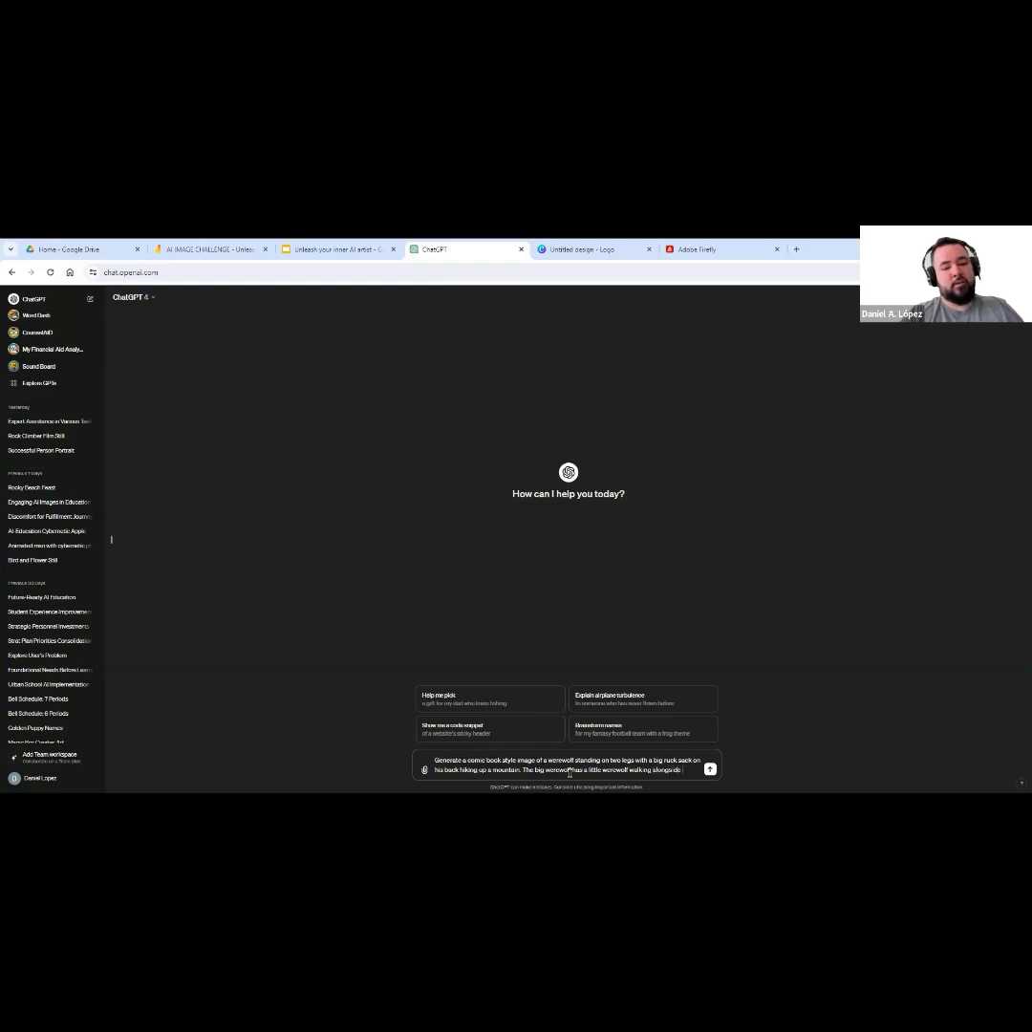
text(him.)
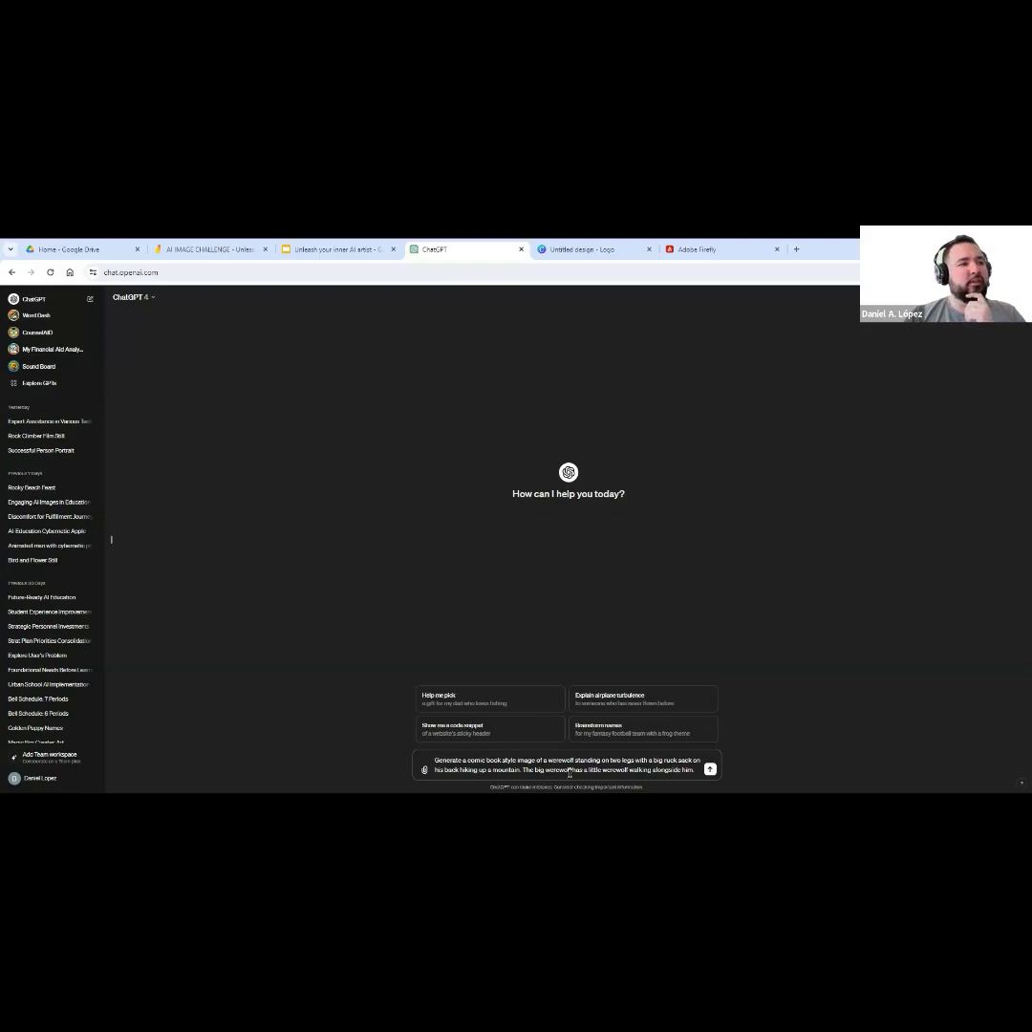
key(Return)
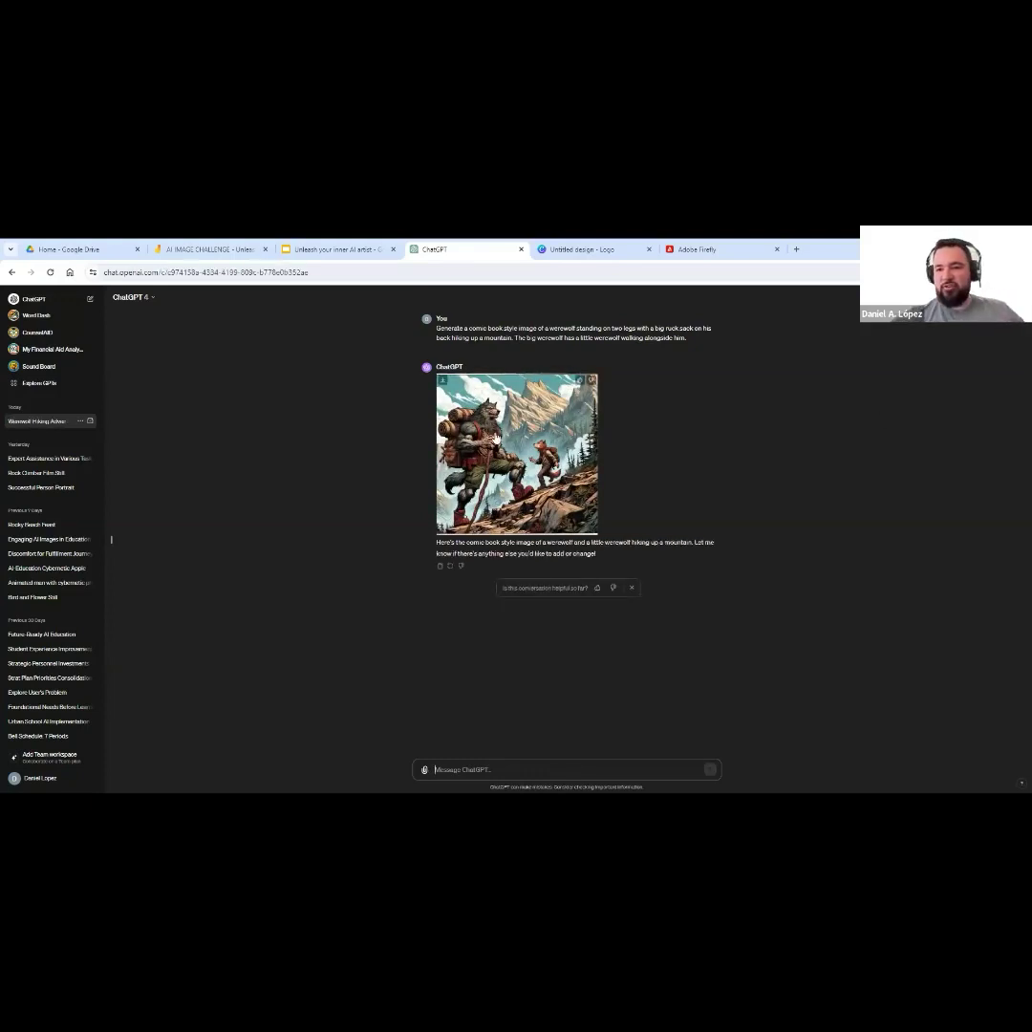
Copy the generated werewolf hiking image from its full-size view in ChatGPT.
click(498, 434)
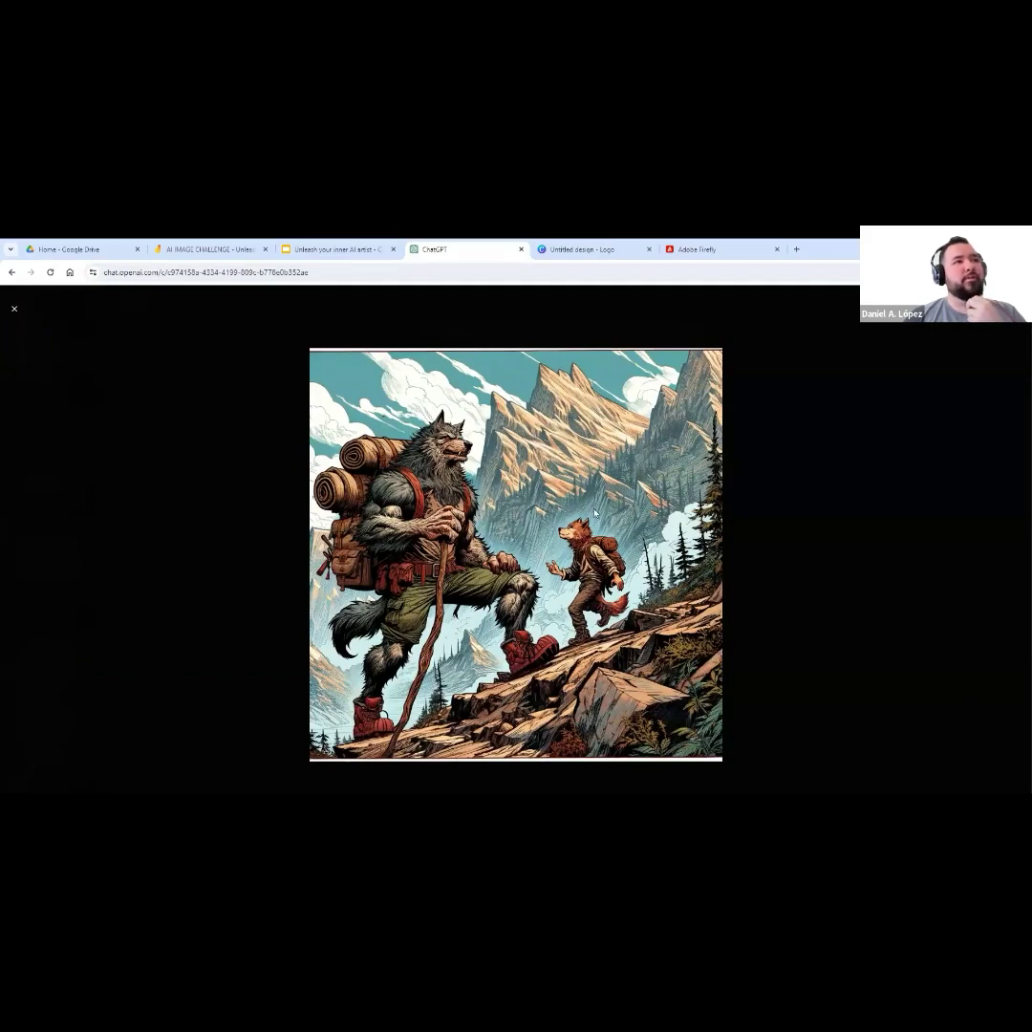
right_click(495, 499)
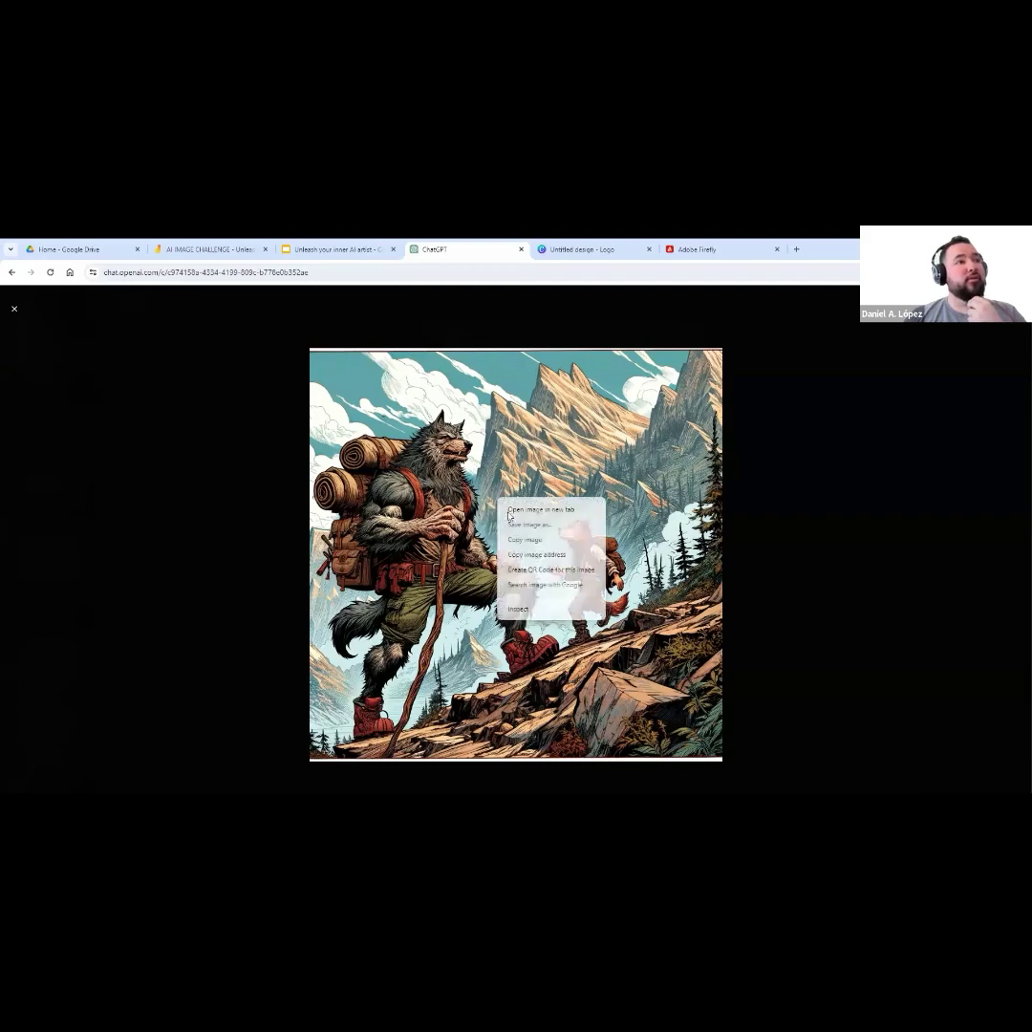
click(552, 542)
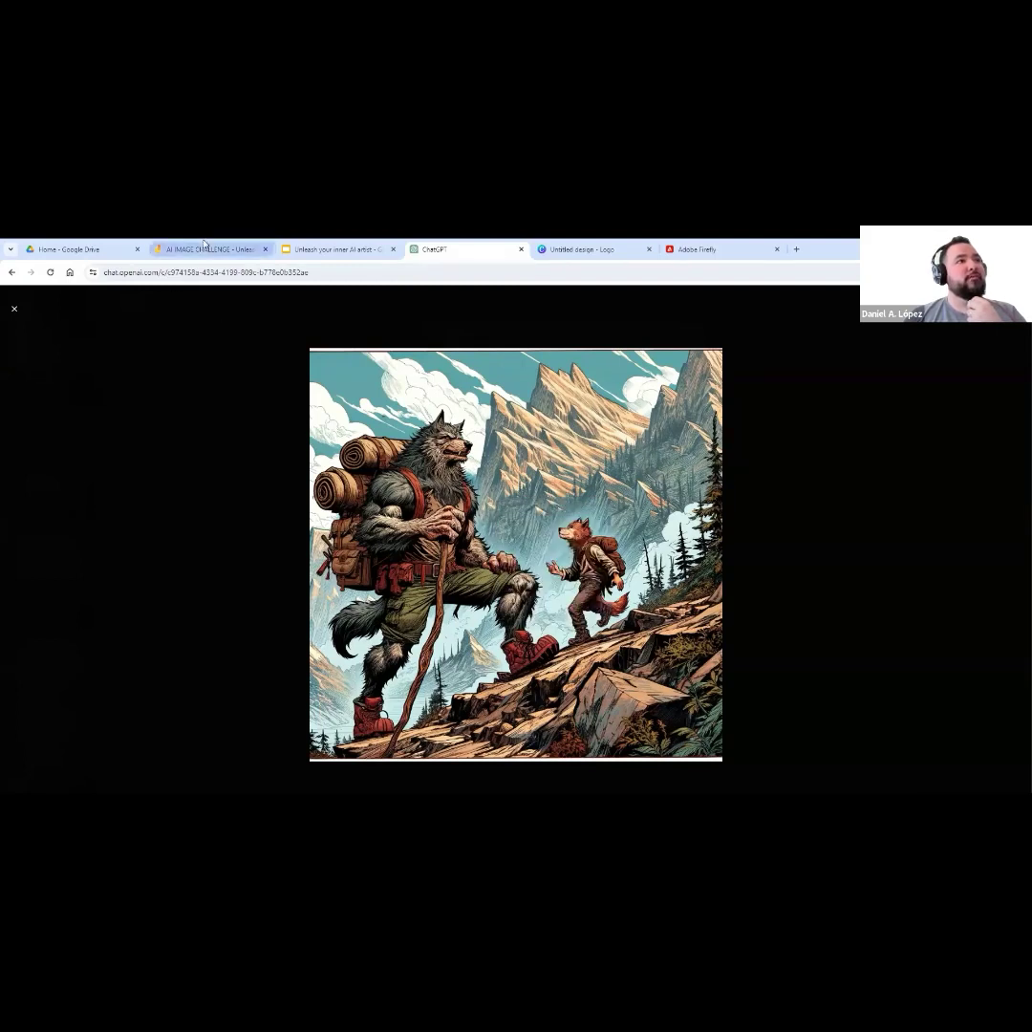
click(205, 249)
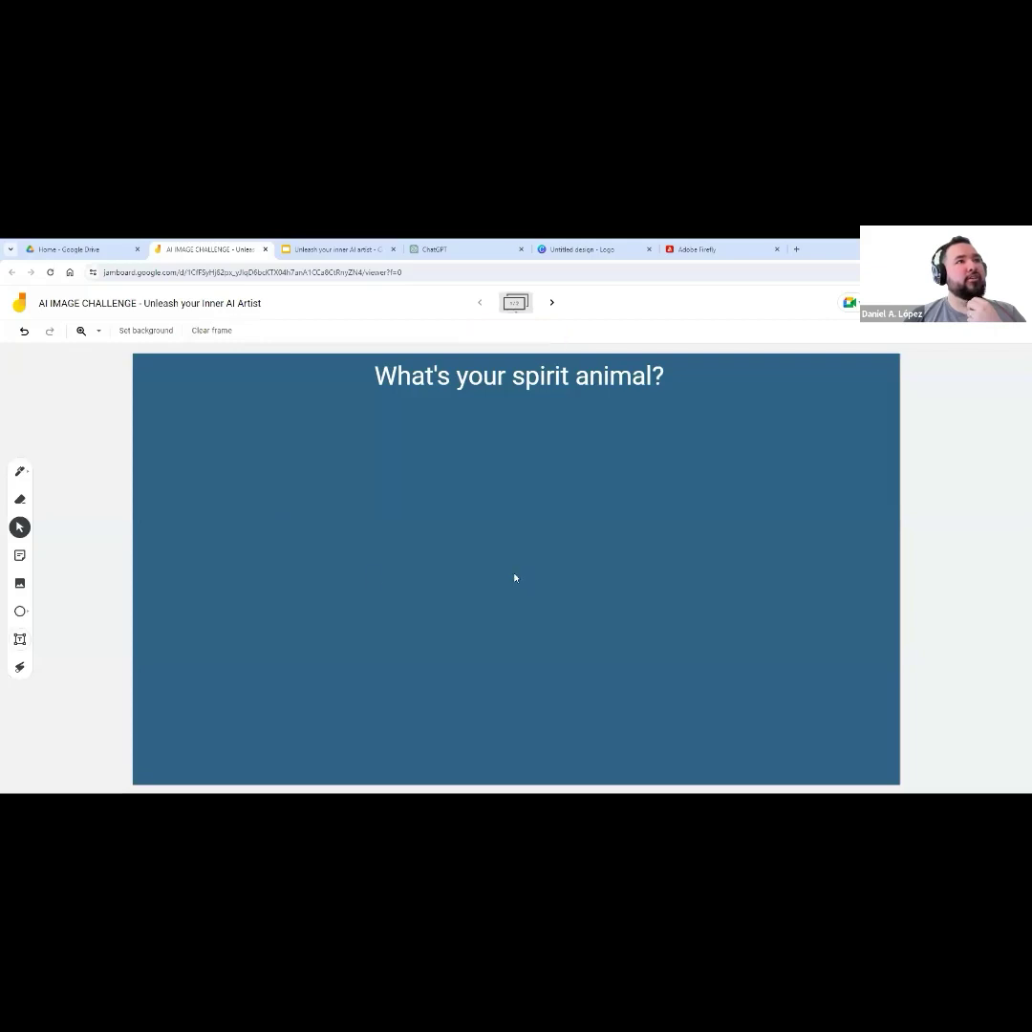
Paste the werewolf image onto the Jamboard 'What's your spirit animal?' frame, left of centre.
key(ctrl+v)
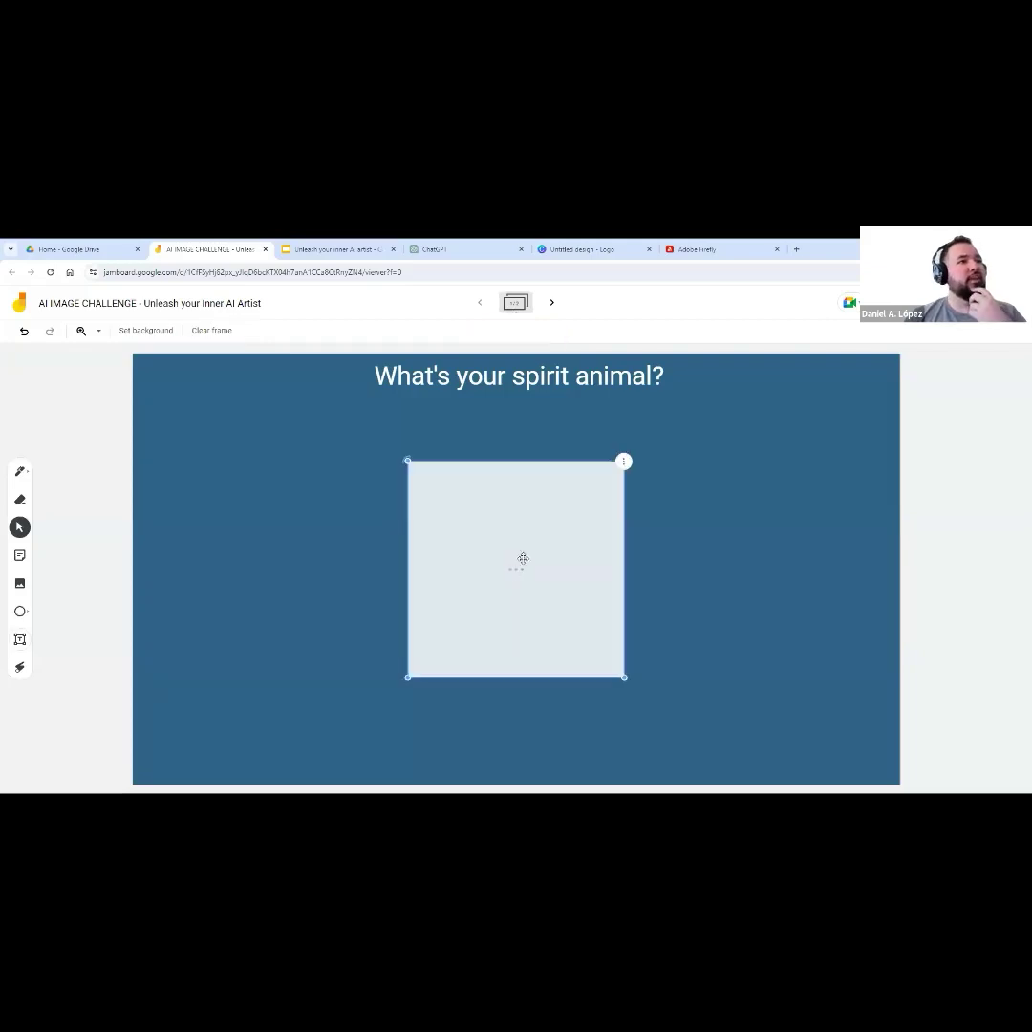
drag(529, 585, 458, 546)
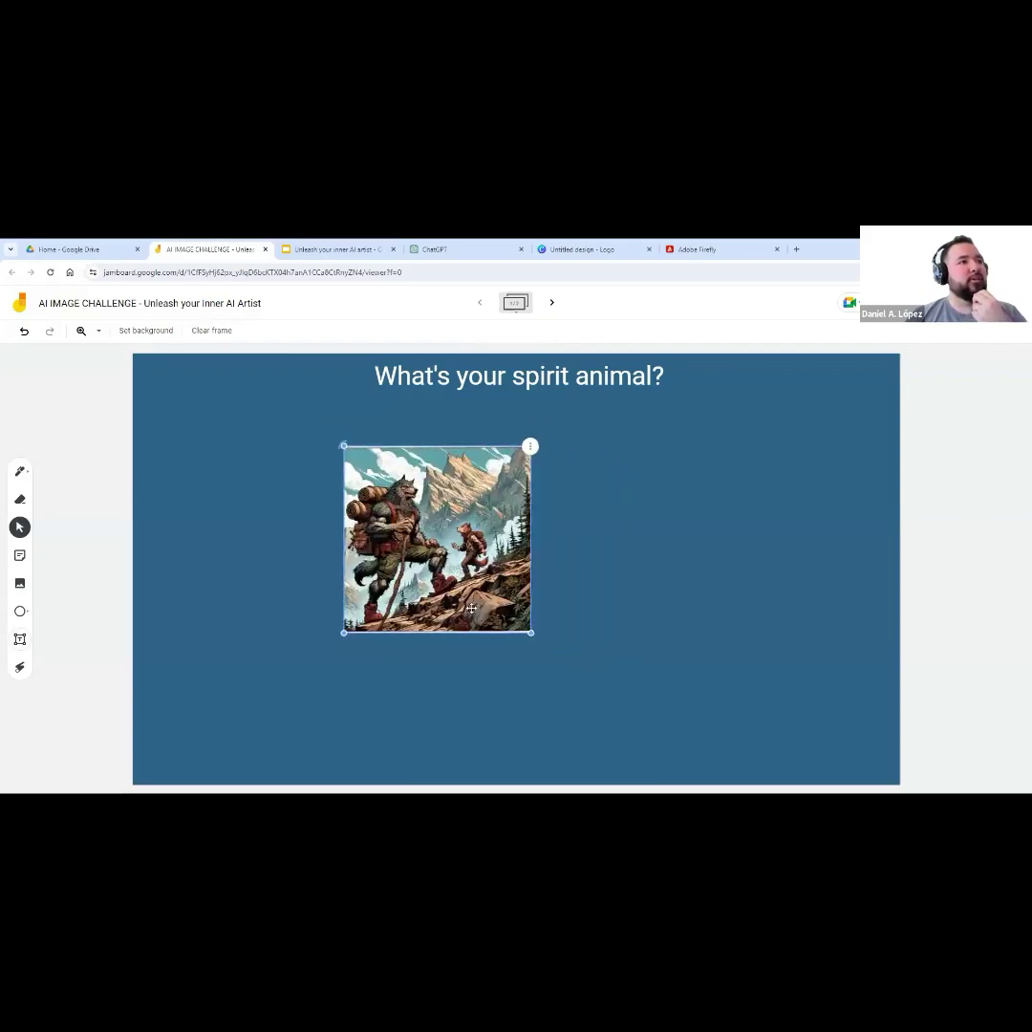
click(624, 568)
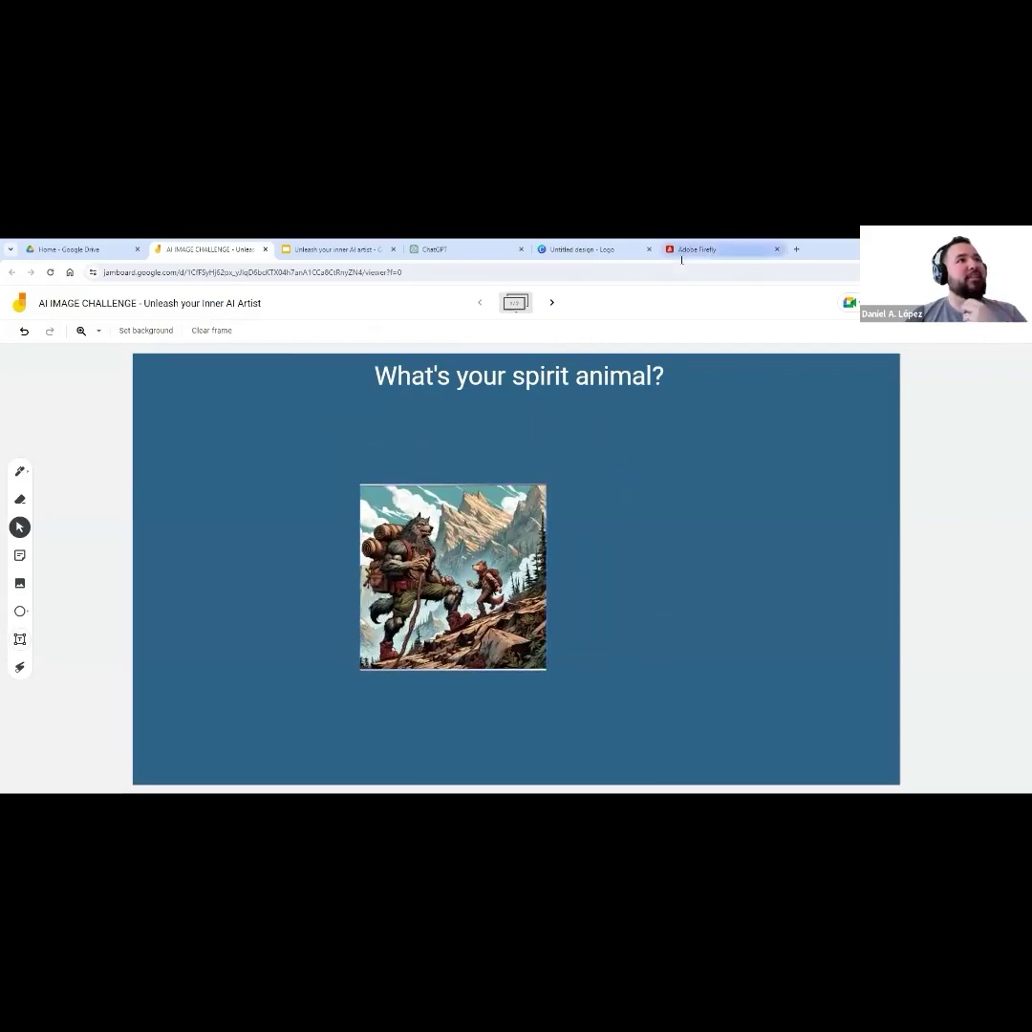
click(449, 250)
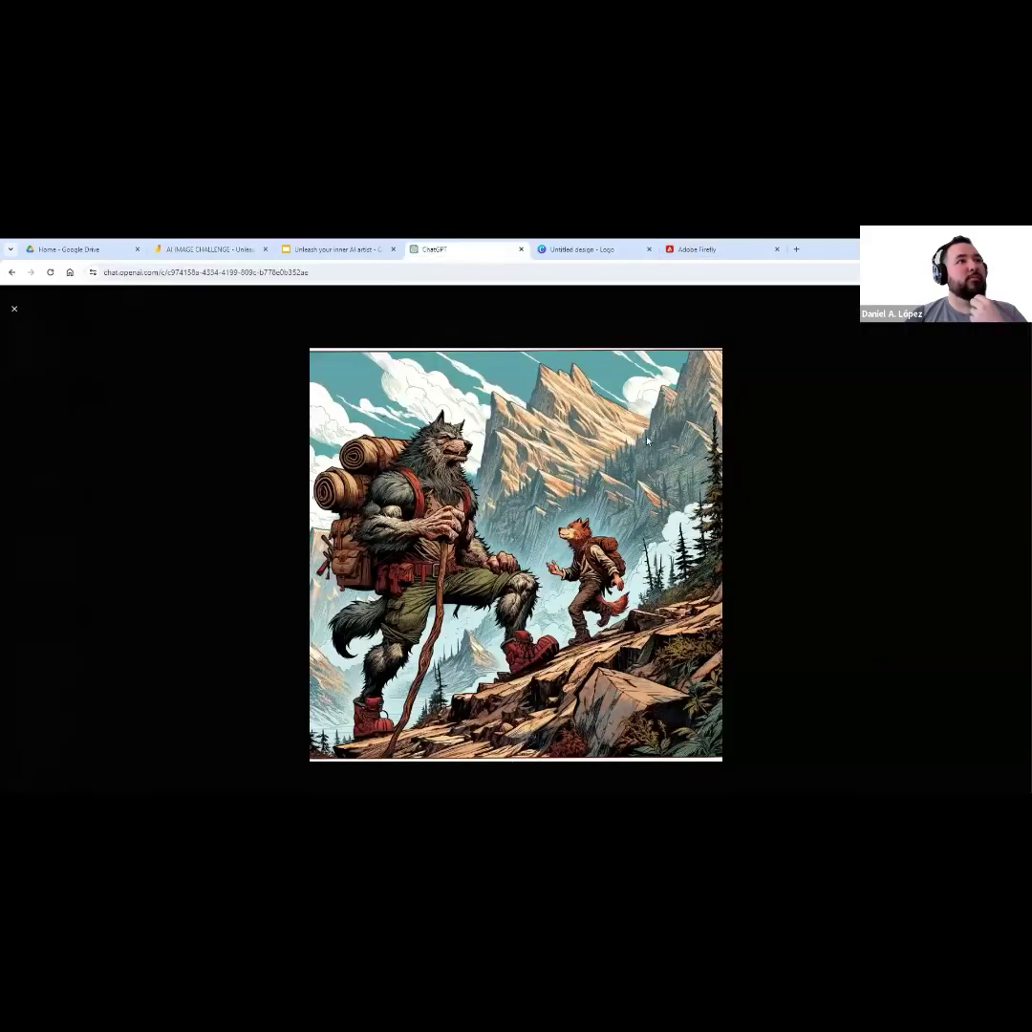
Close ChatGPT's enlarged image view, returning to the werewolf conversation.
click(15, 311)
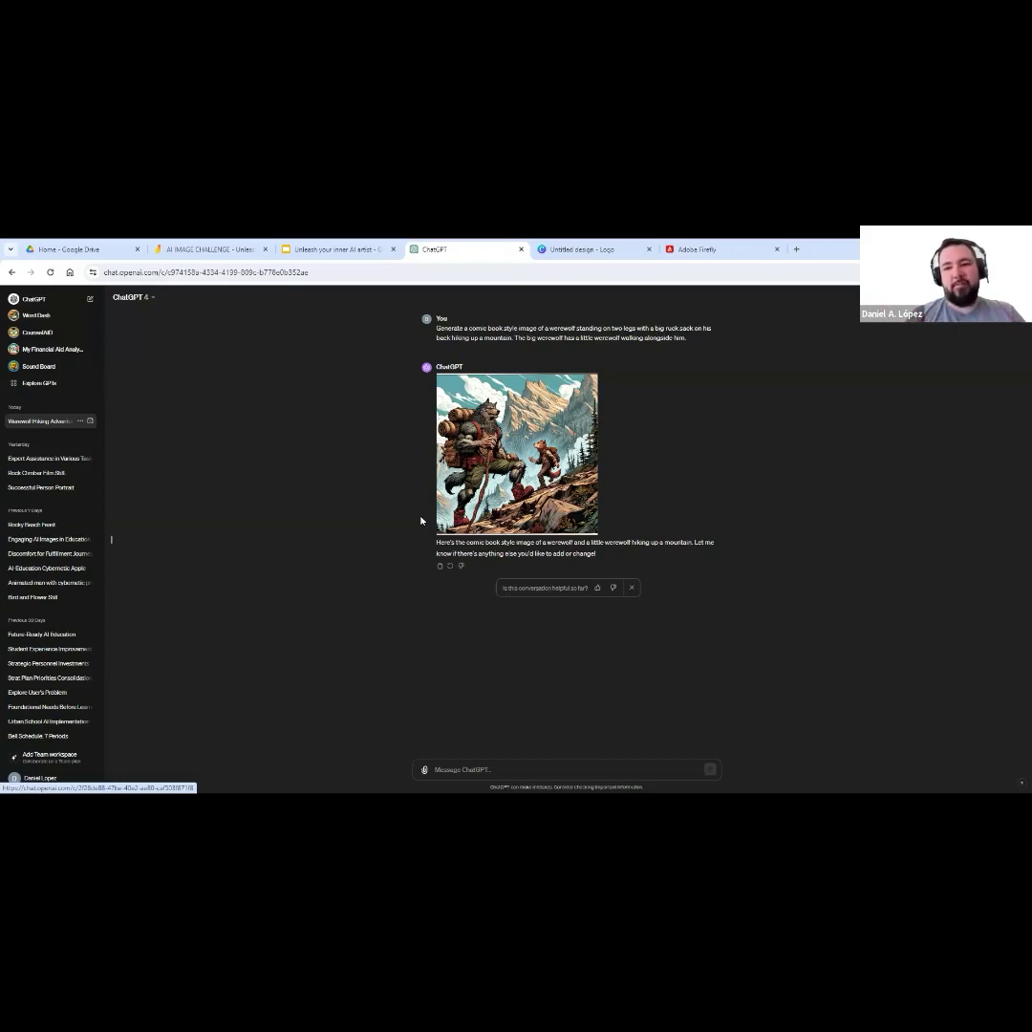
click(571, 249)
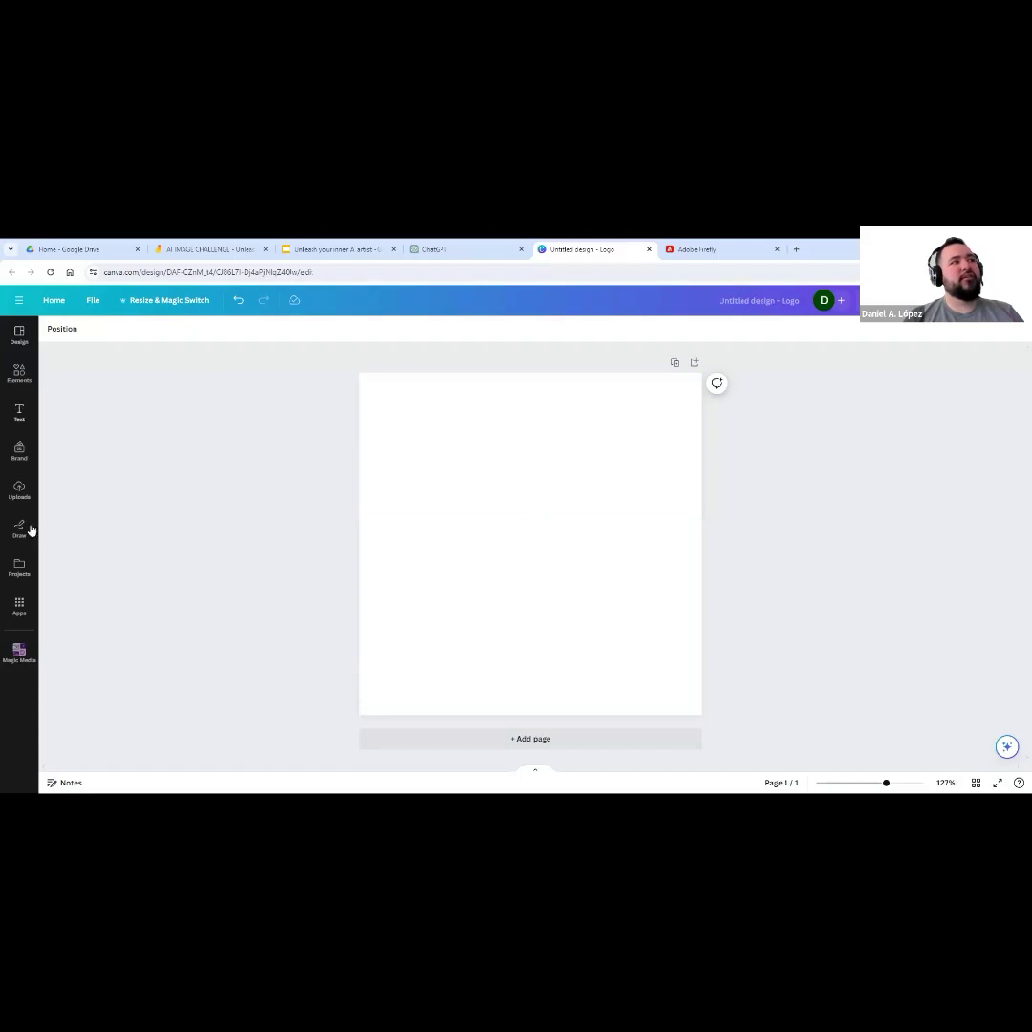
Open Canva's Apps panel and scroll to Magic Media among the popular apps.
click(19, 605)
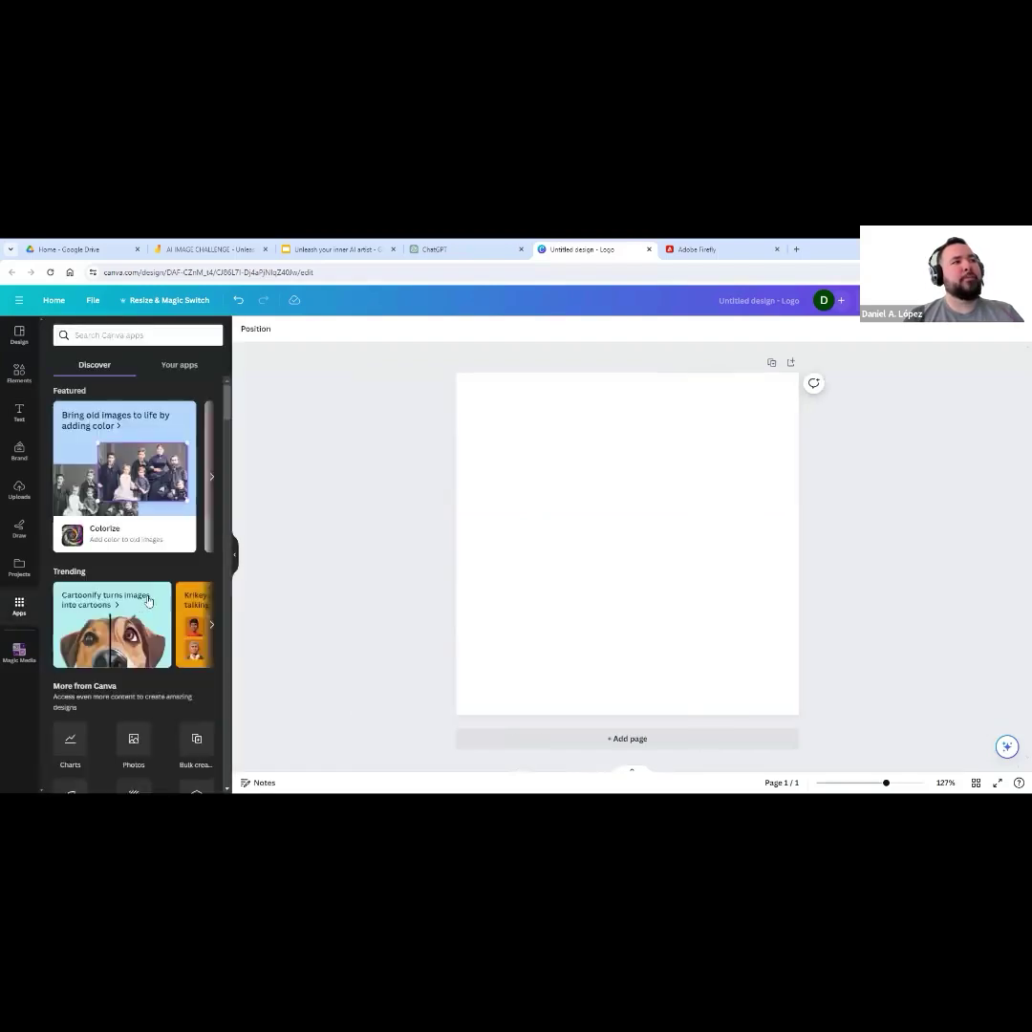
scroll(139, 594, down, 5)
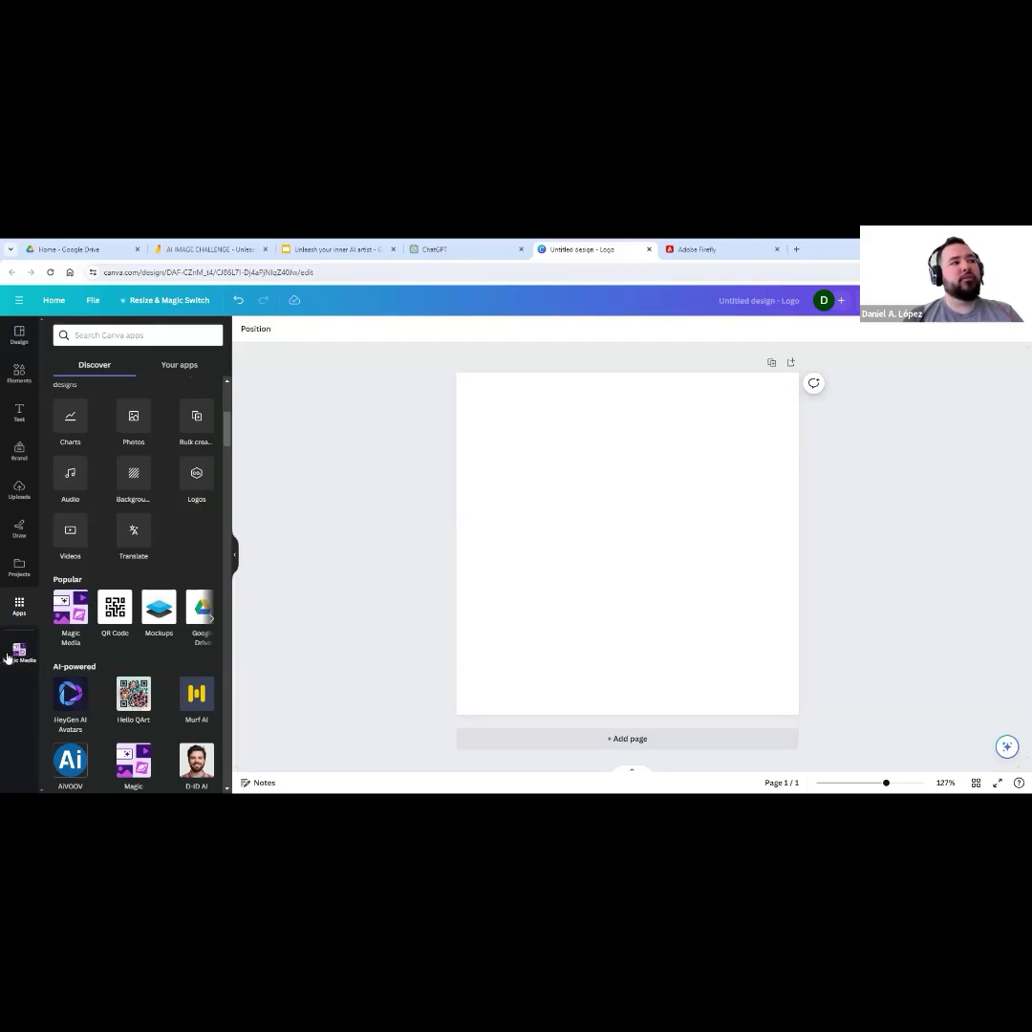
Open Canva's Magic Media generator and browse its full list of image styles.
click(67, 607)
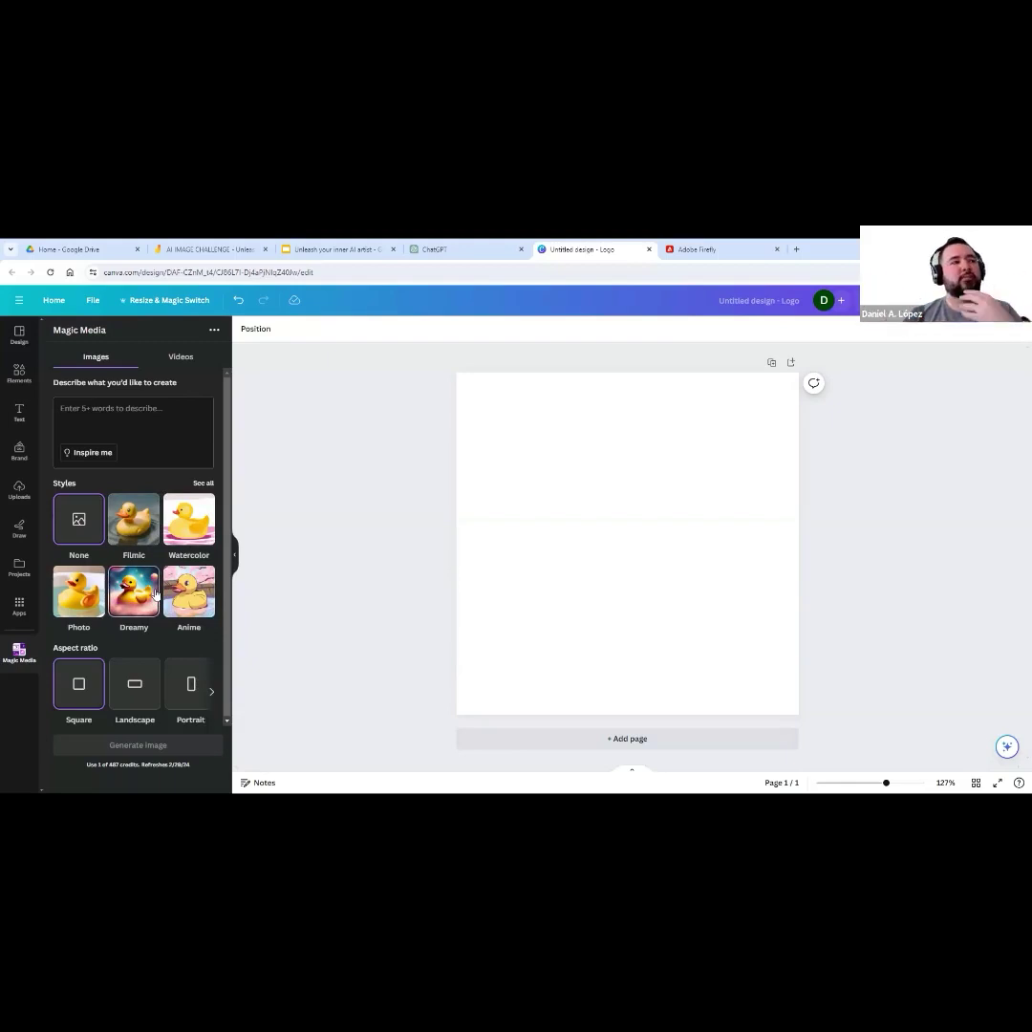
click(203, 482)
scroll(211, 514, down, 3)
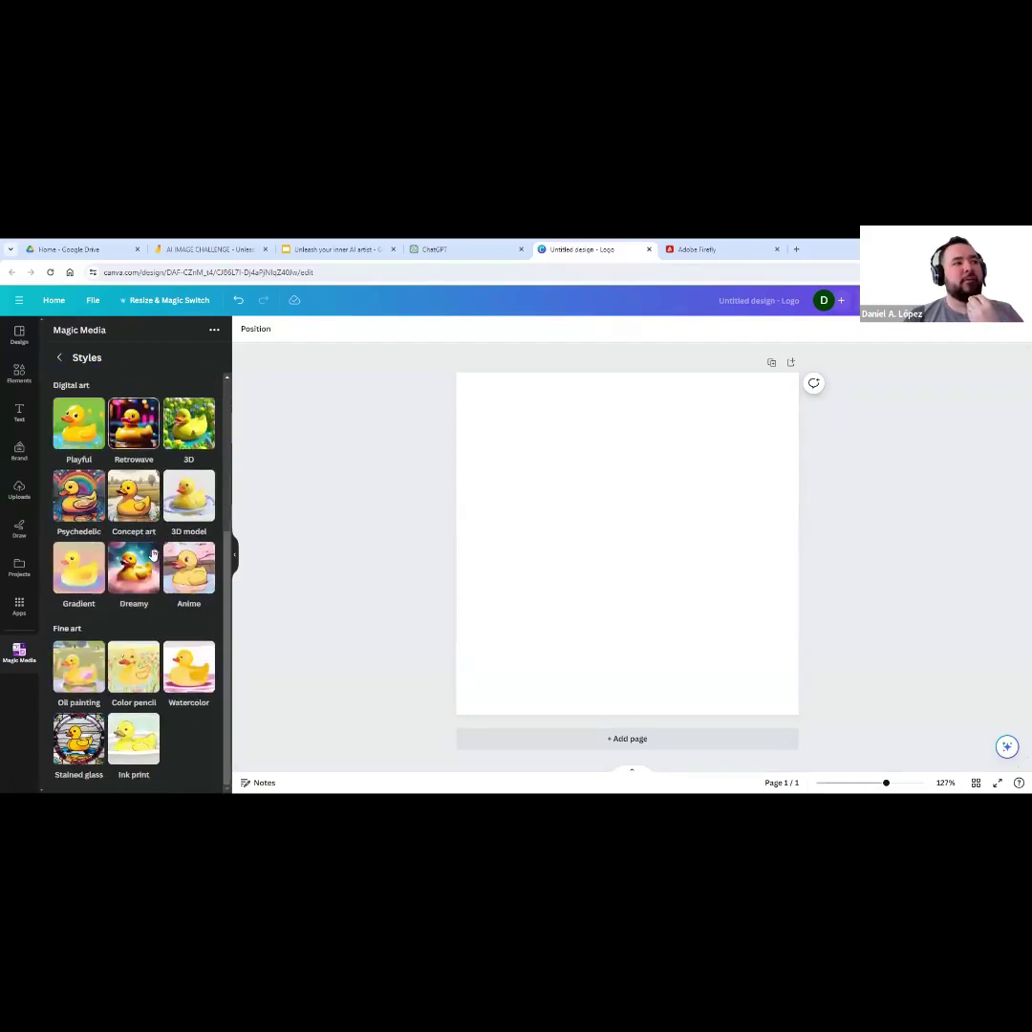
scroll(153, 477, up, 3)
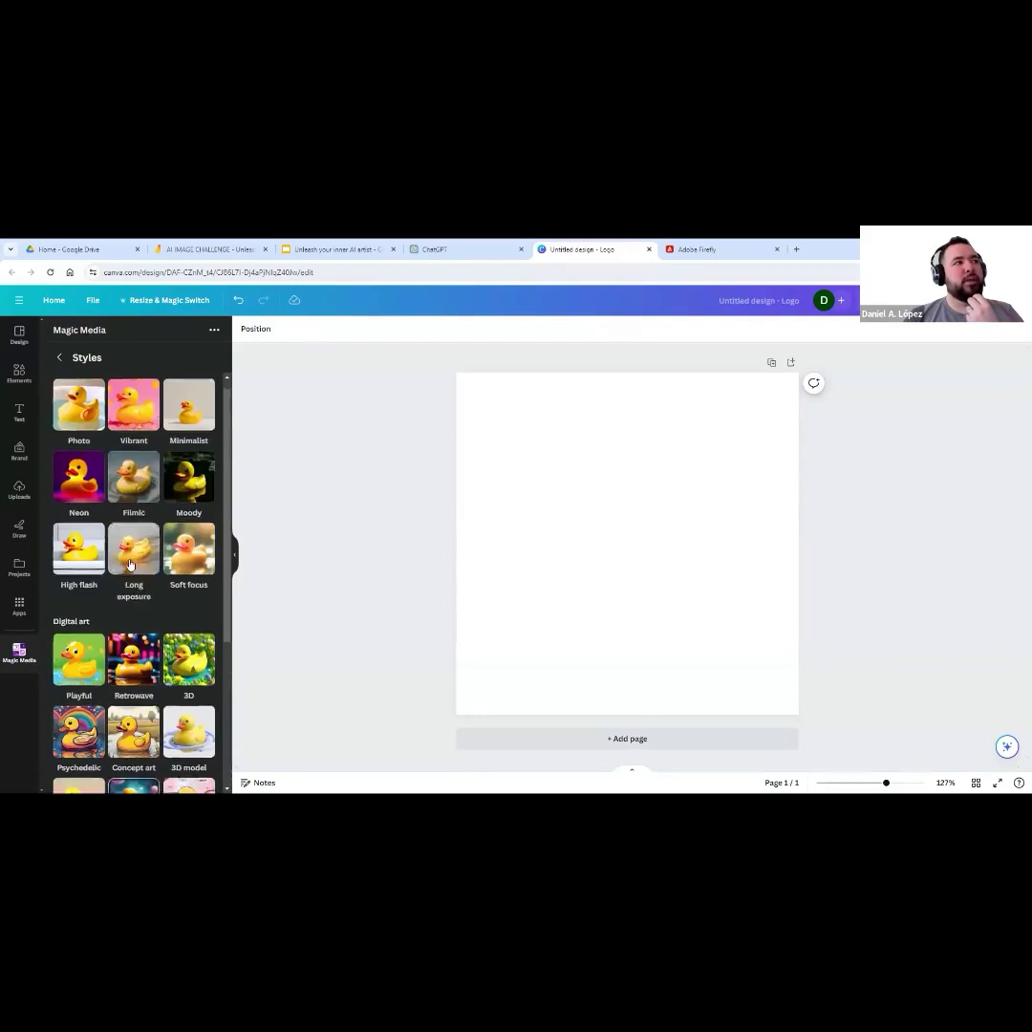
click(59, 357)
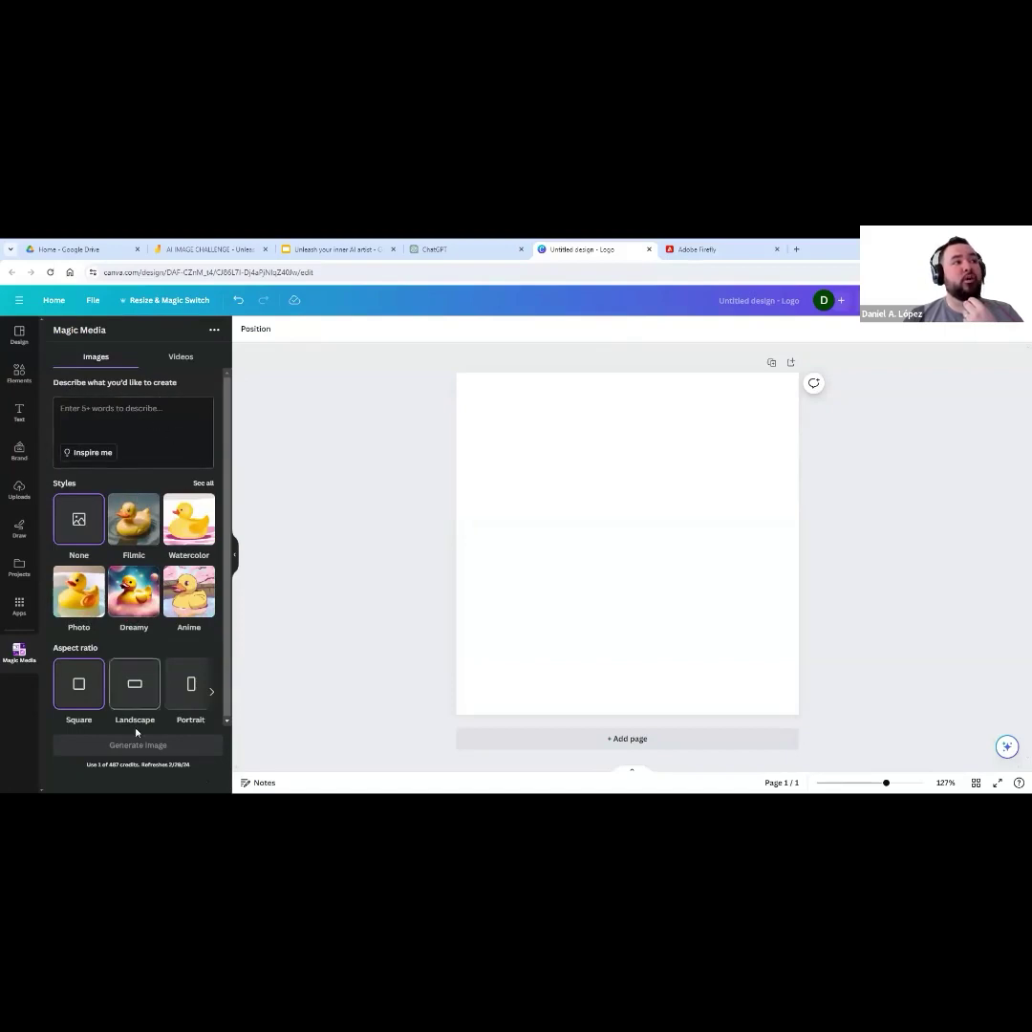
Copy the werewolf hiking prompt text from the ChatGPT conversation.
click(432, 249)
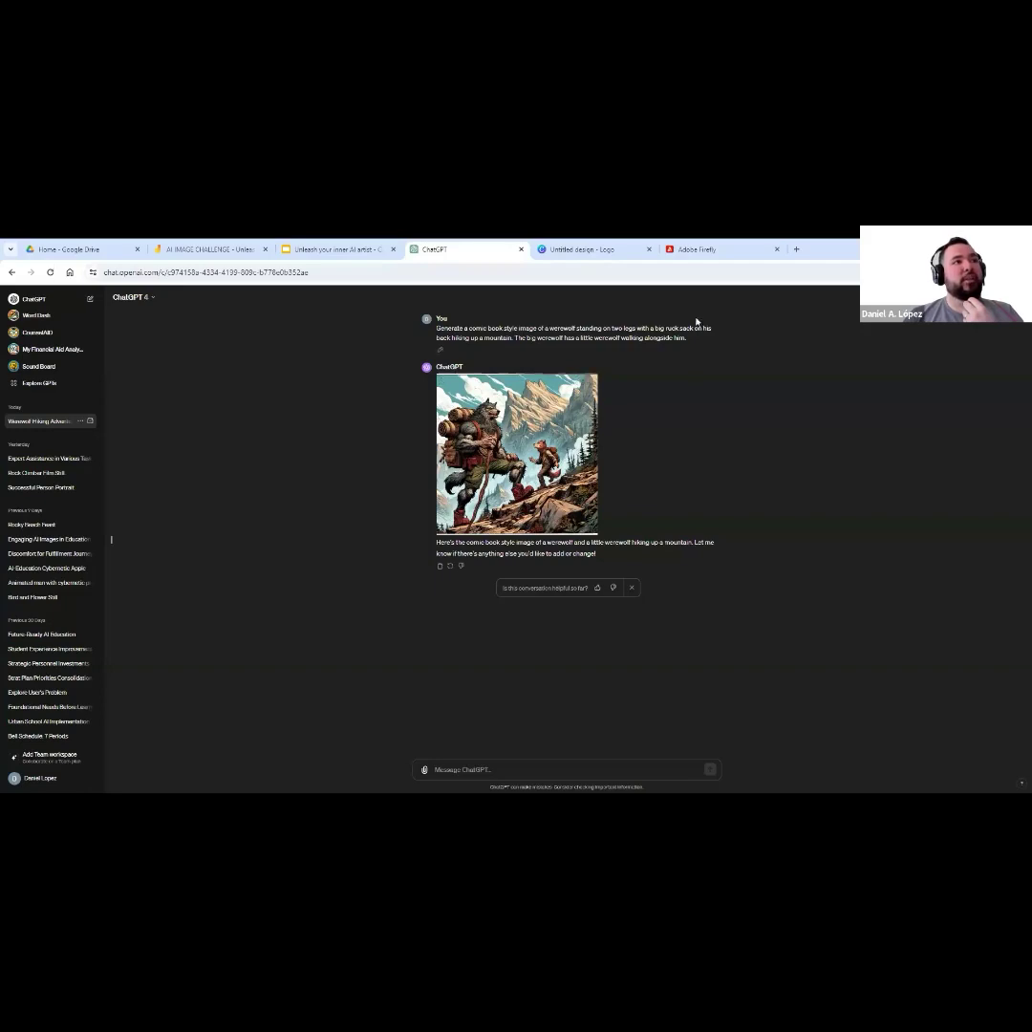
drag(688, 342, 436, 328)
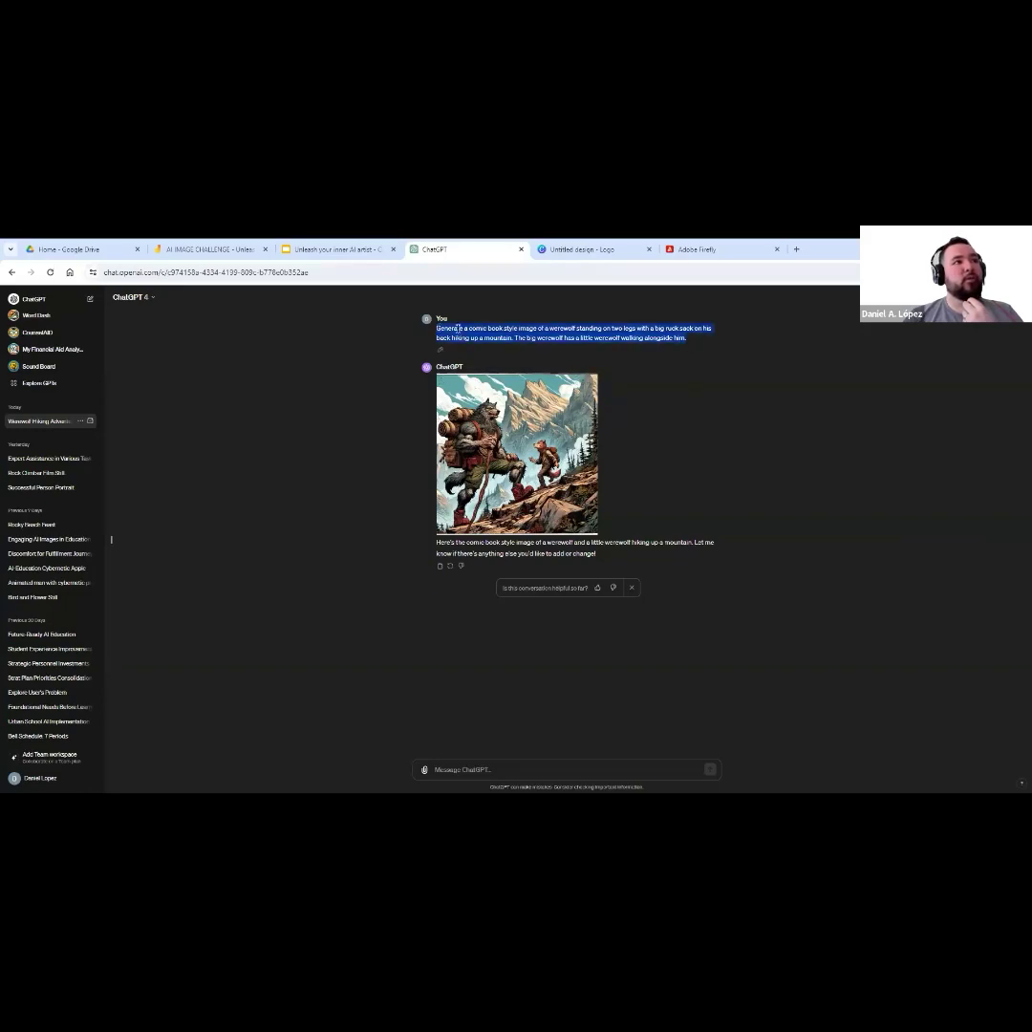
right_click(458, 335)
click(507, 343)
click(582, 249)
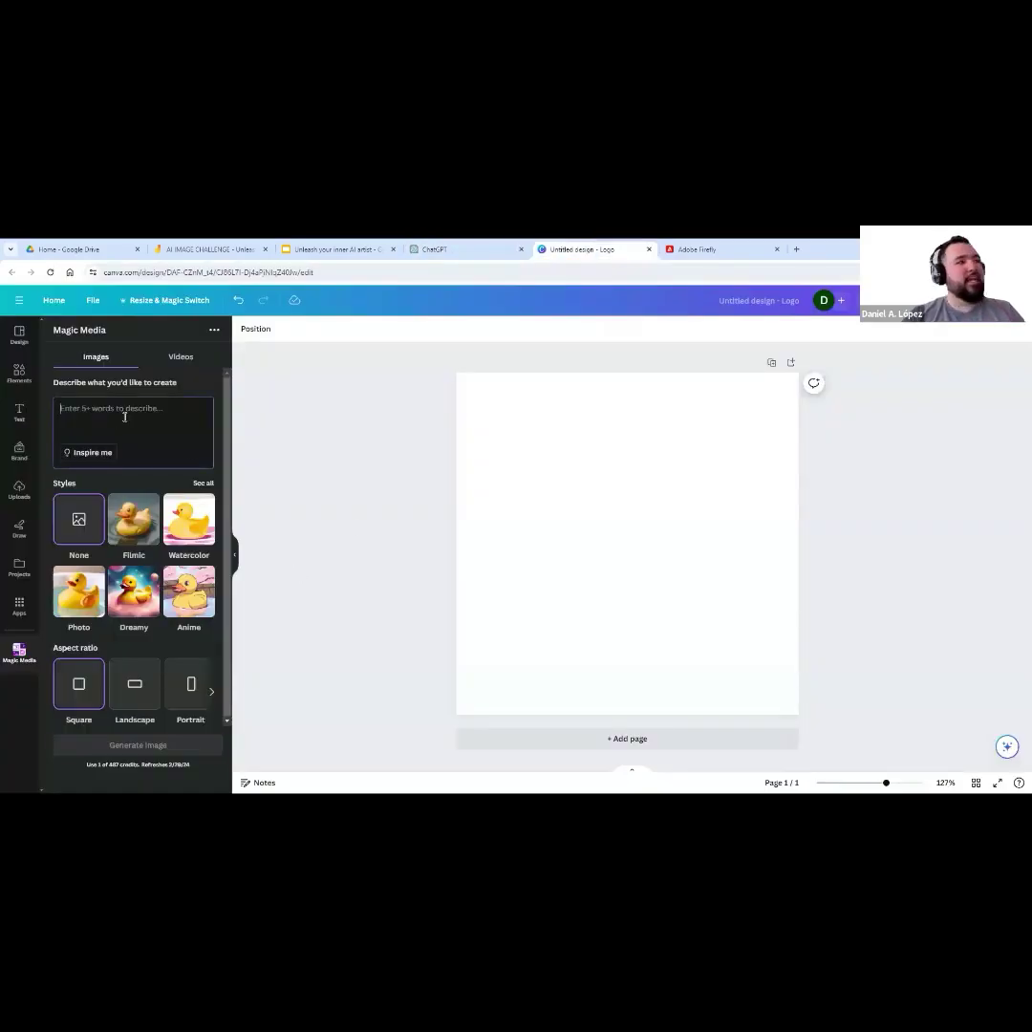
Paste the prompt, delete 'Generate a comic book style image of', and choose the Anime style.
key(ctrl+v)
scroll(197, 409, up, 3)
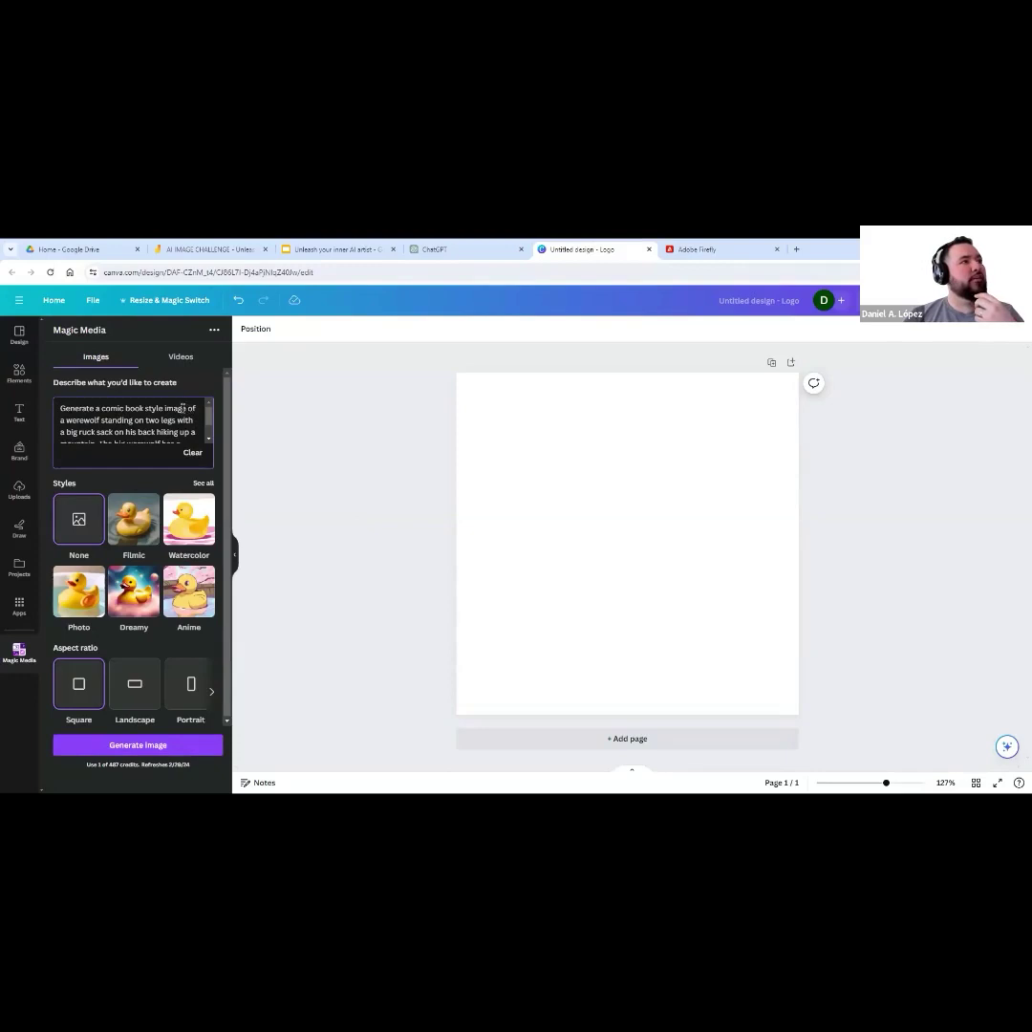
drag(196, 408, 8, 410)
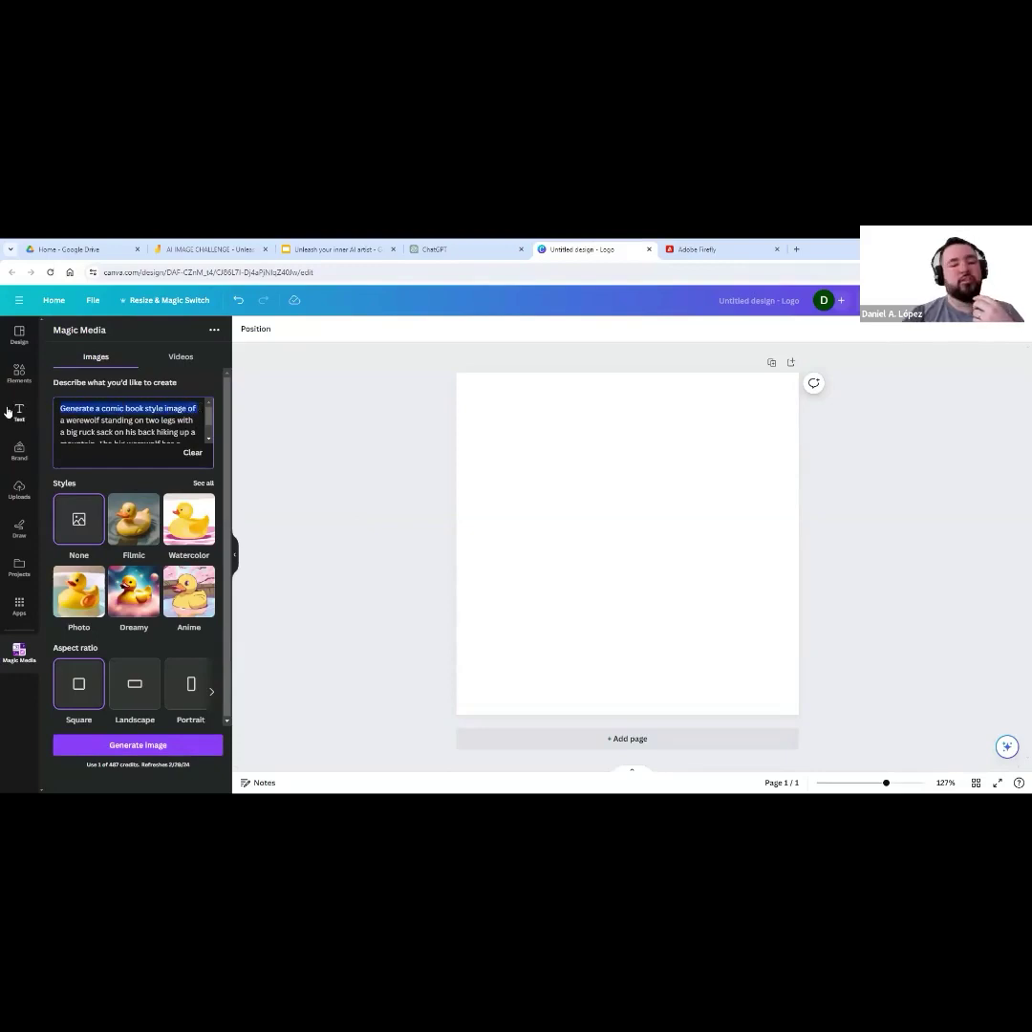
key(BackSpace)
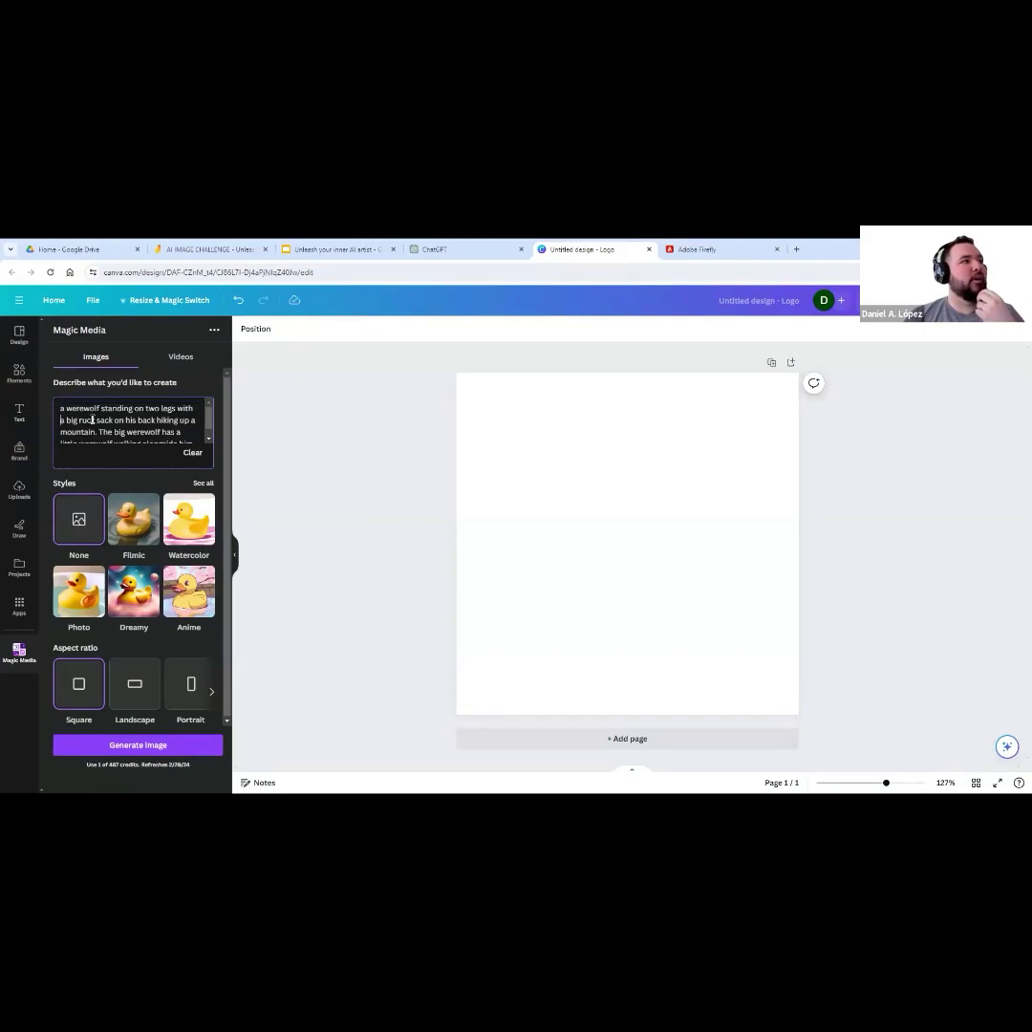
scroll(172, 411, down, 2)
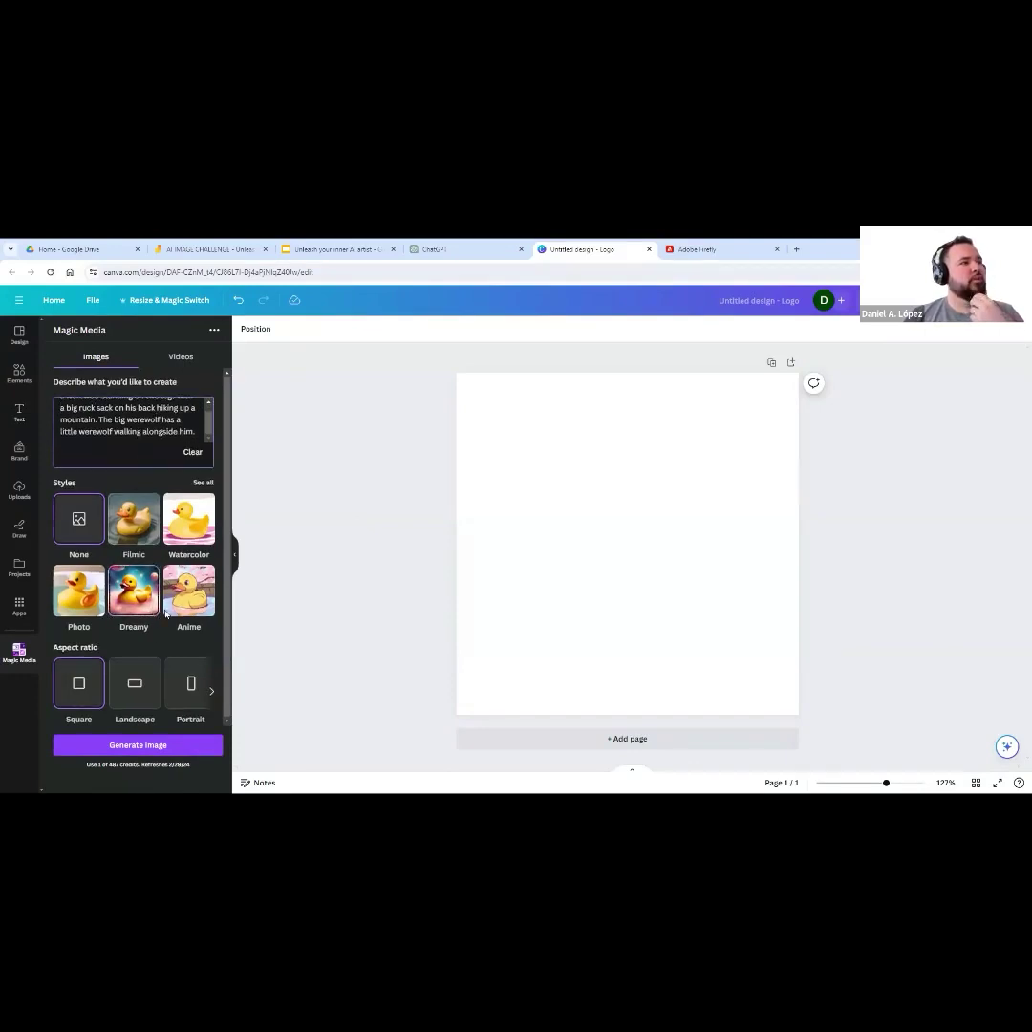
click(196, 609)
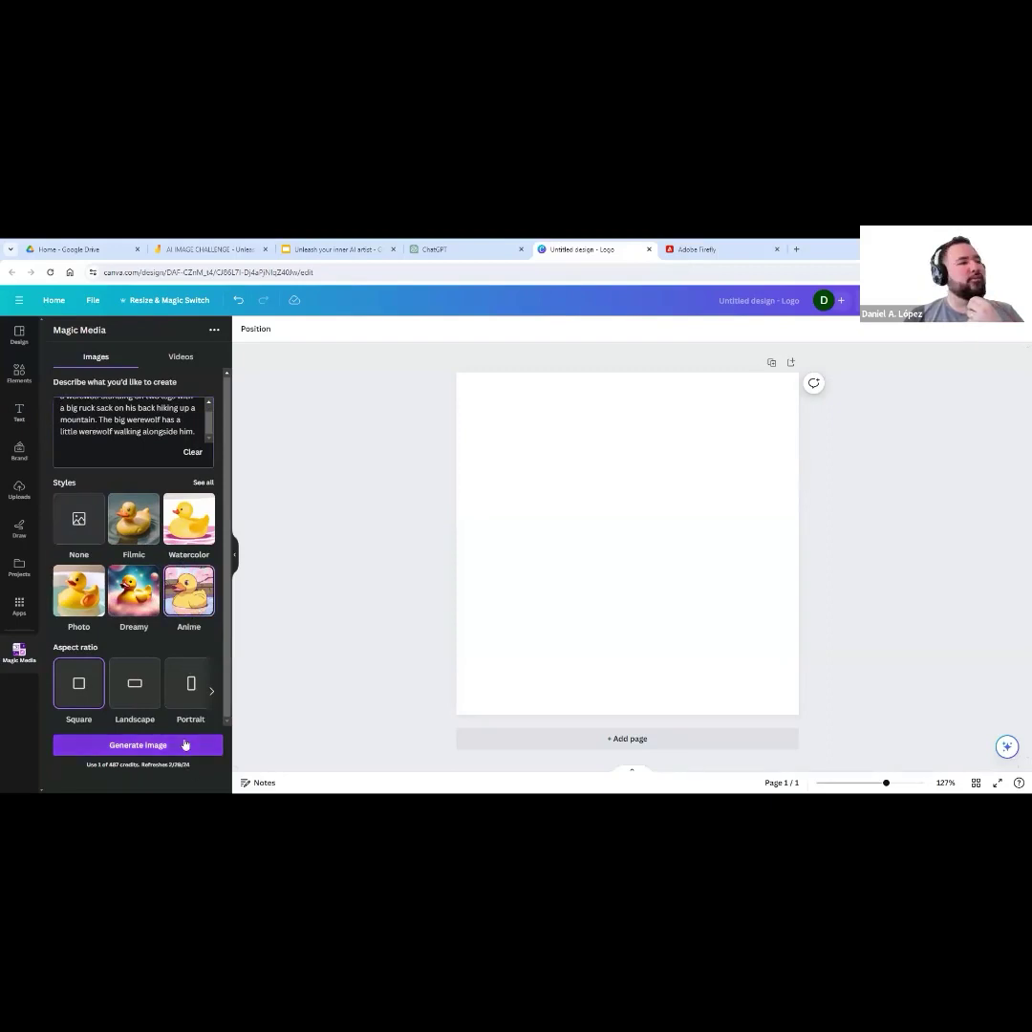
Generate Anime werewolf images and place the pink-clothed werewolf, slightly enlarged, on the page.
click(186, 745)
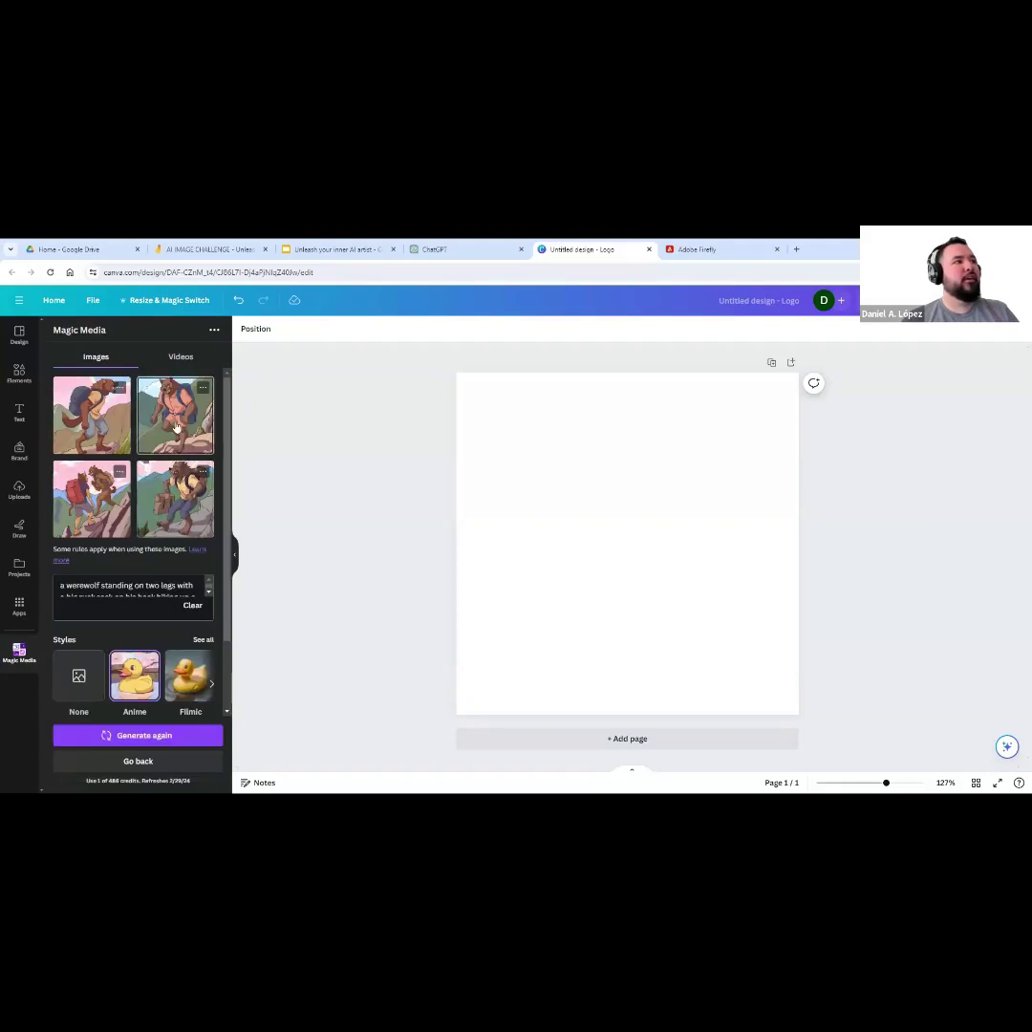
mouse_move(666, 572)
mouse_down()
mouse_move(668, 582)
mouse_move(631, 547)
mouse_move(679, 593)
mouse_up()
drag(573, 487, 571, 516)
Resize and reposition the werewolf image until it sits near the page centre.
scroll(154, 587, down, 5)
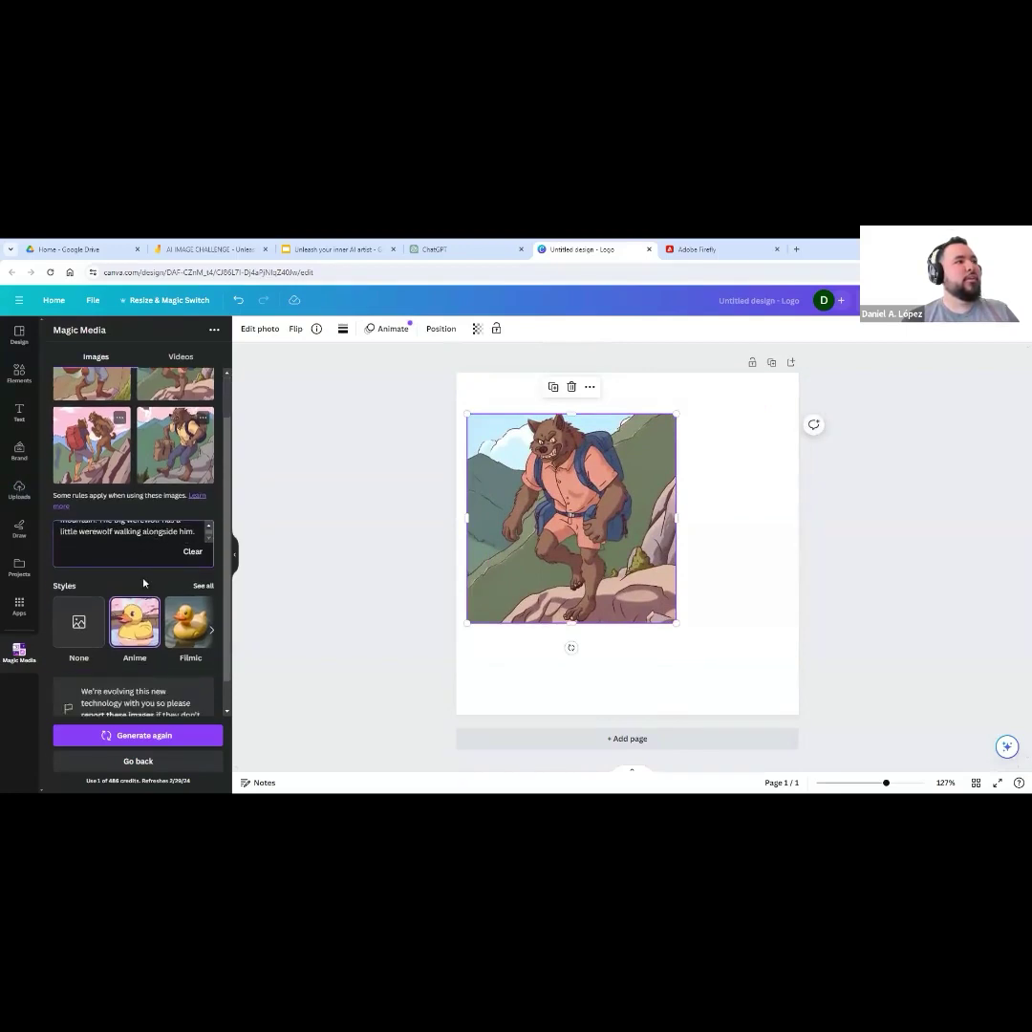
scroll(143, 583, up, 5)
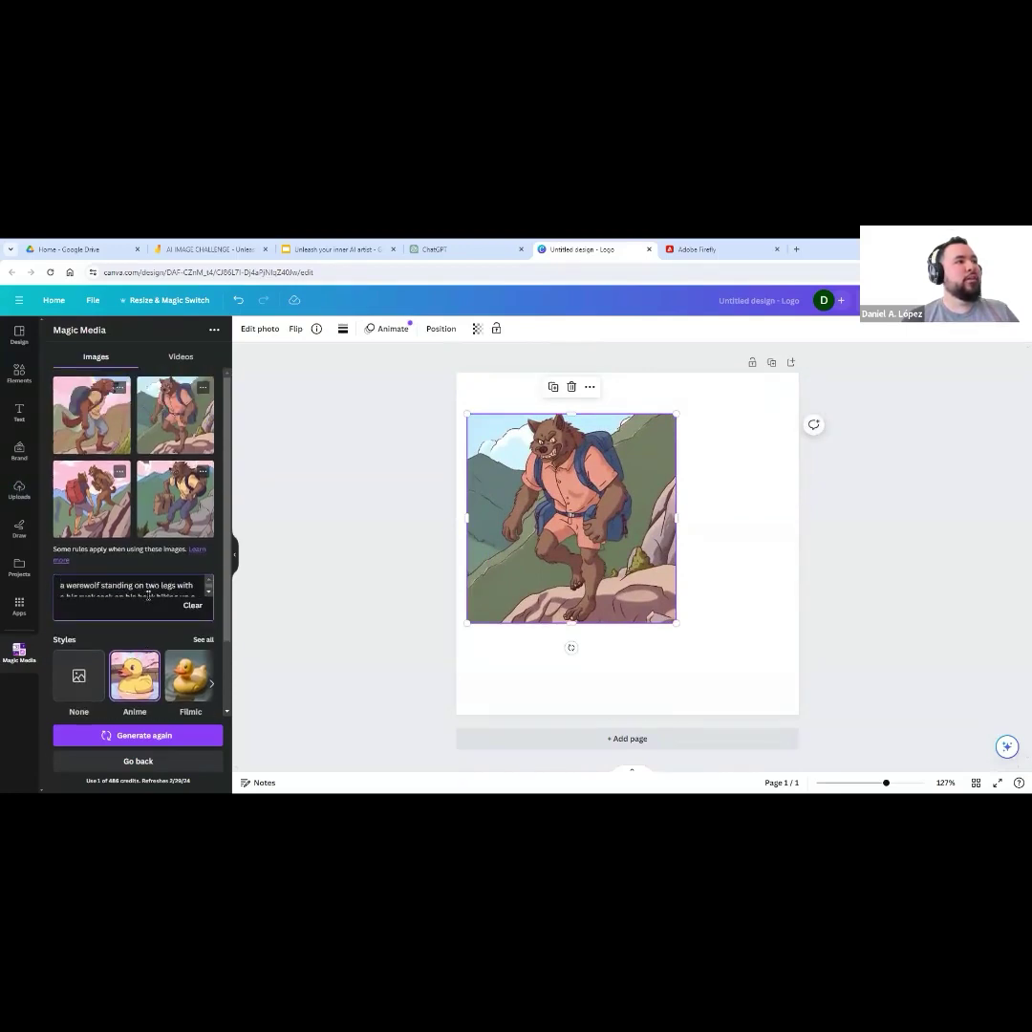
scroll(143, 587, down, 3)
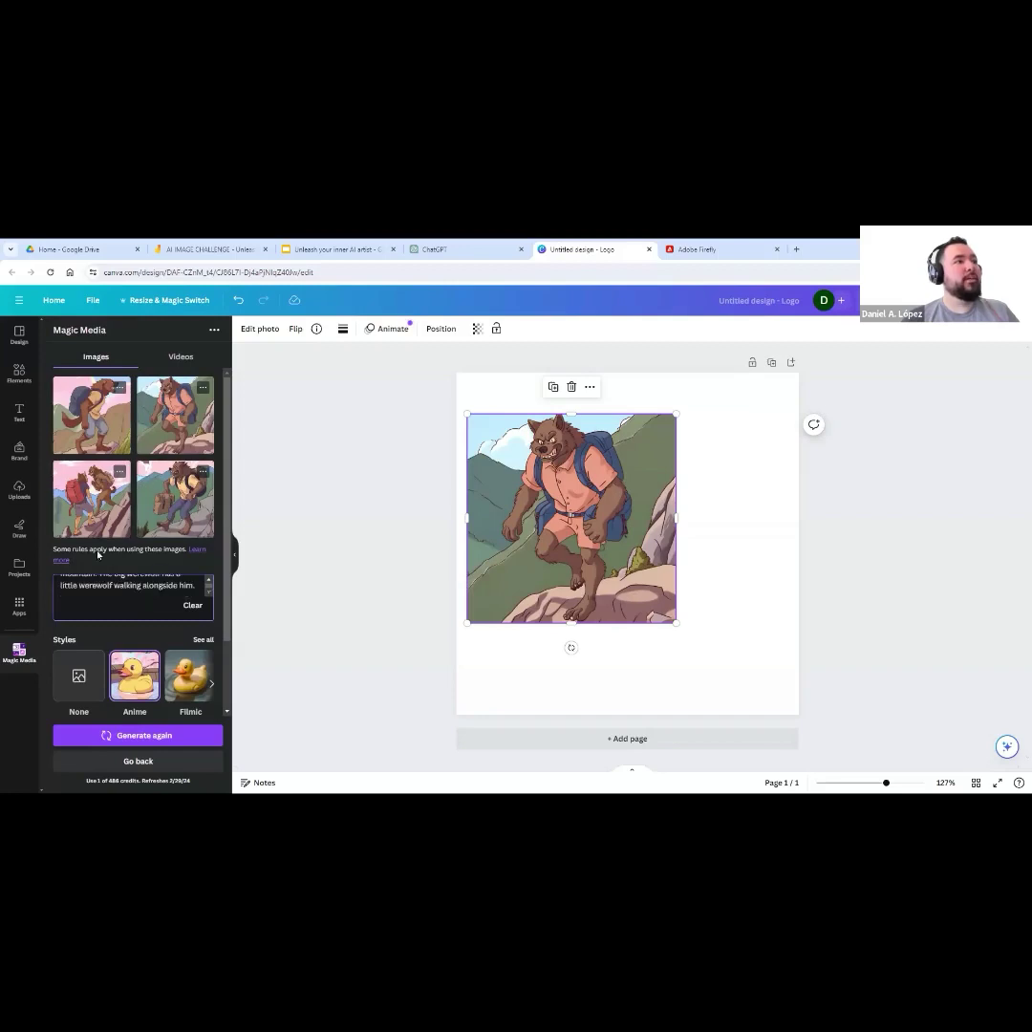
scroll(105, 587, up, 3)
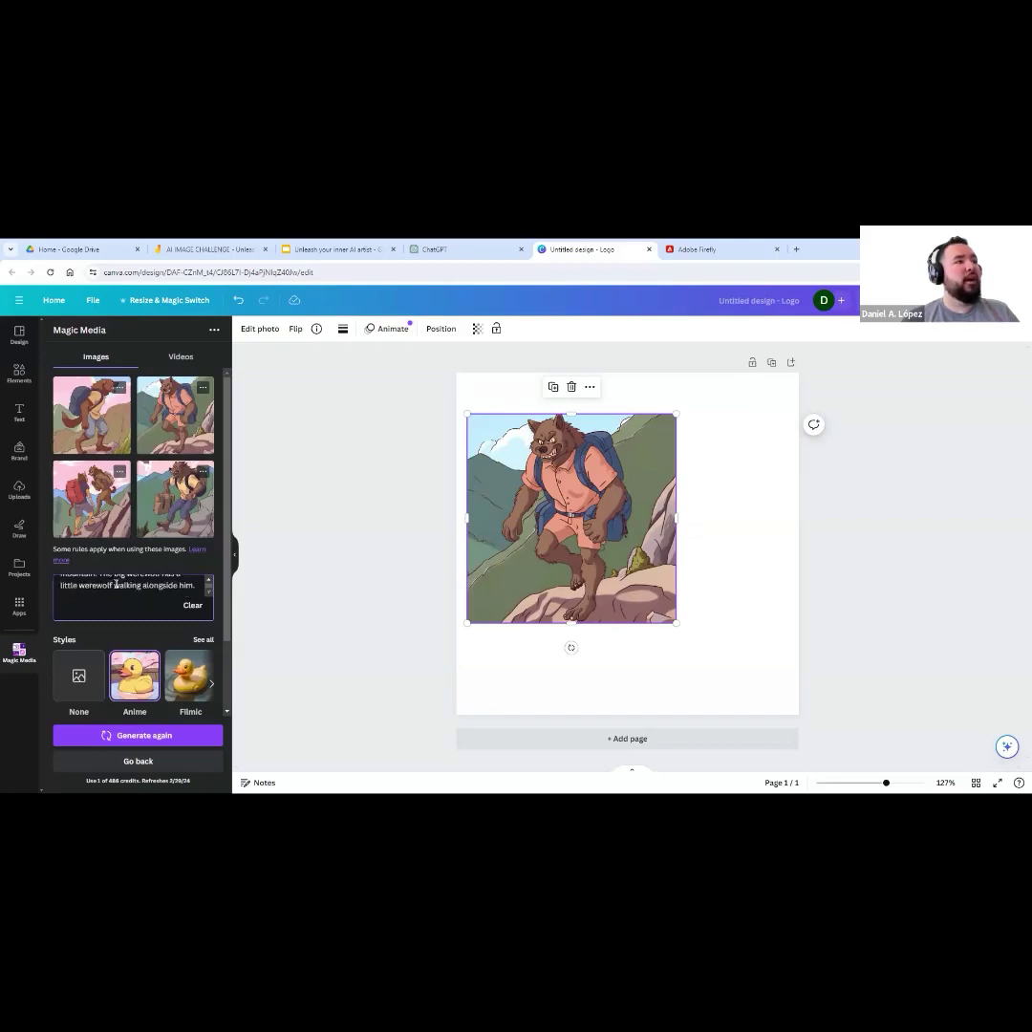
scroll(100, 588, down, 3)
drag(673, 621, 647, 594)
mouse_move(547, 518)
mouse_down()
mouse_move(534, 480)
mouse_move(567, 523)
mouse_move(541, 524)
mouse_move(563, 523)
mouse_up()
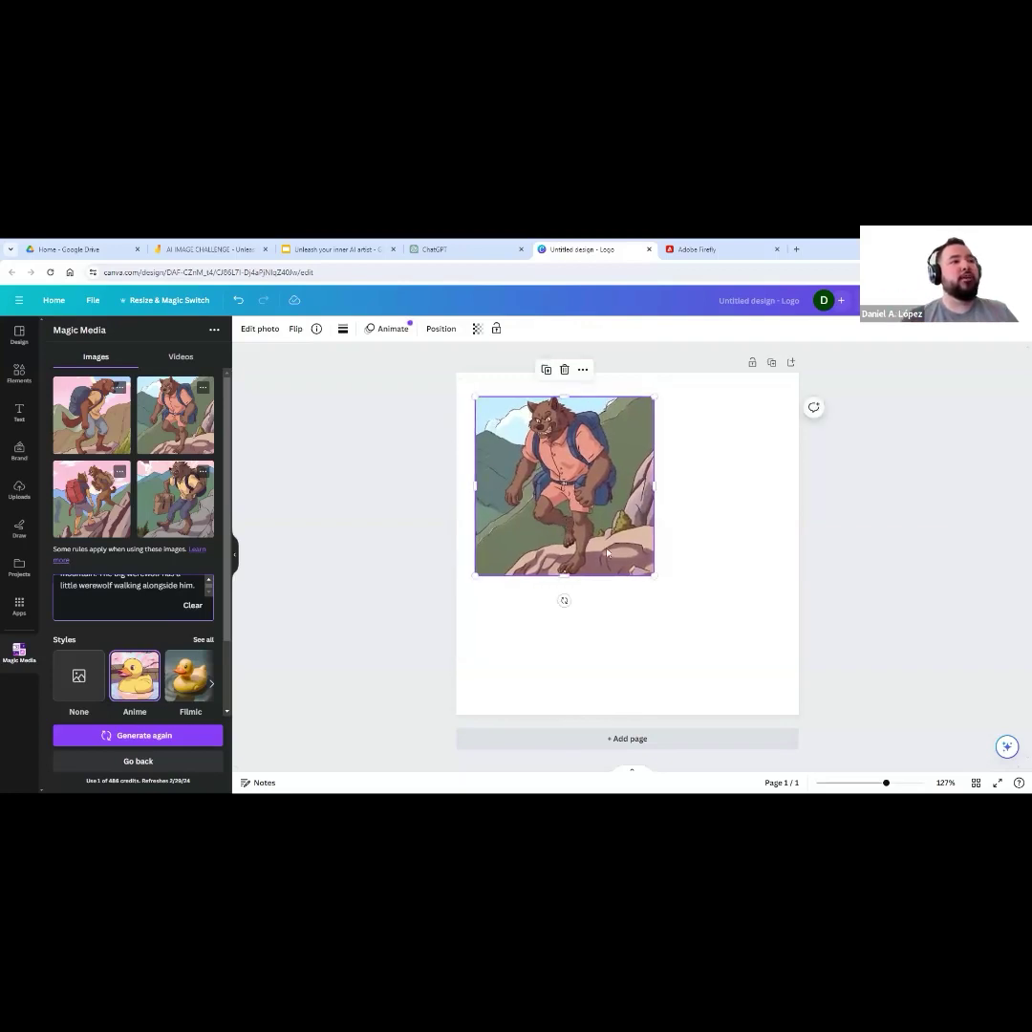
drag(655, 577, 605, 527)
drag(568, 455, 567, 492)
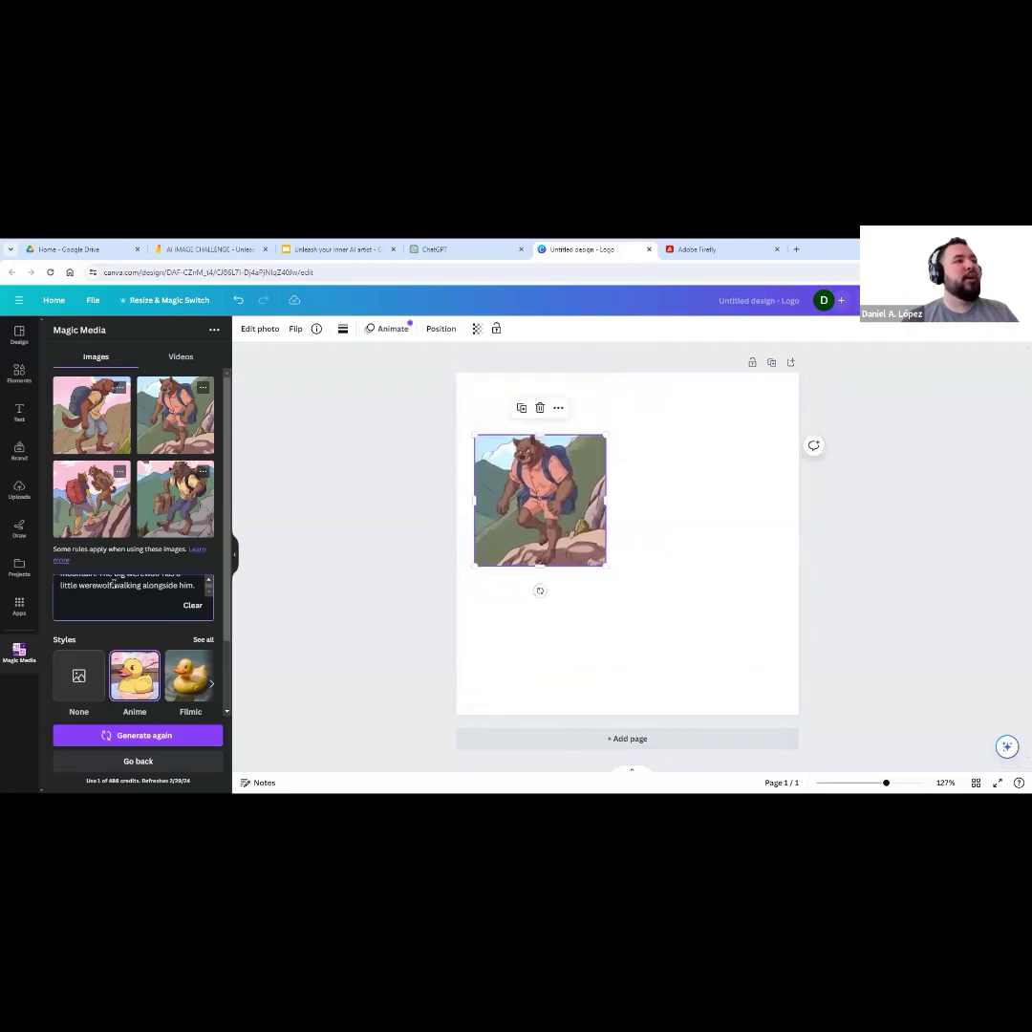
scroll(113, 583, down, 2)
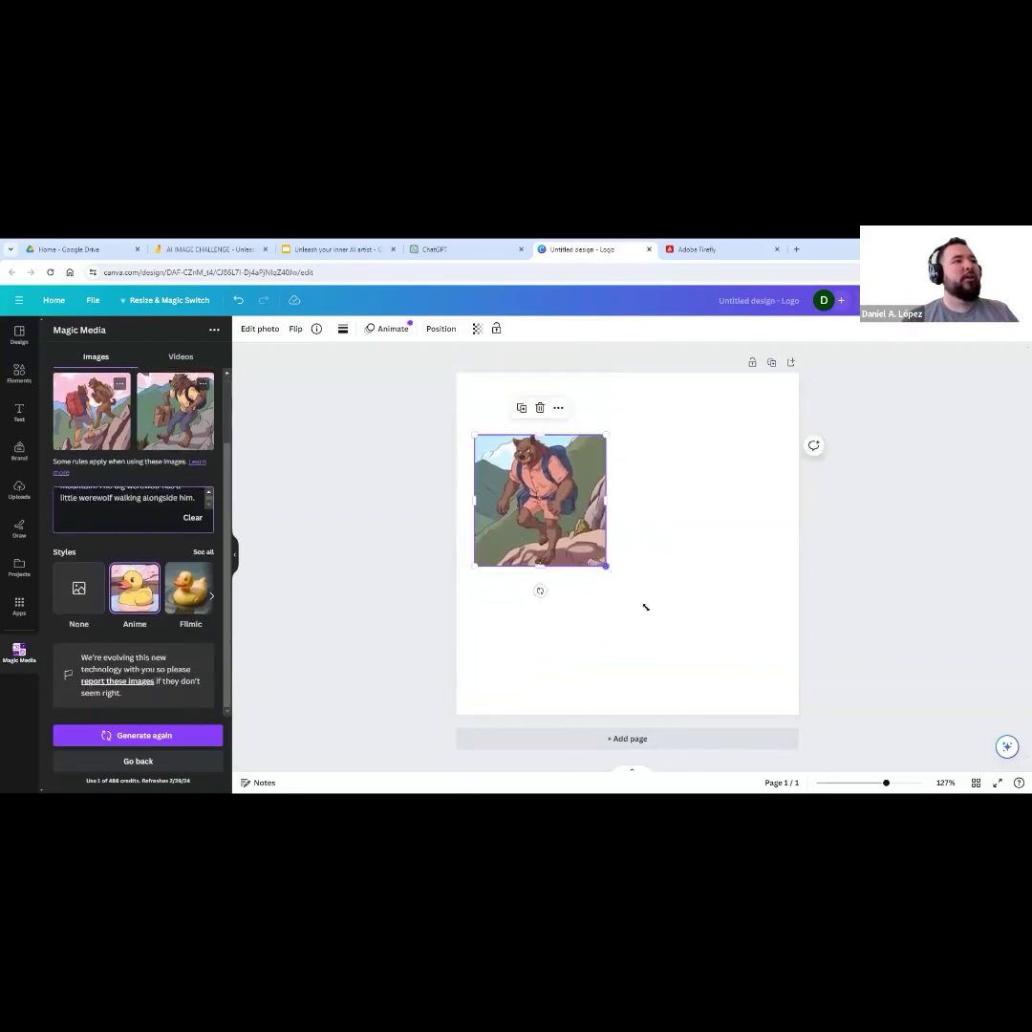
drag(646, 608, 668, 625)
drag(519, 573, 564, 560)
scroll(107, 442, up, 2)
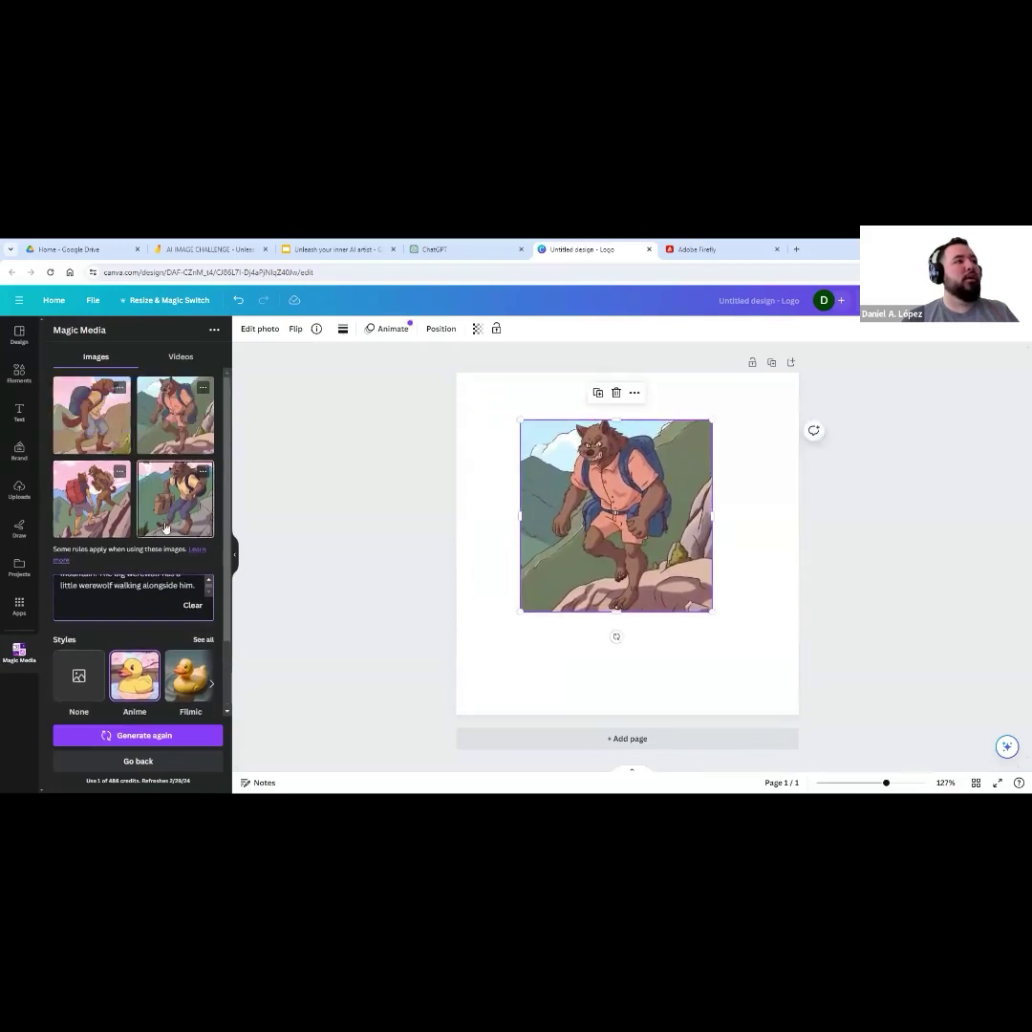
scroll(164, 527, down, 2)
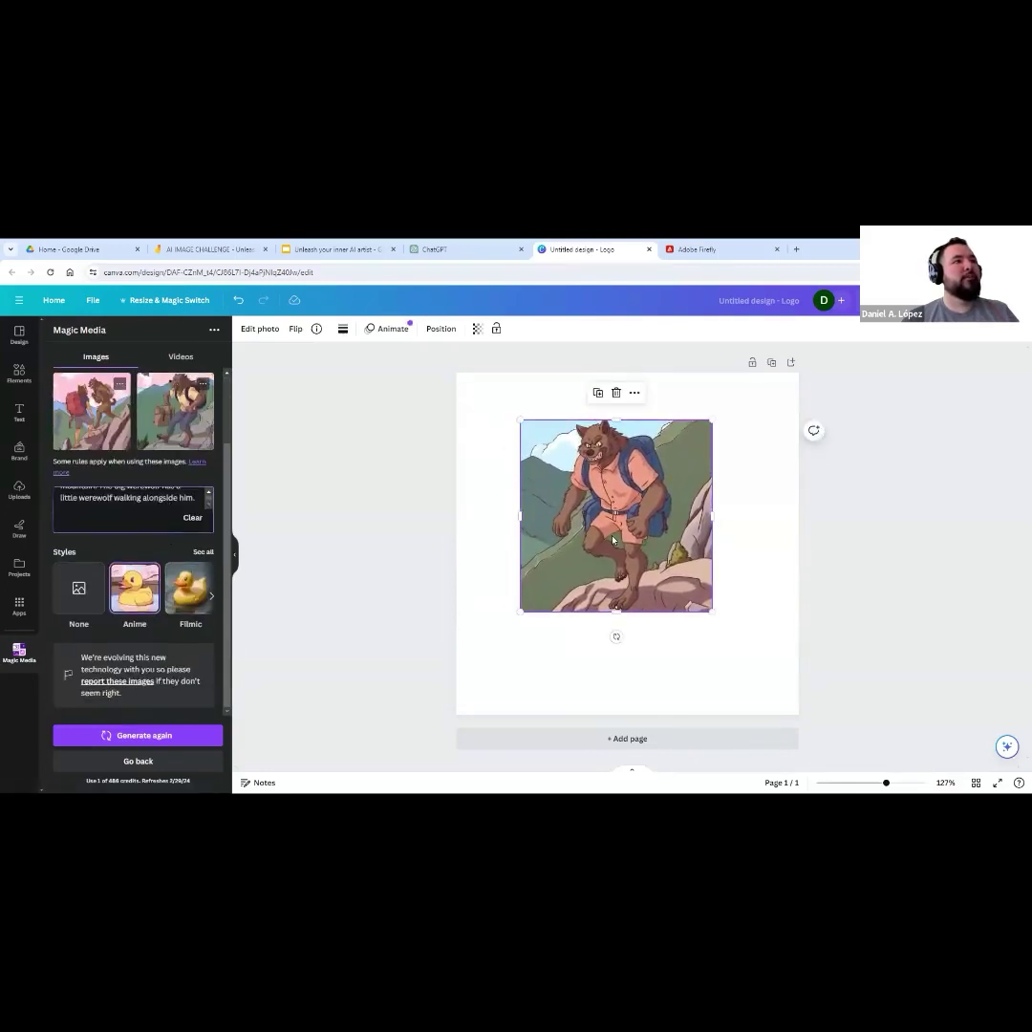
Copy the werewolf image from the Canva page.
right_click(615, 501)
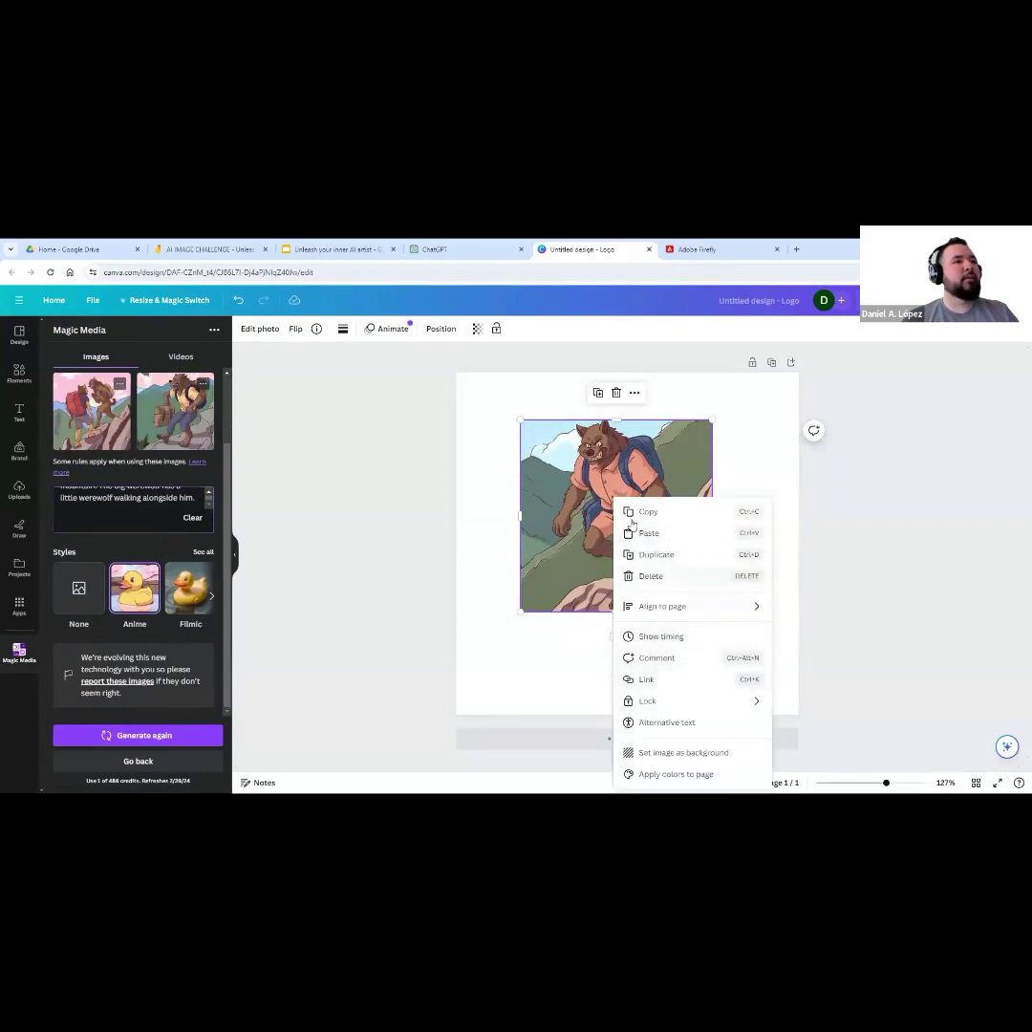
click(649, 513)
click(210, 248)
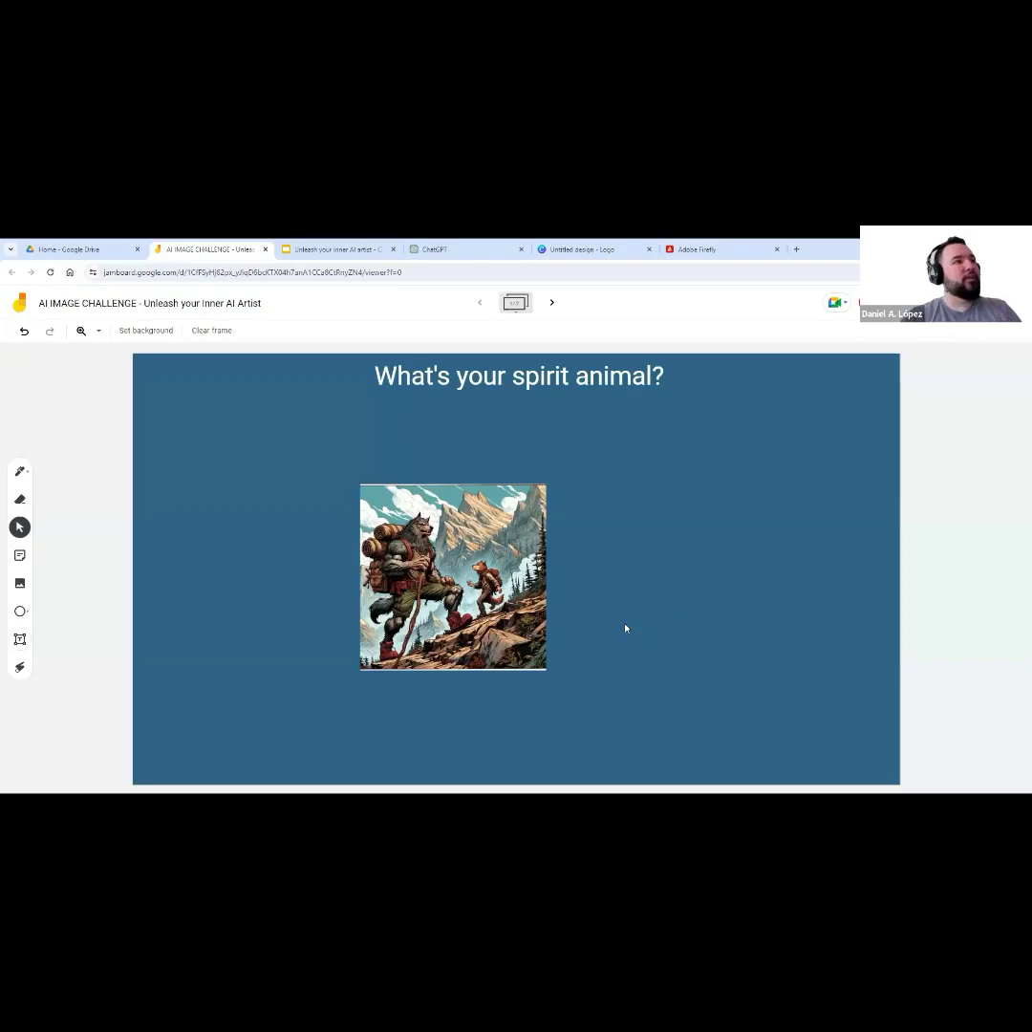
Move from Jamboard through Canva to Adobe Firefly's Text to image gallery.
click(467, 250)
click(578, 250)
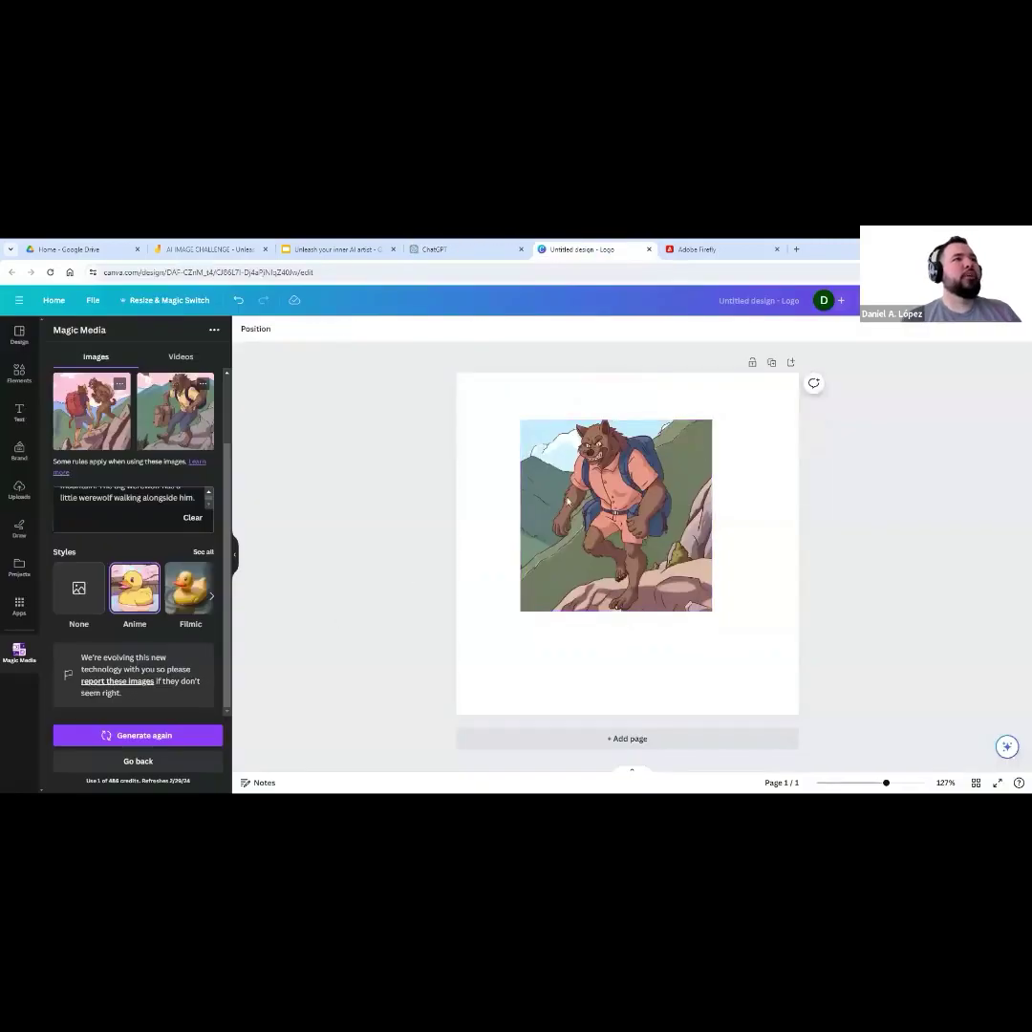
key(ctrl+Tab)
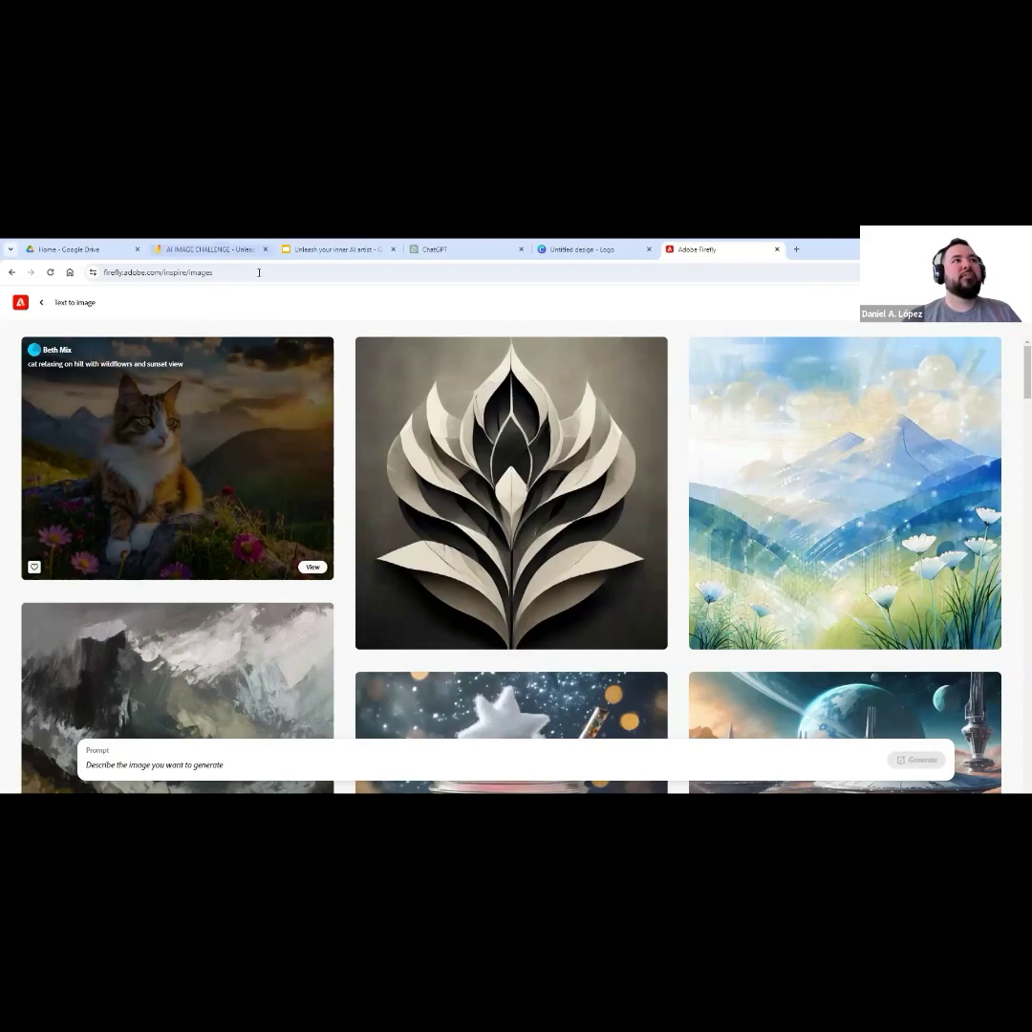
Copy the comic-book werewolf hiking prompt from ChatGPT into Firefly's Prompt box and generate images.
click(445, 249)
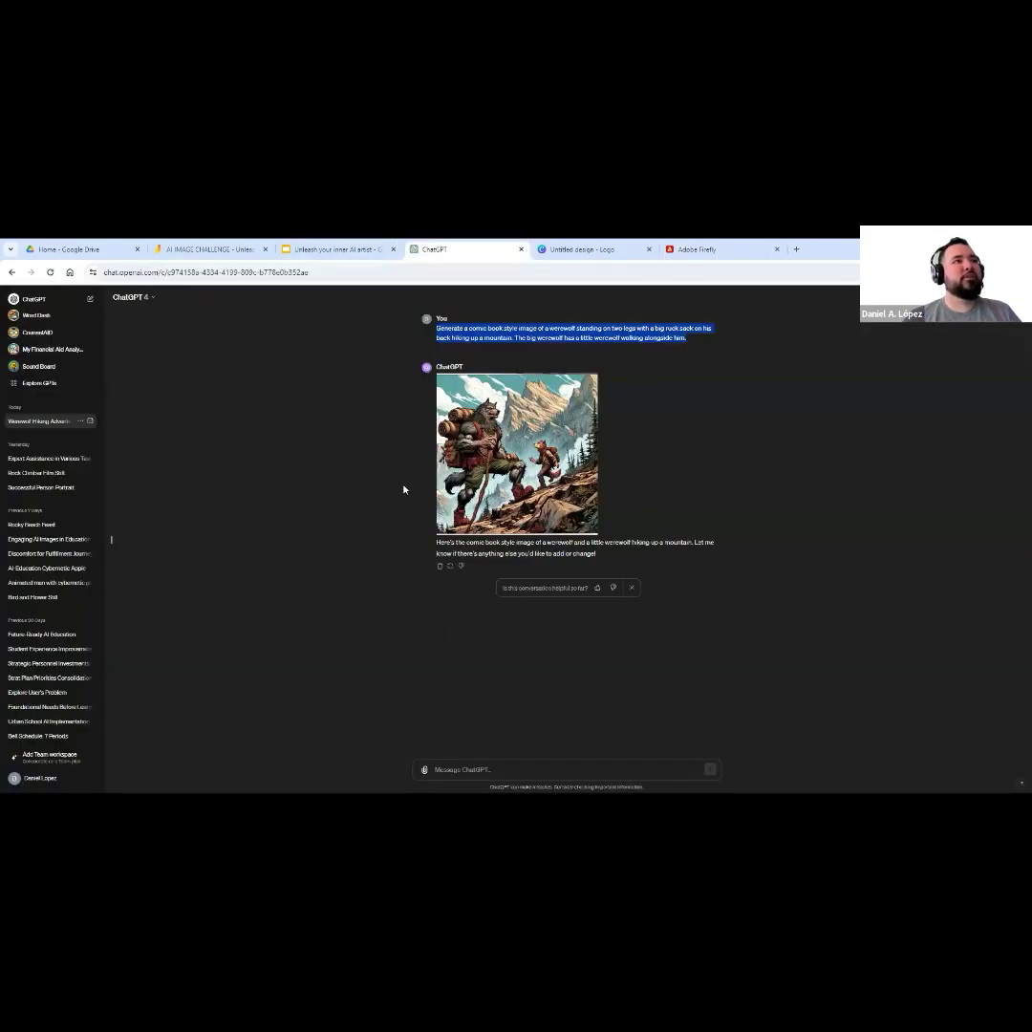
right_click(557, 337)
click(575, 348)
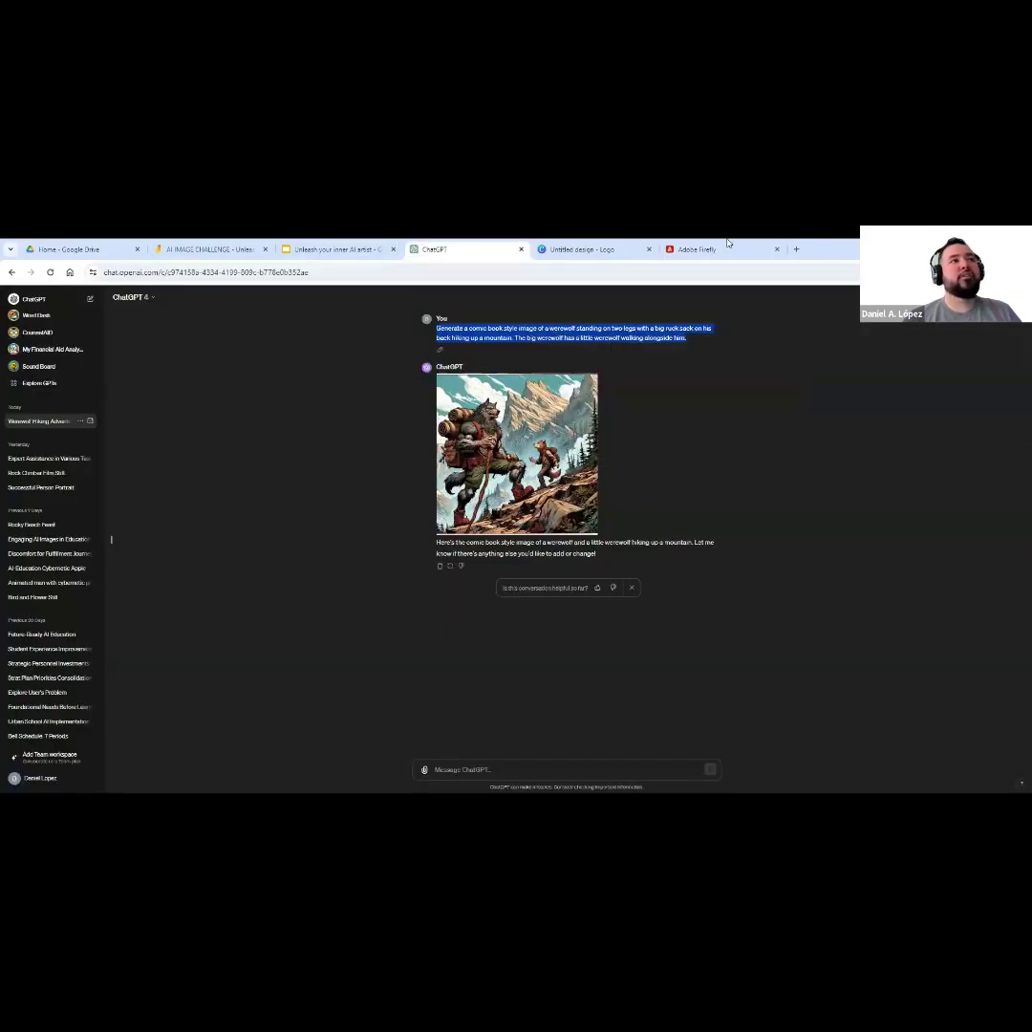
click(696, 248)
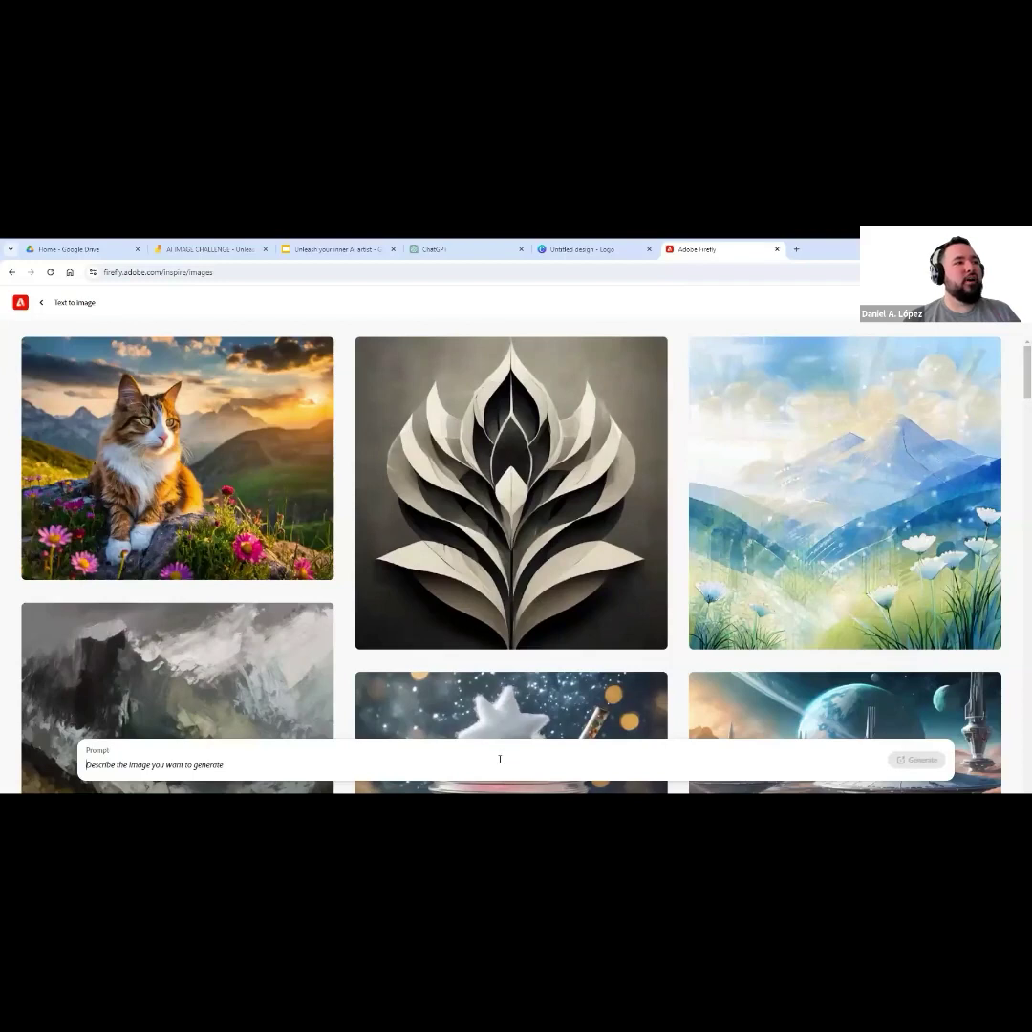
key(ctrl+v)
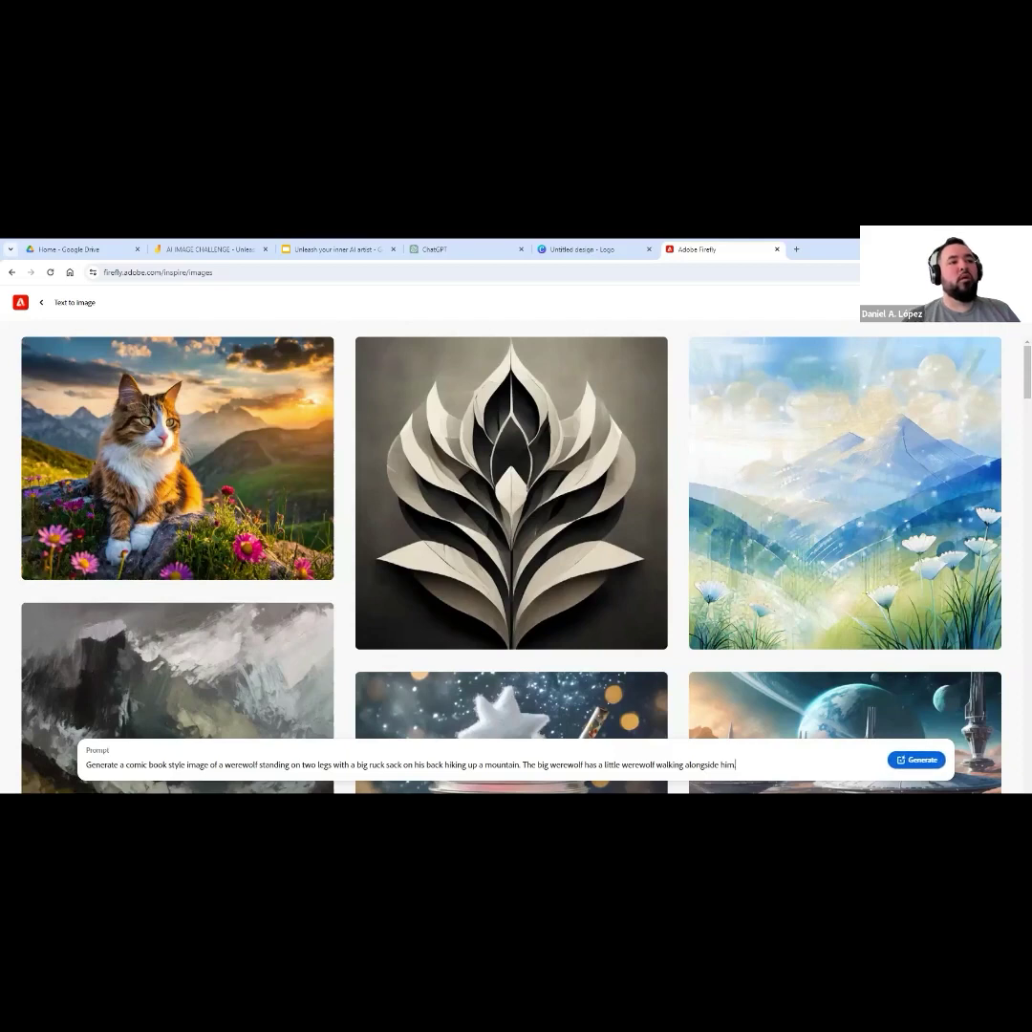
click(916, 759)
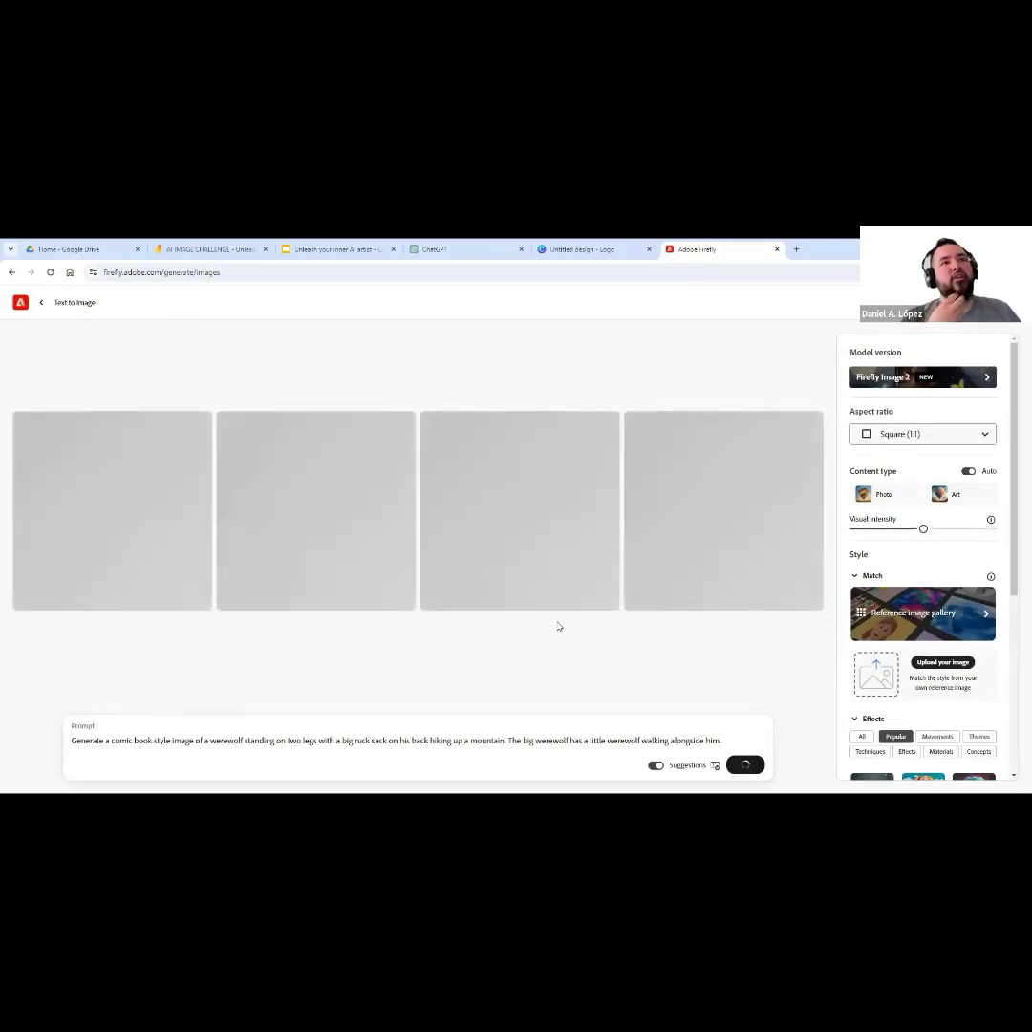
Browse Firefly's settings panel while the four comic-style werewolf hiking images finish loading.
mouse_move(990, 520)
scroll(949, 567, down, 4)
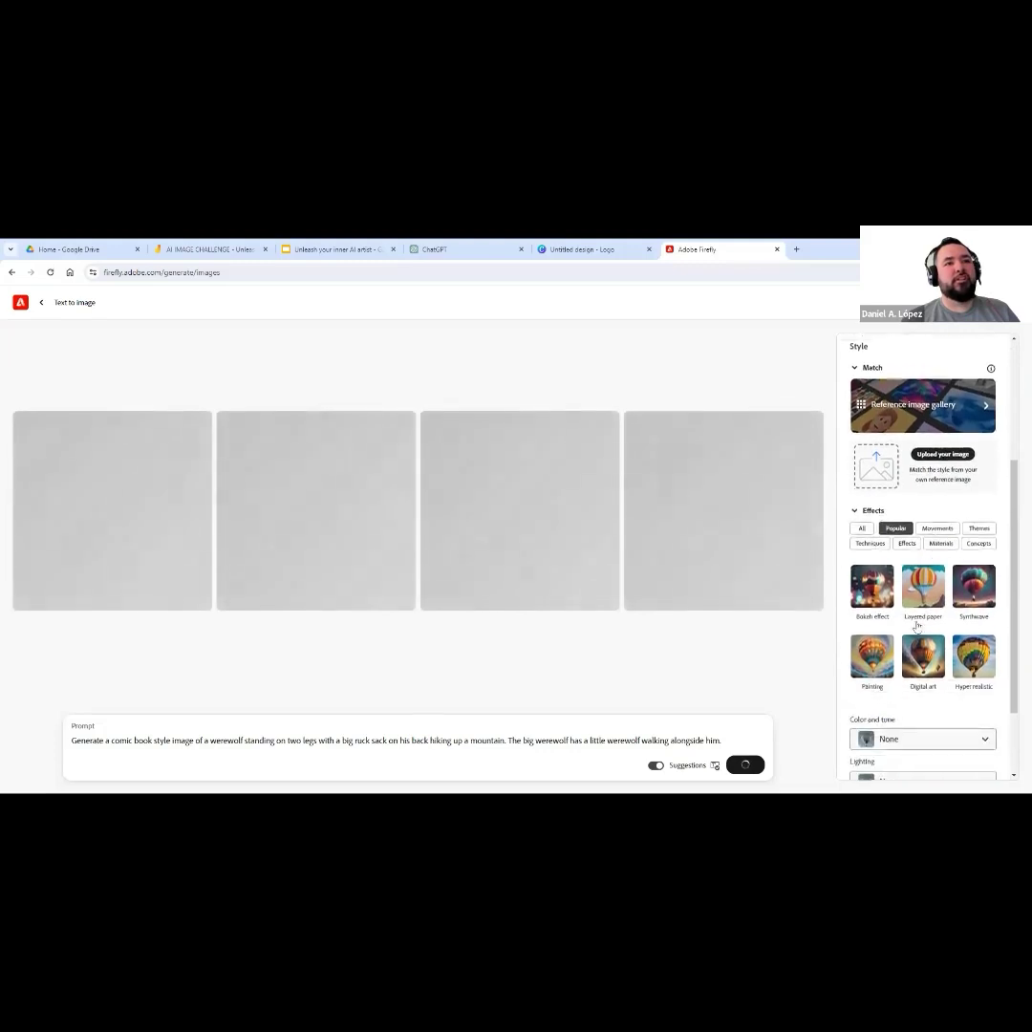
scroll(877, 642, down, 2)
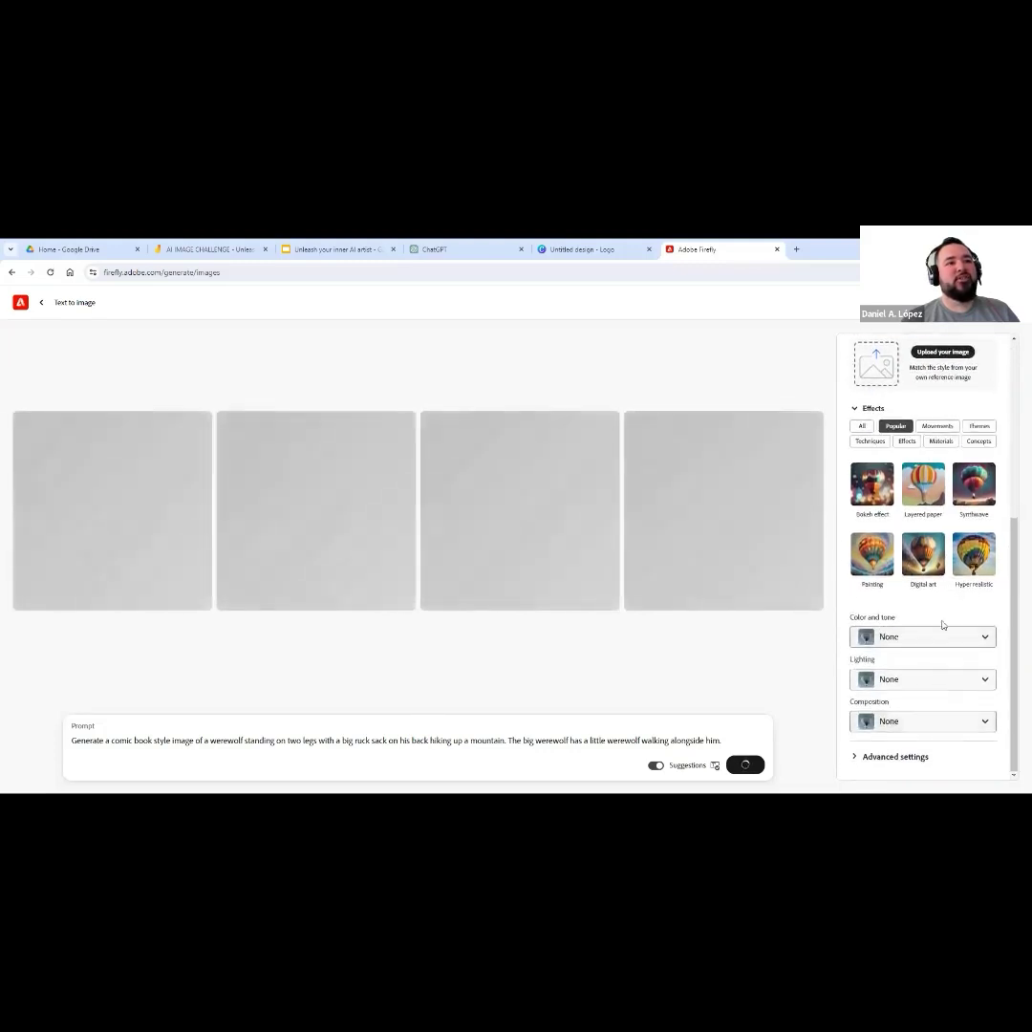
scroll(900, 684, up, 2)
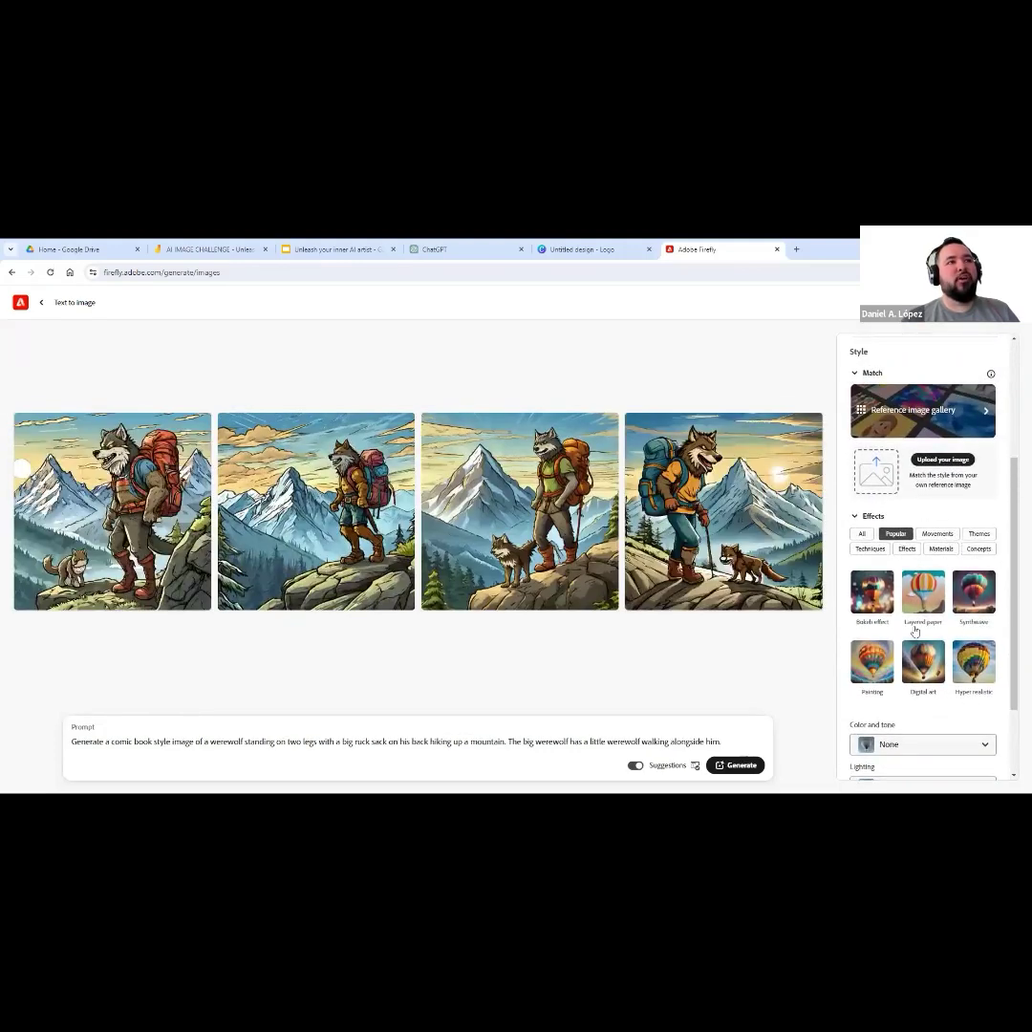
scroll(915, 630, up, 2)
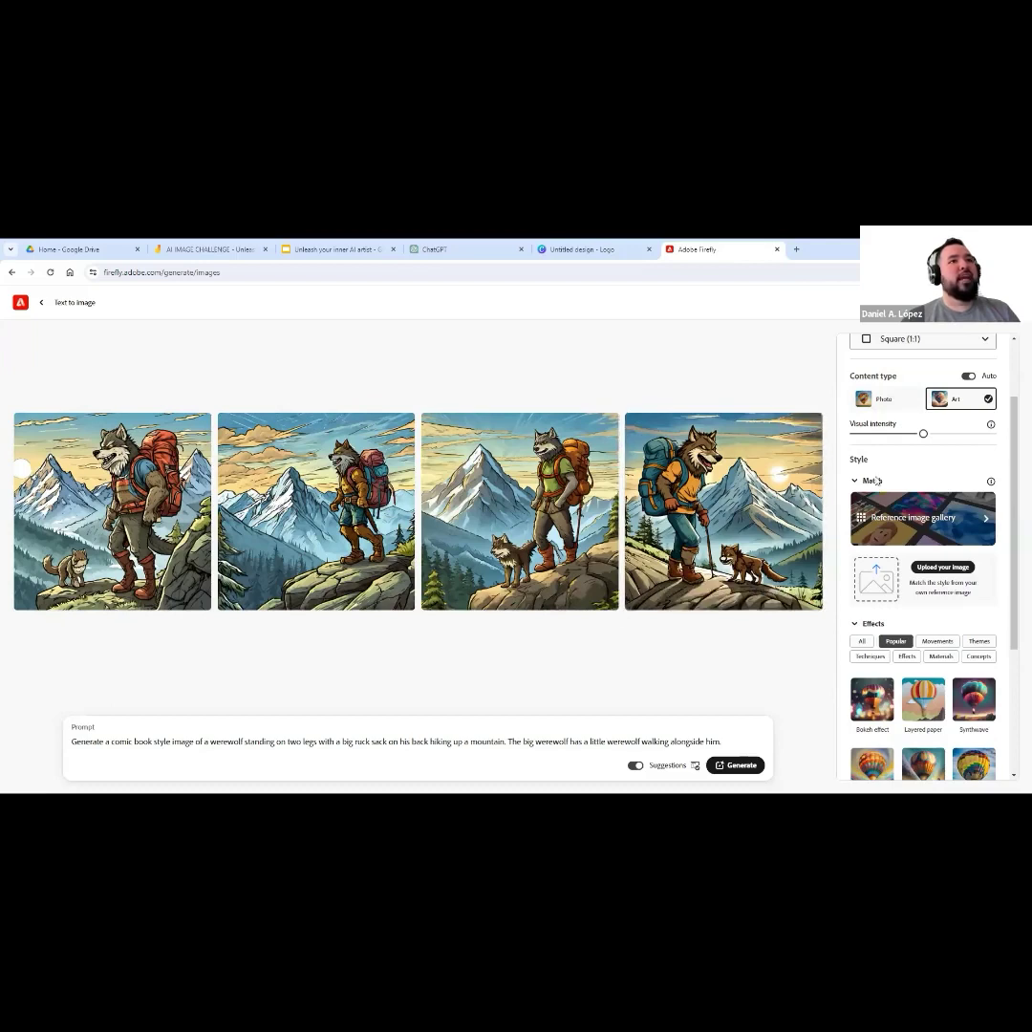
scroll(877, 480, up, 2)
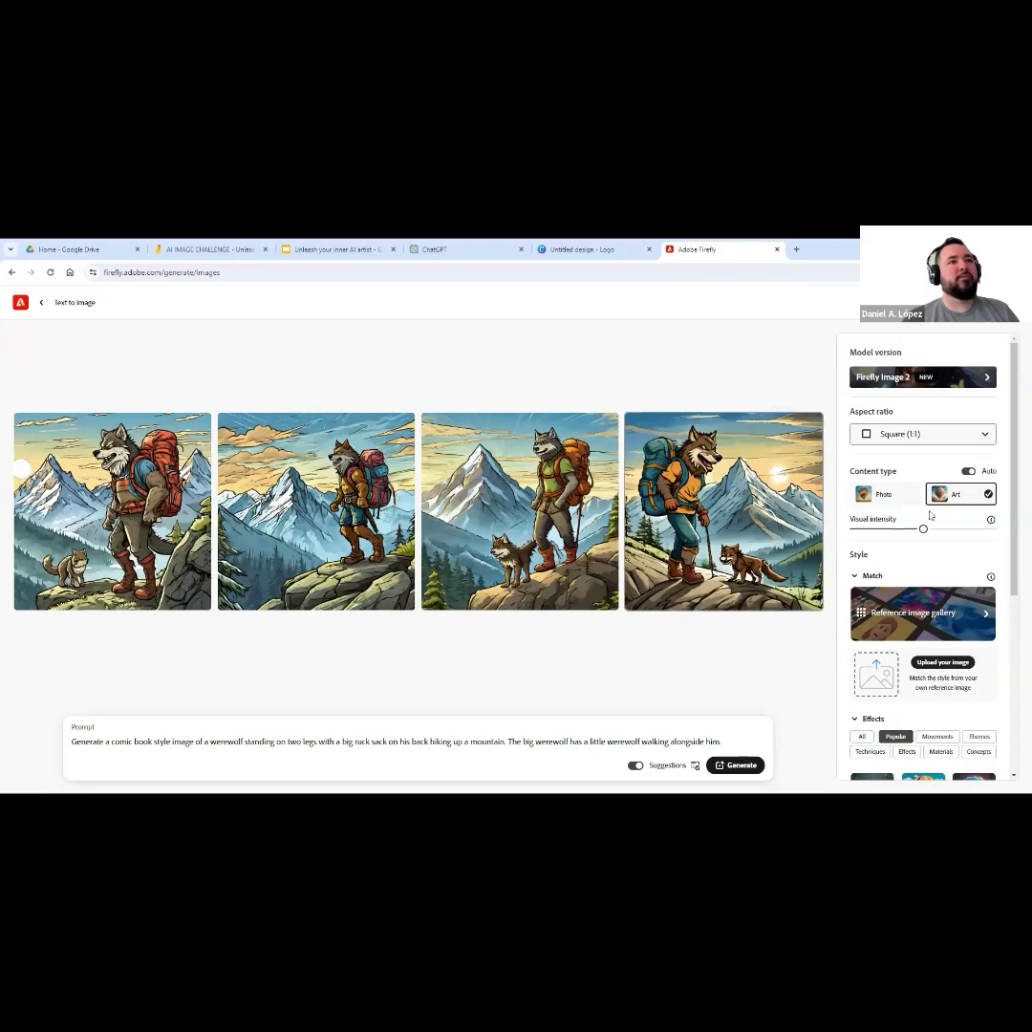
mouse_move(786, 546)
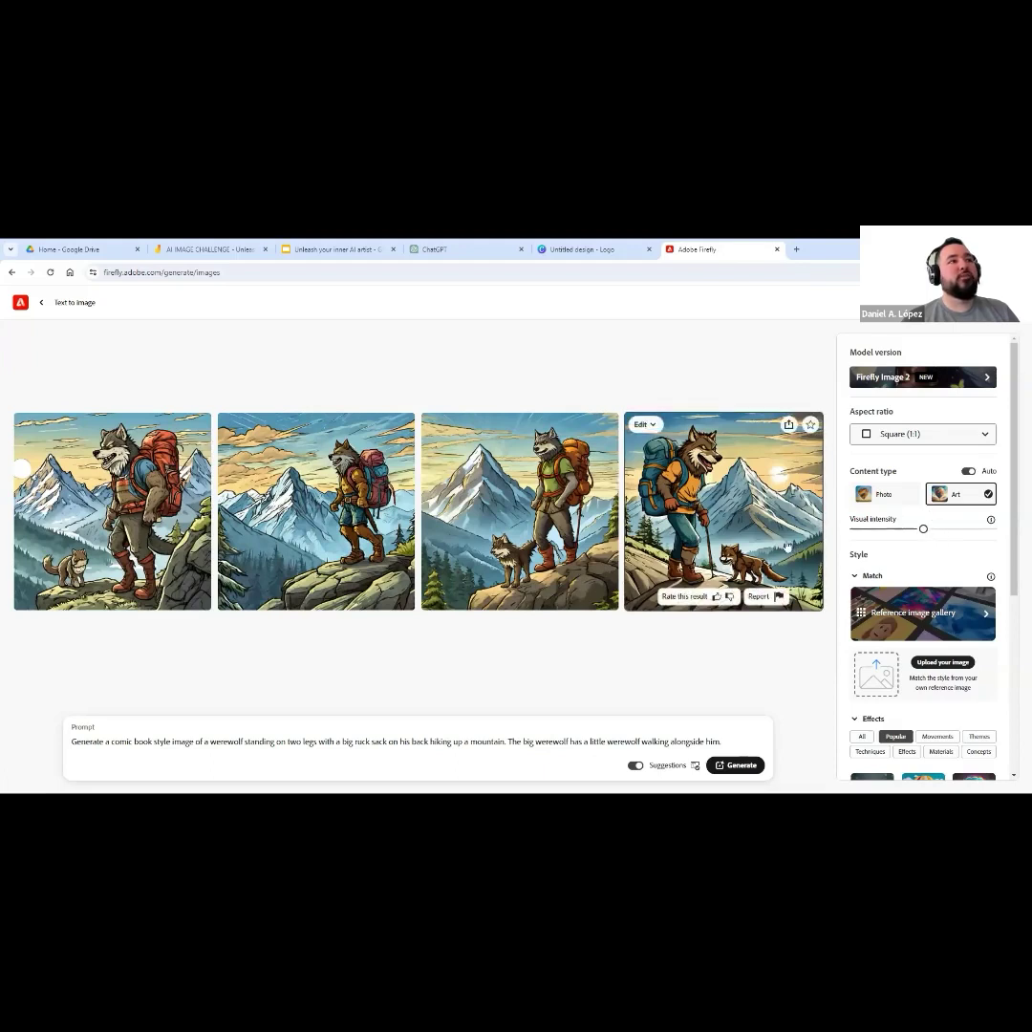
scroll(922, 535, down, 1)
scroll(922, 497, up, 1)
Set Firefly to Widescreen (16:9) with maximum visual intensity and regenerate the werewolf images.
click(932, 438)
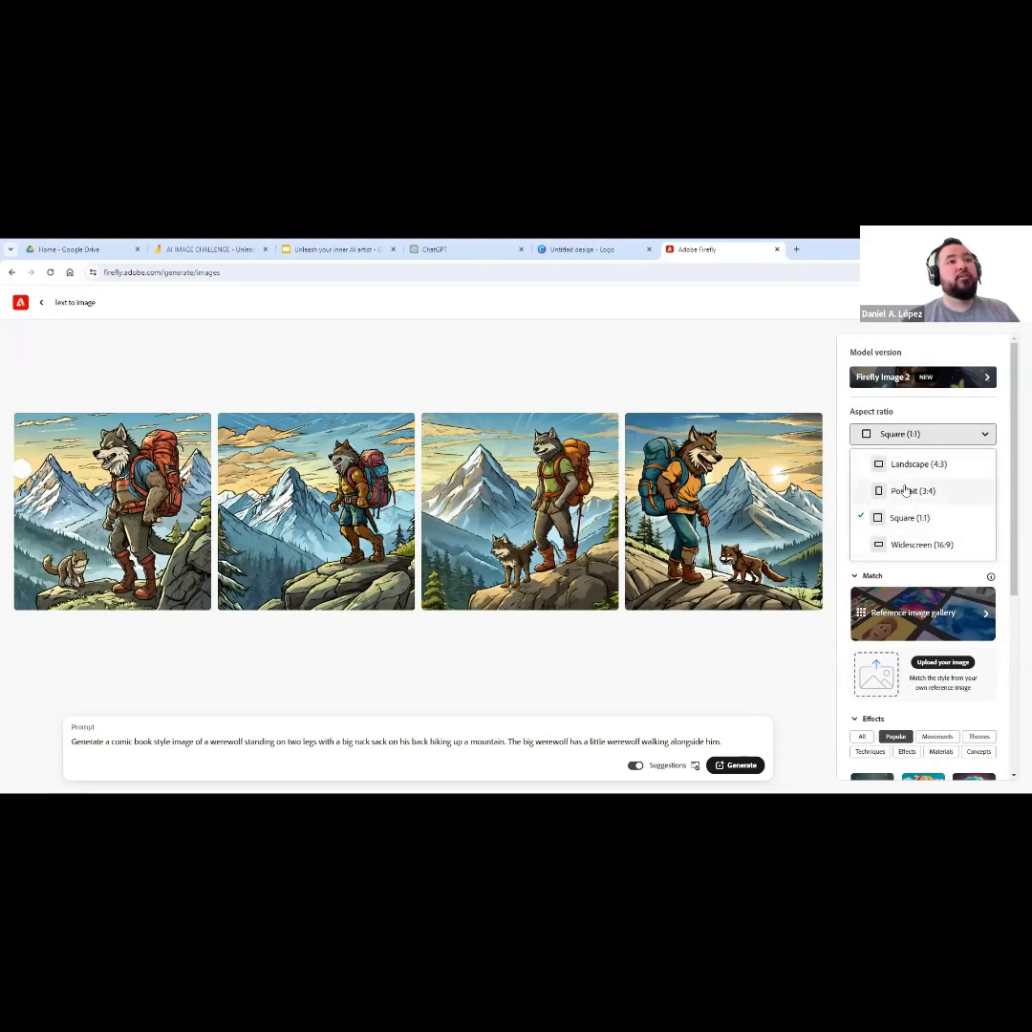
click(942, 432)
click(942, 432)
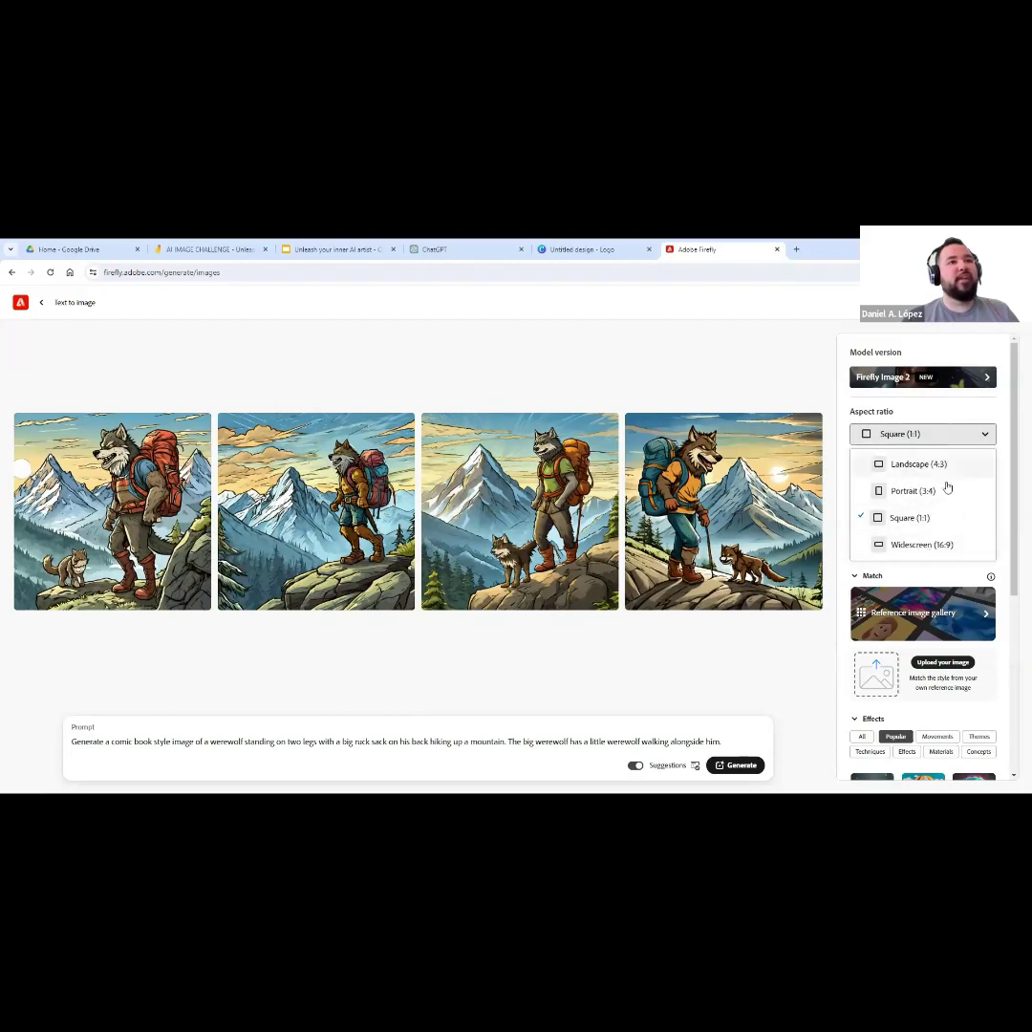
click(945, 545)
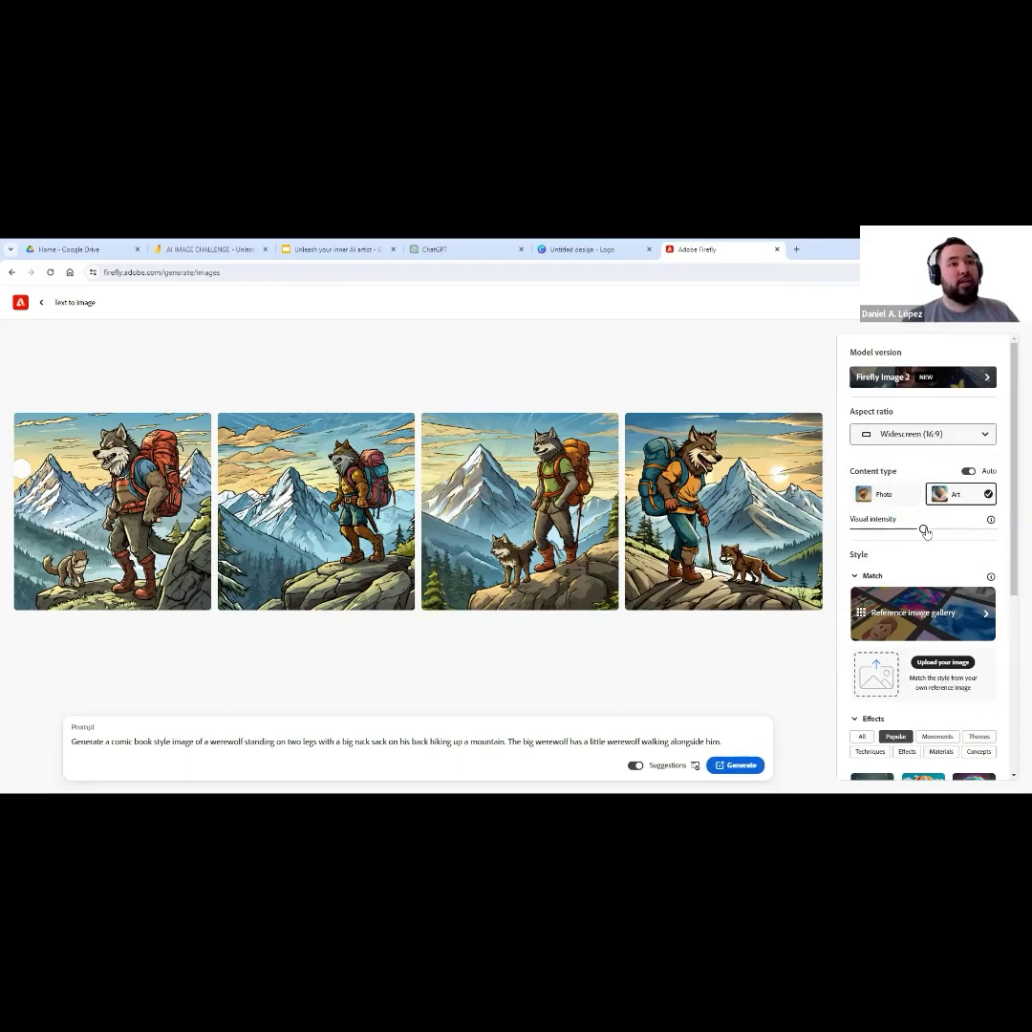
drag(925, 532, 995, 529)
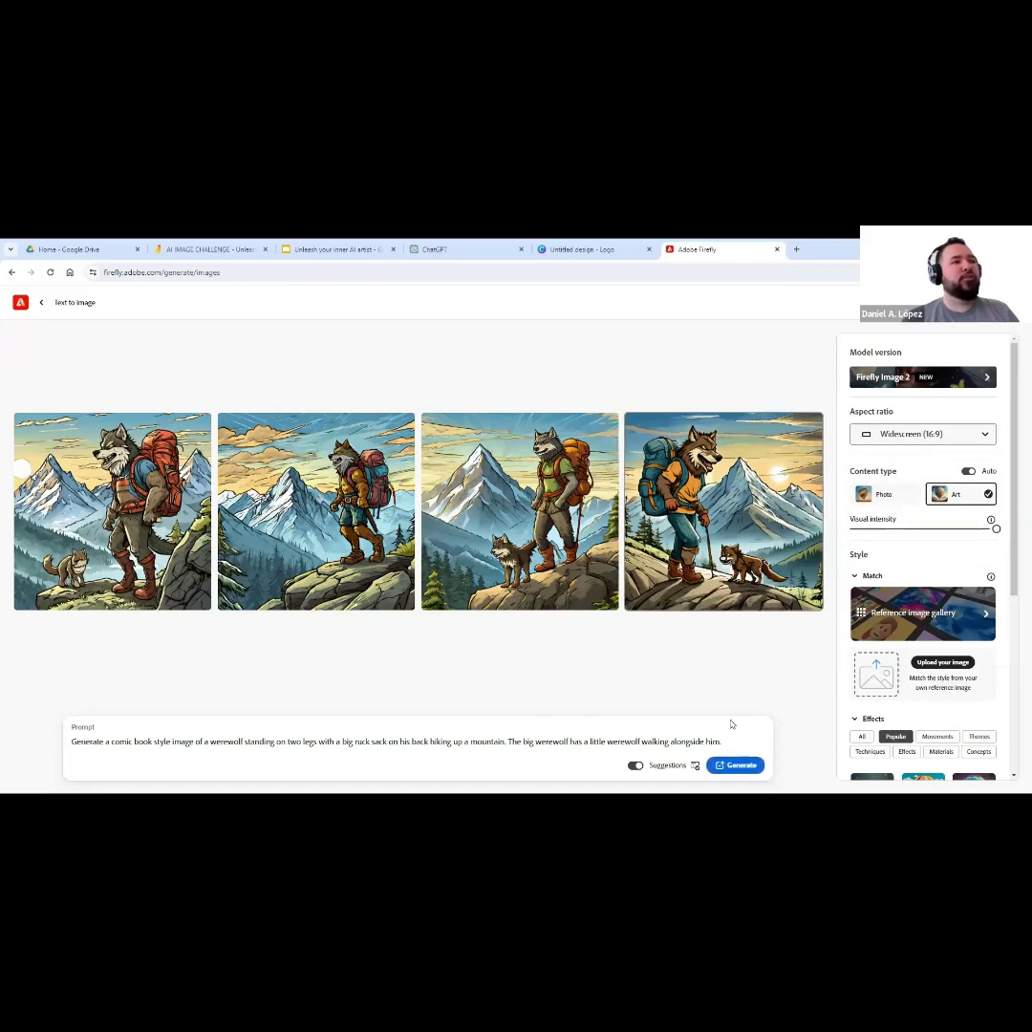
click(750, 770)
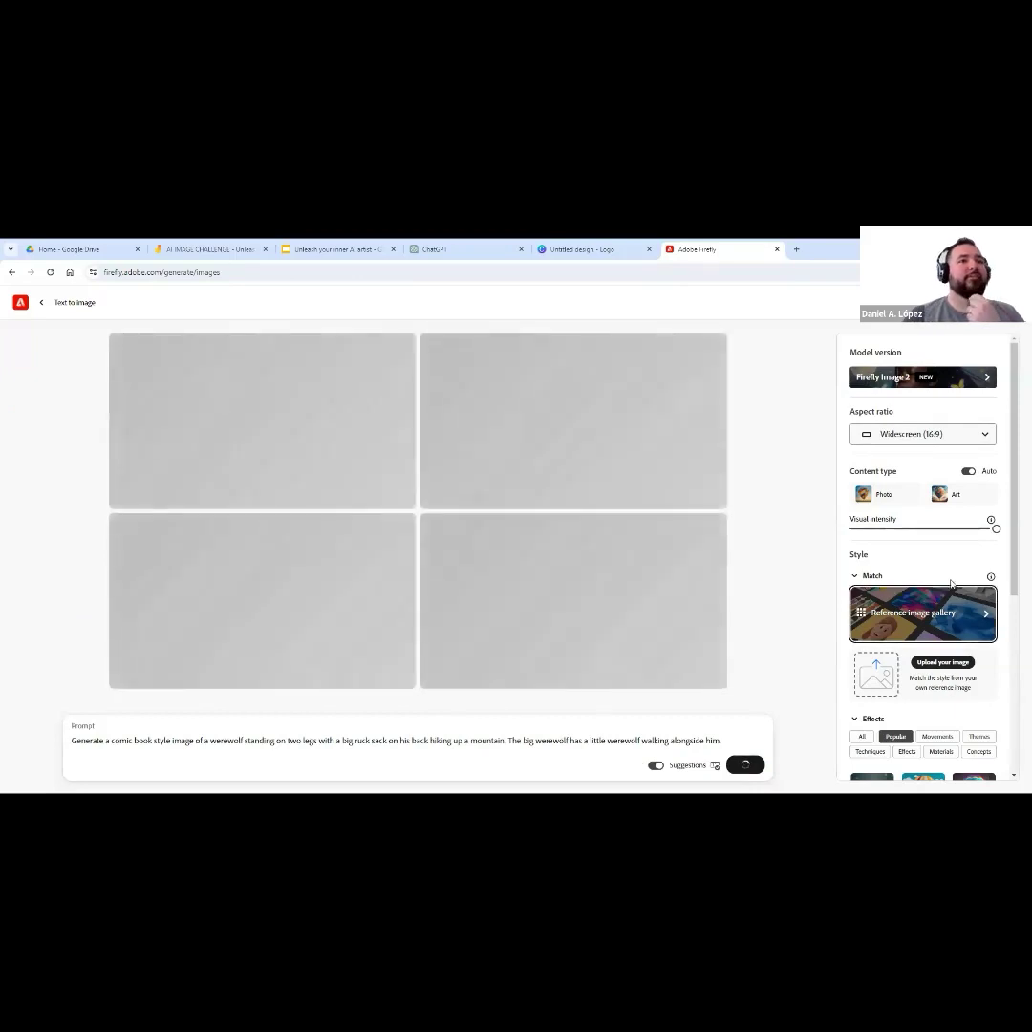
Preview the bottom-right widescreen werewolf image, then return to the AI IMAGE CHALLENGE Jamboard.
scroll(992, 521, down, 5)
scroll(947, 573, up, 2)
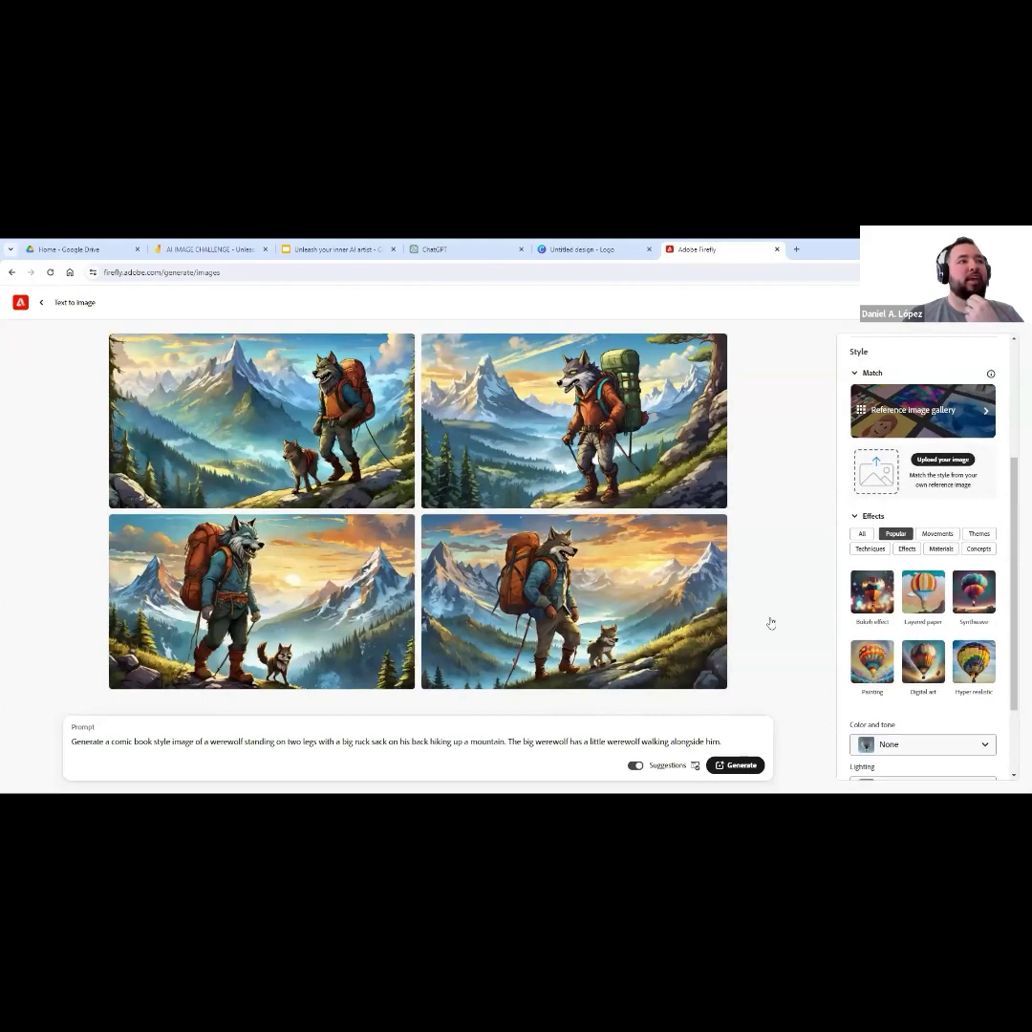
mouse_move(529, 577)
mouse_move(538, 427)
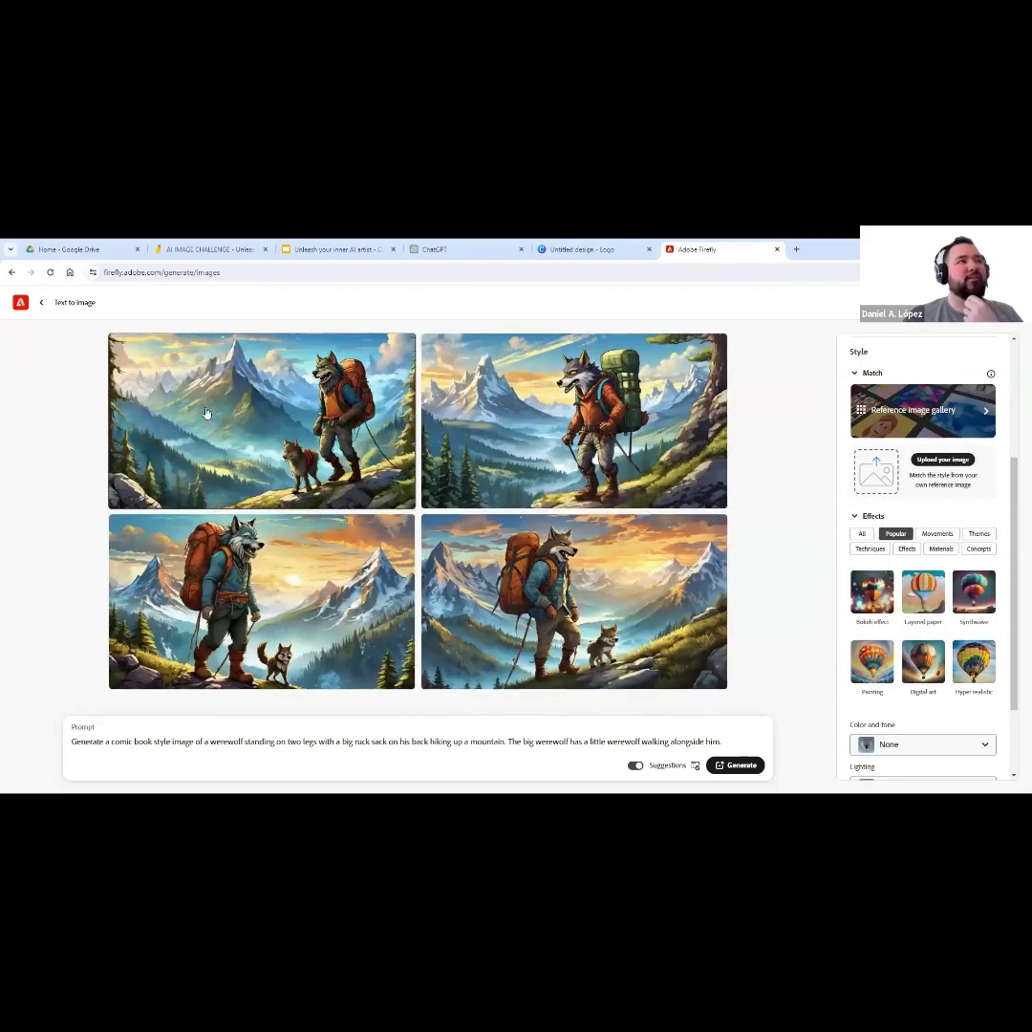
mouse_move(640, 668)
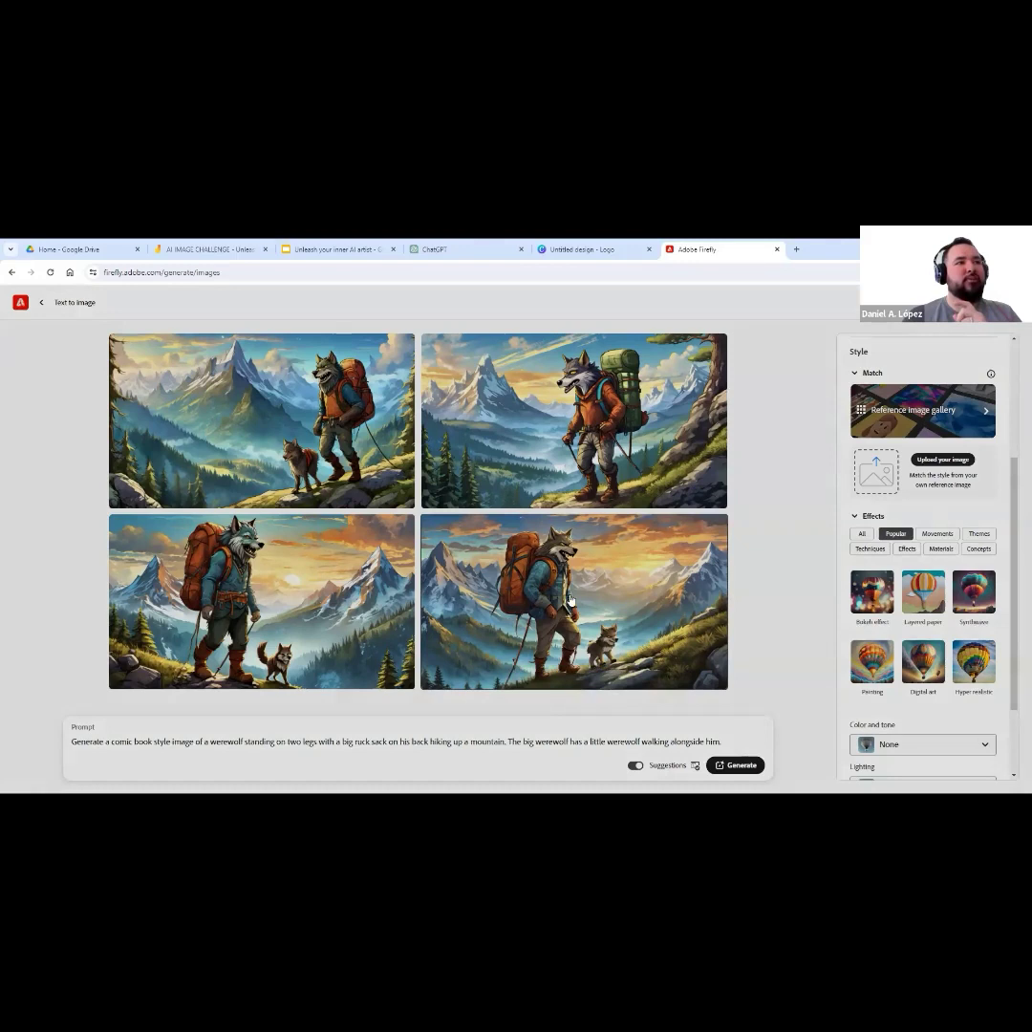
click(570, 599)
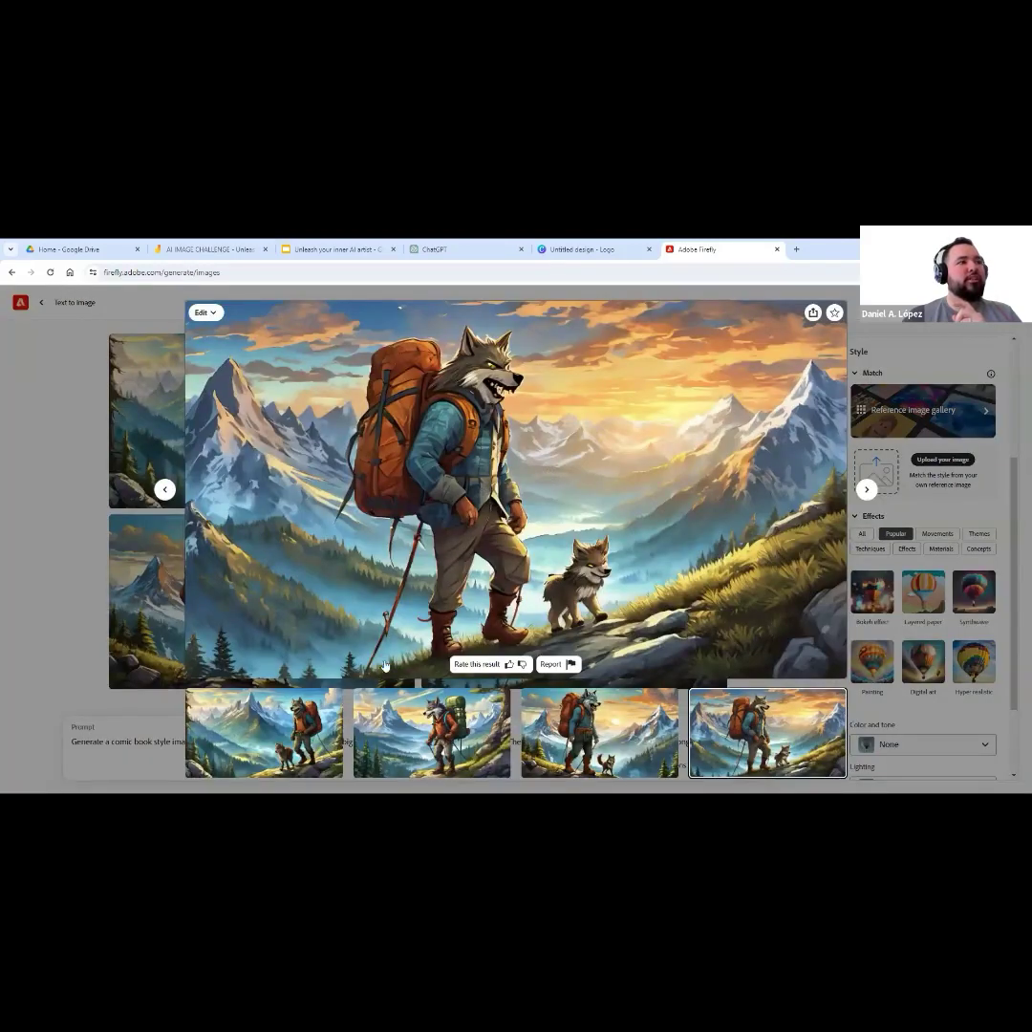
click(44, 585)
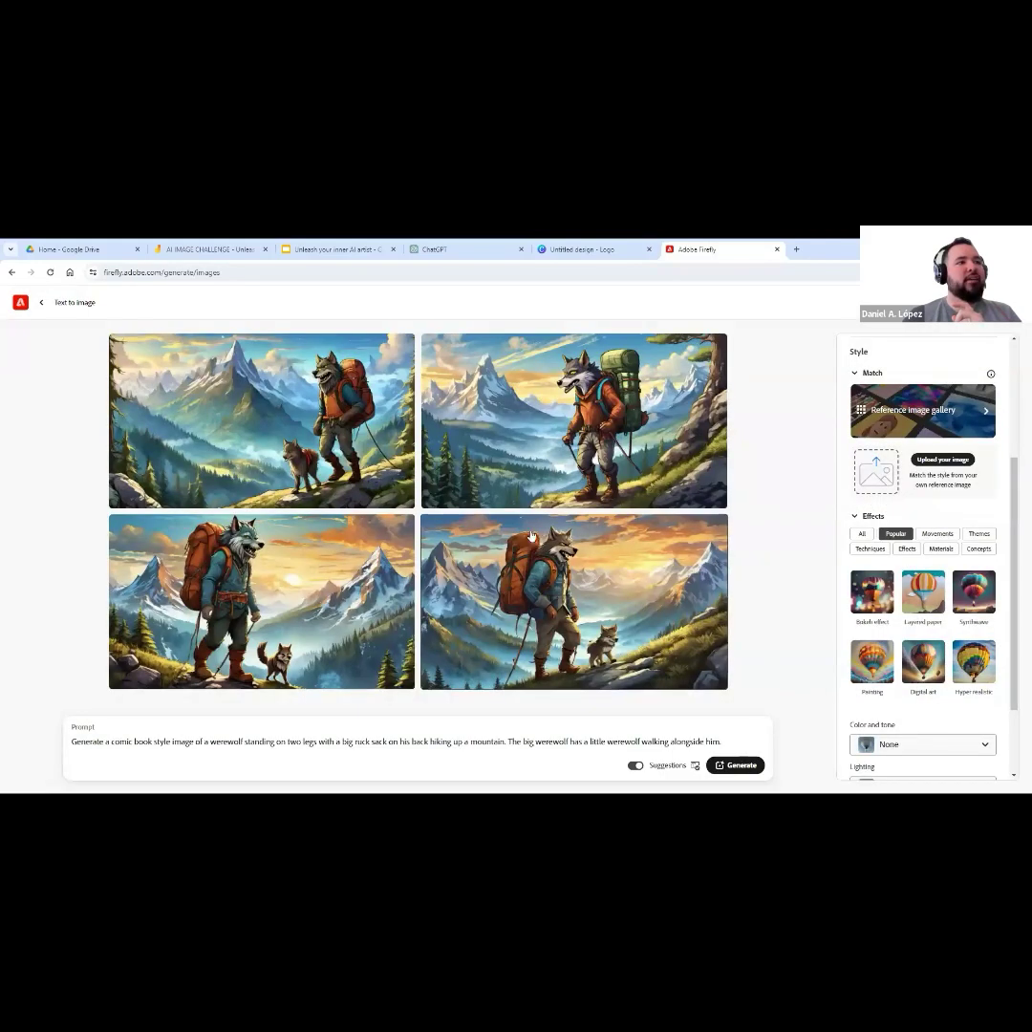
click(210, 248)
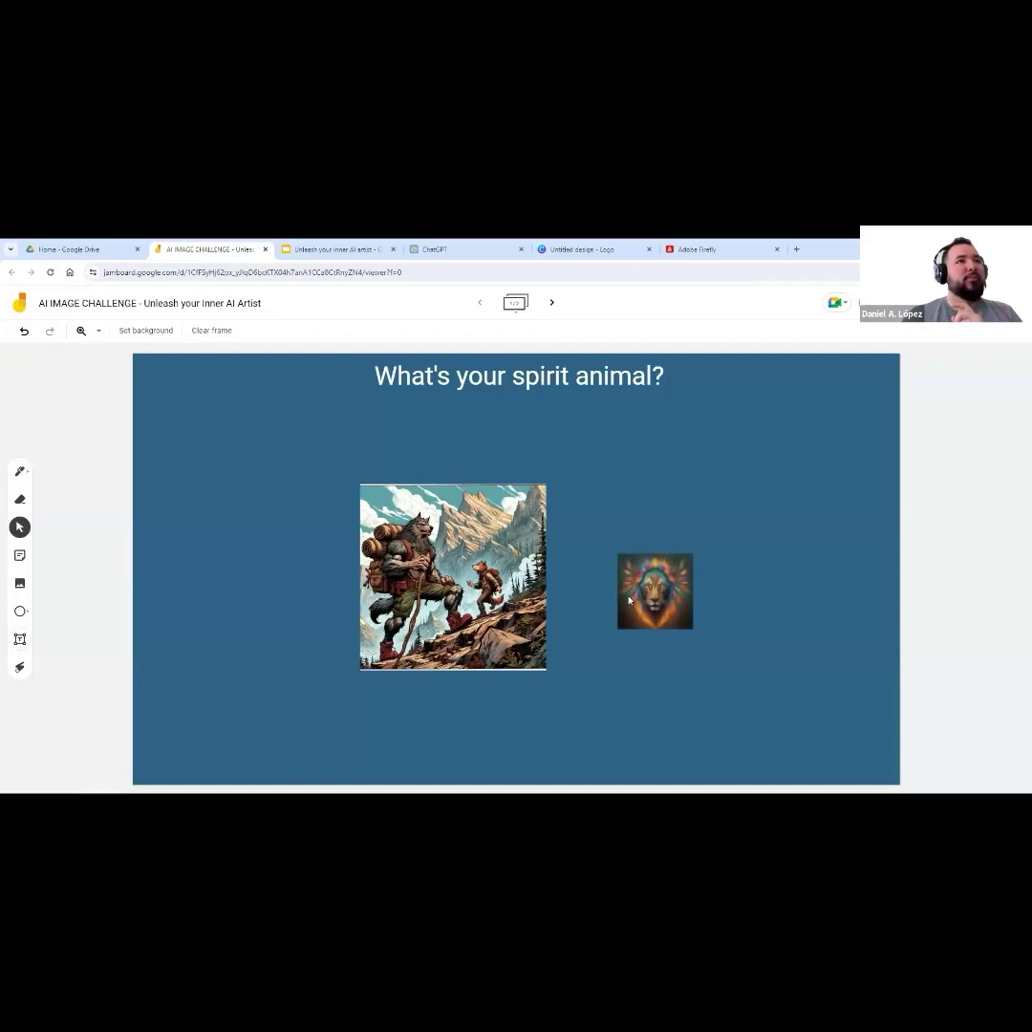
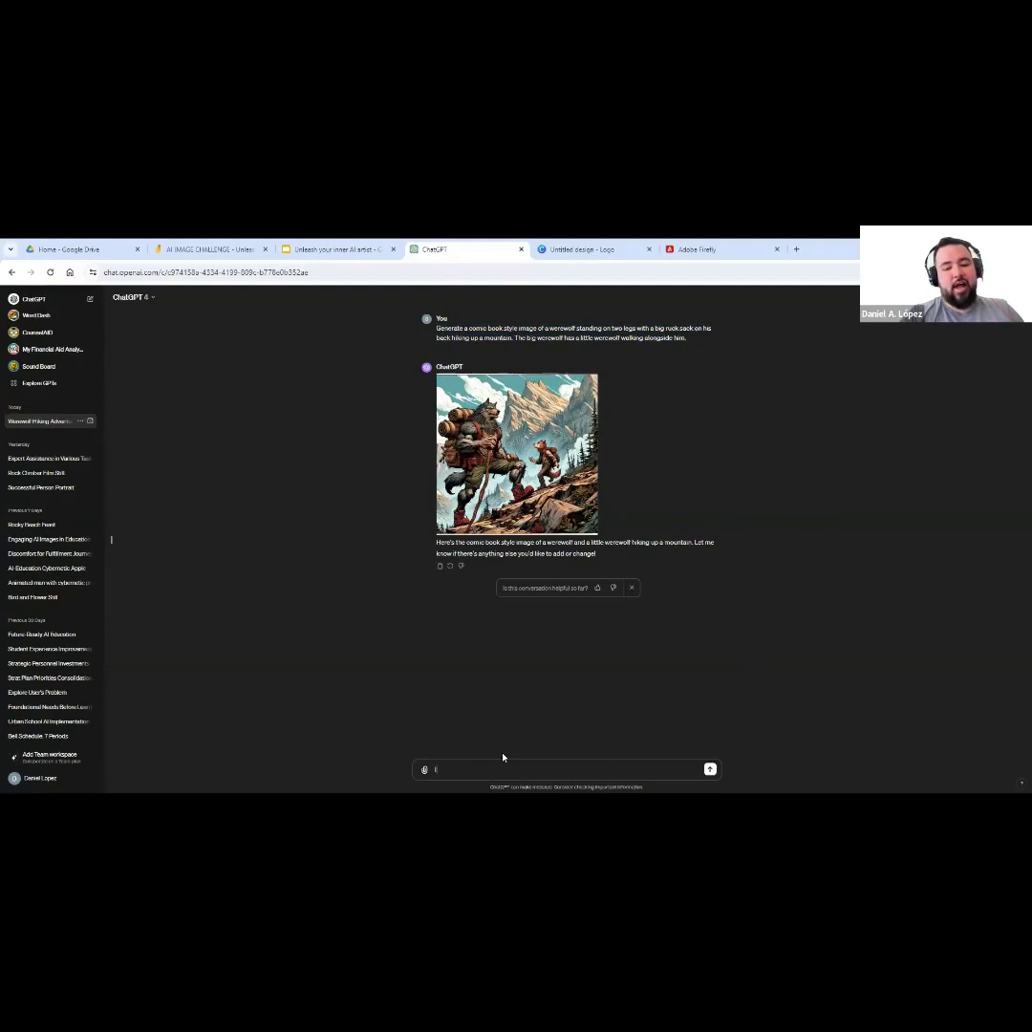
Draft a prompt saying you teach inertia and asking for five everyday-example image prompts, correcting 'intertia'.
text(e teacher an I am teaching a)
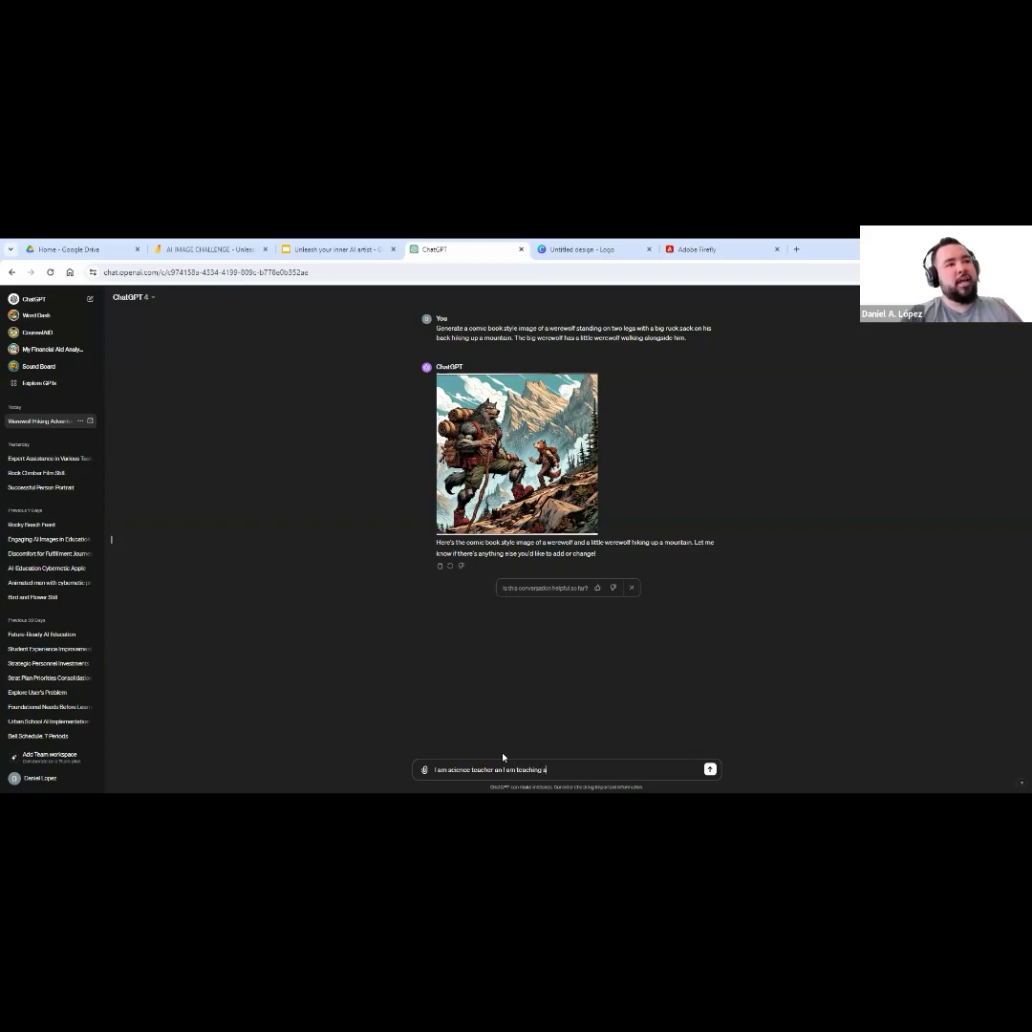
text( lesson on intertia. Give me five image generation prompts of)
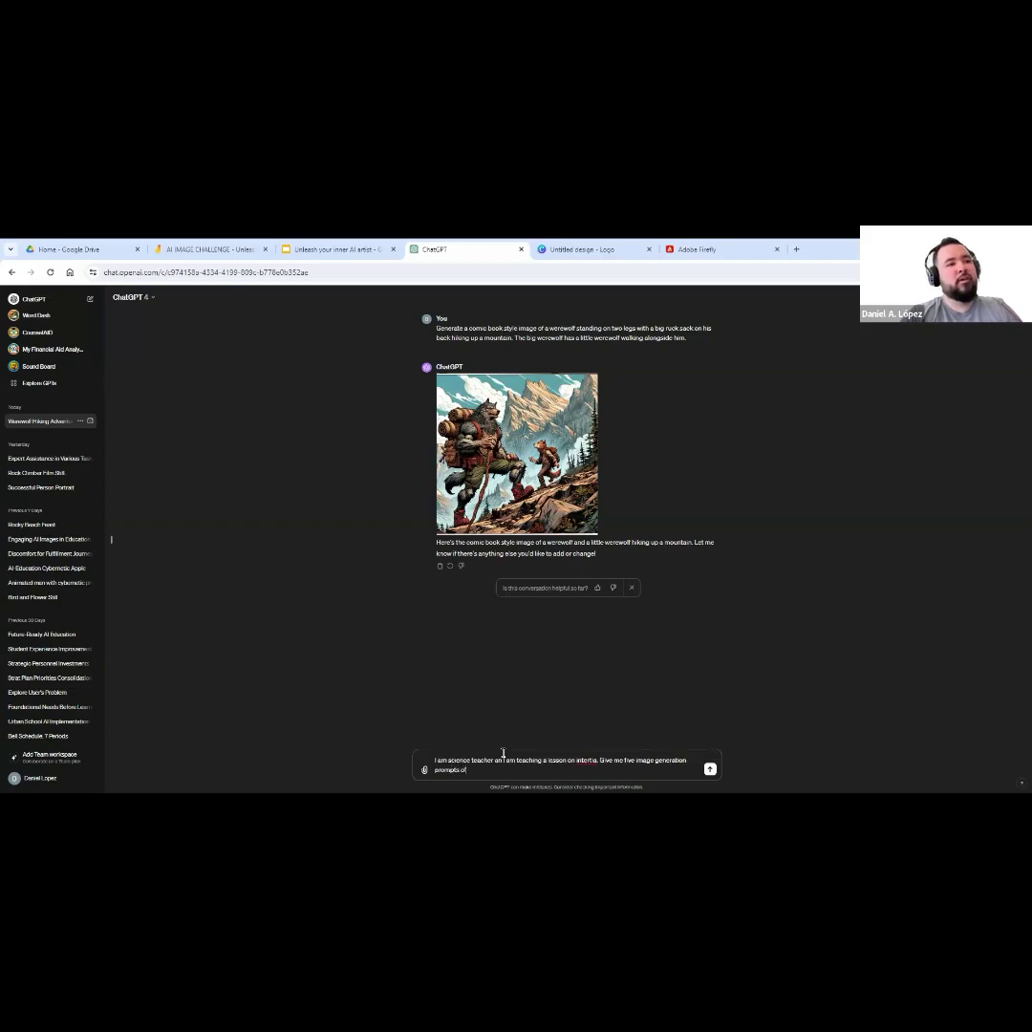
text( everyday examples wh)
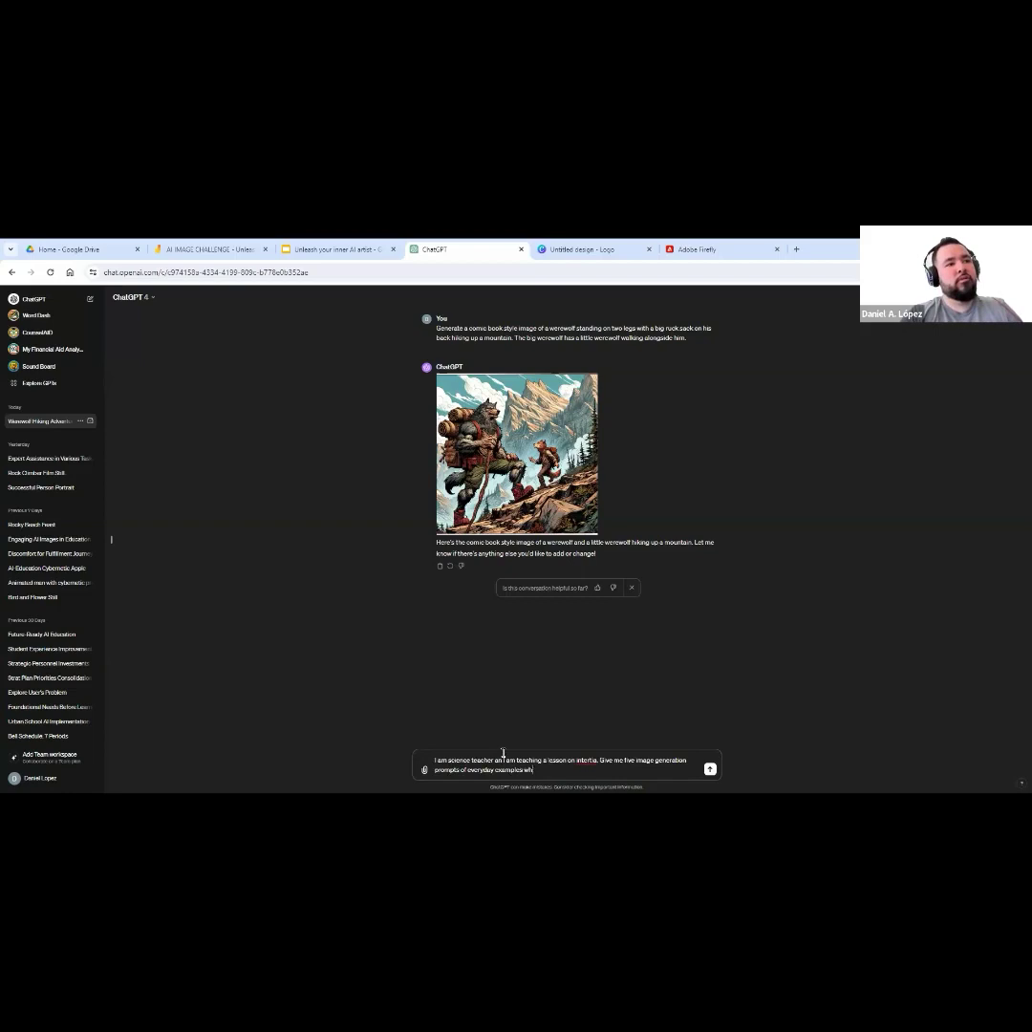
text(ich could show what m)
text(ertia means?)
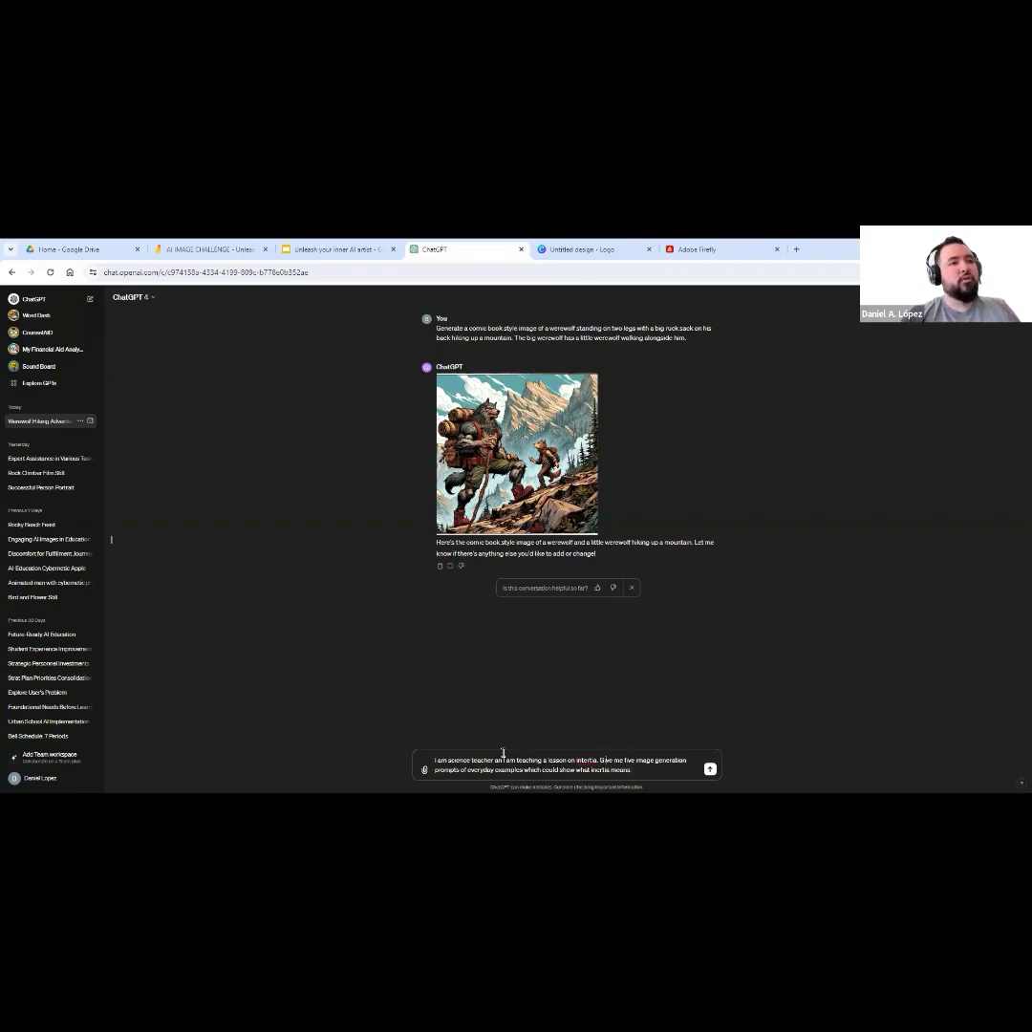
key(BackSpace)
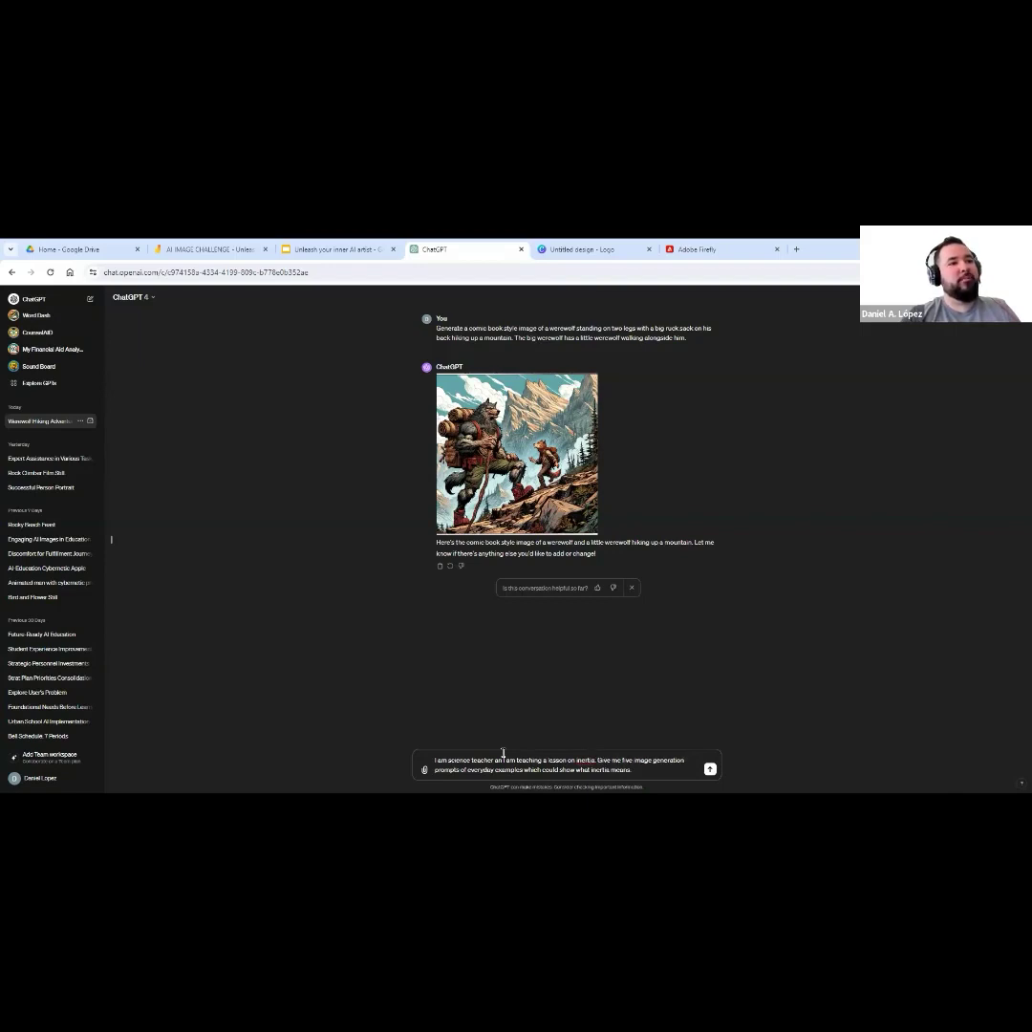
Send the inertia request, then ask ChatGPT to 'Generate all five images'.
key(Return)
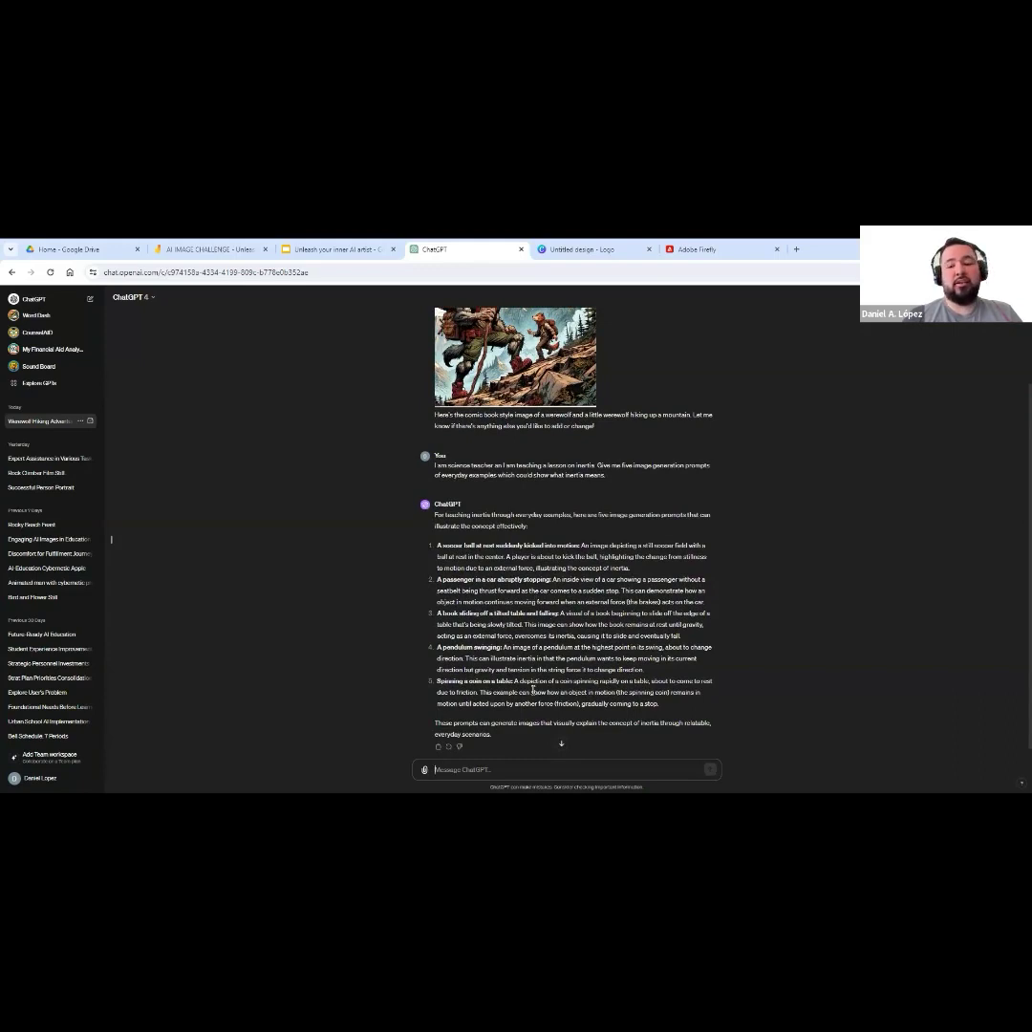
click(515, 773)
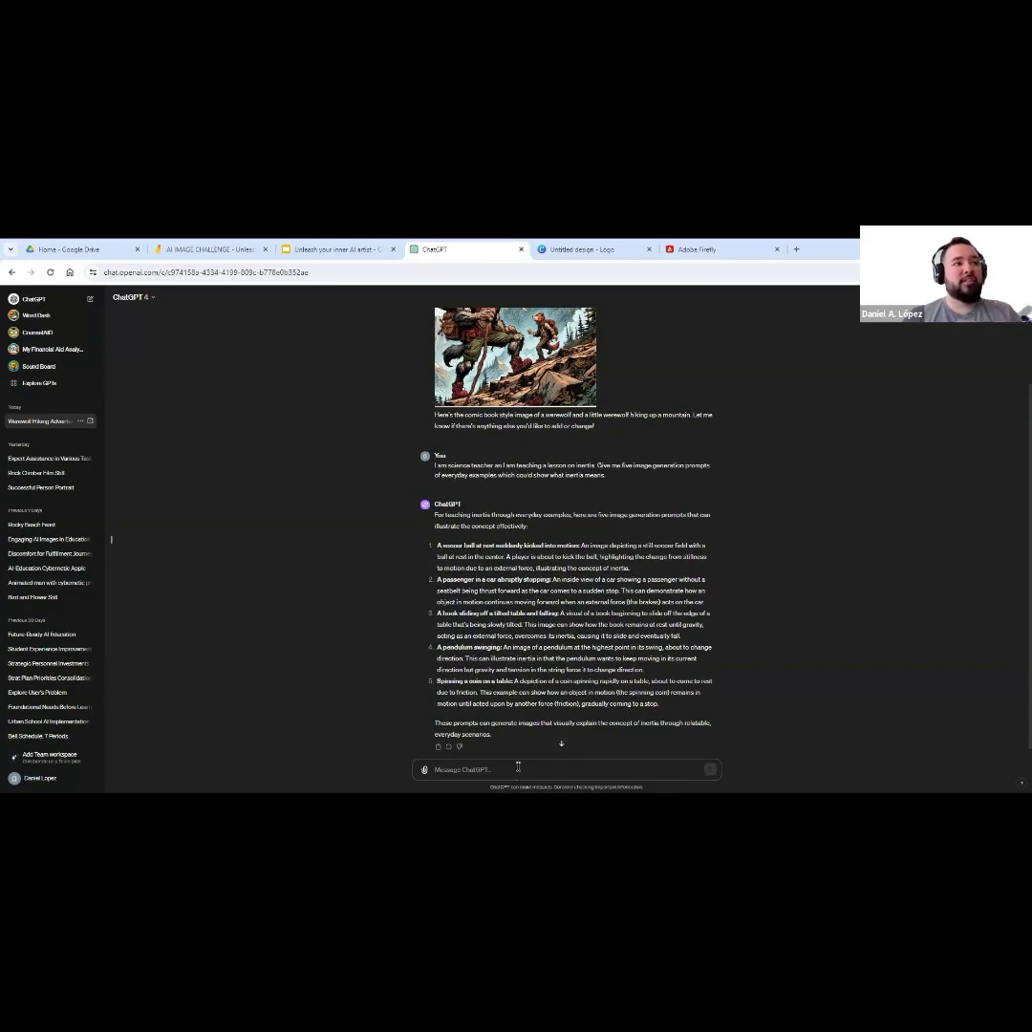
text(Gene)
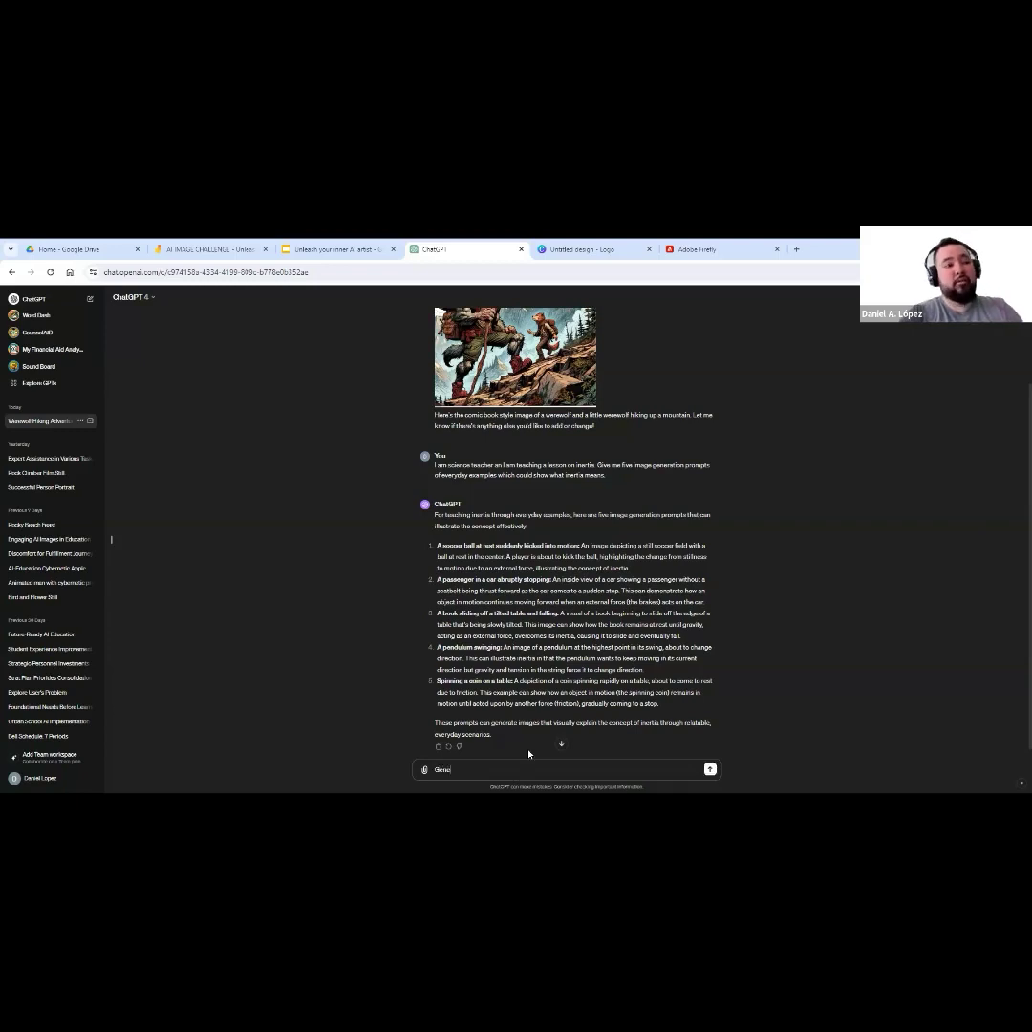
text(rate)
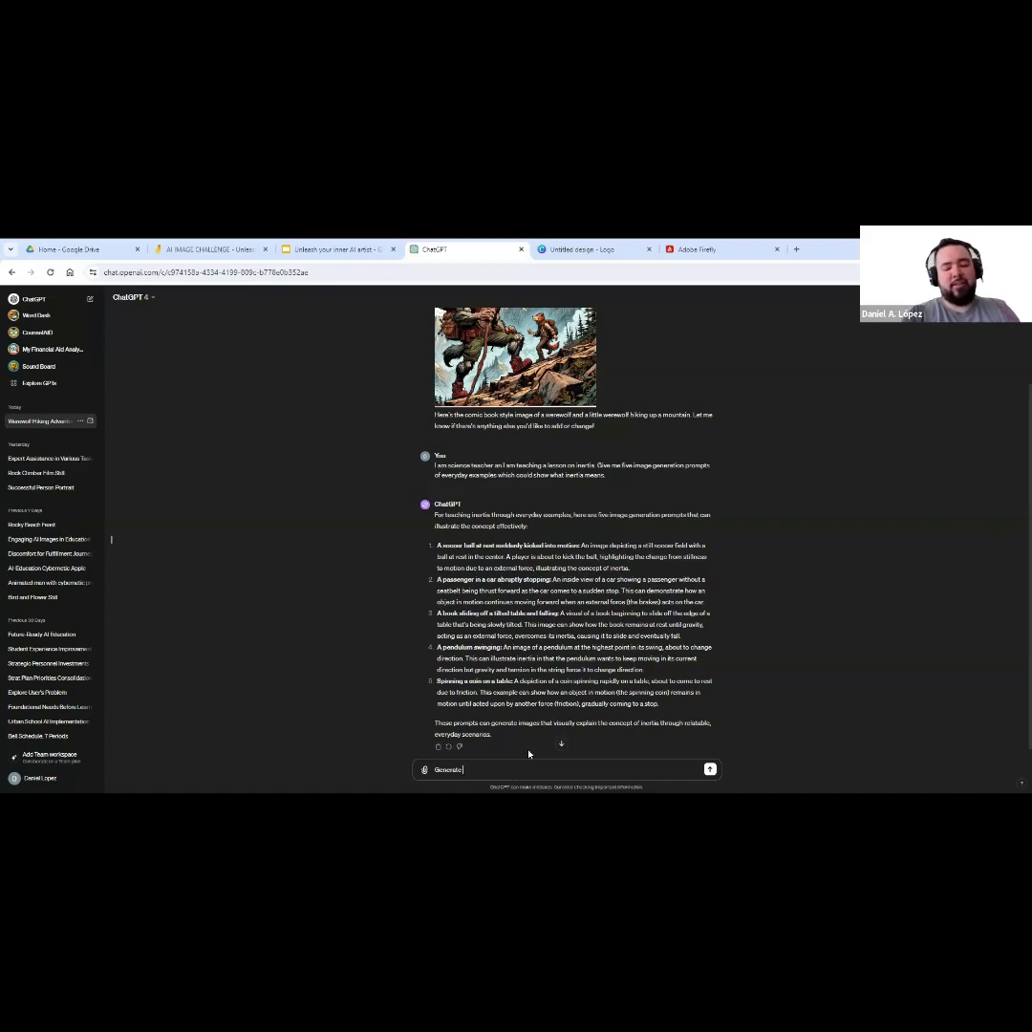
text( all five images)
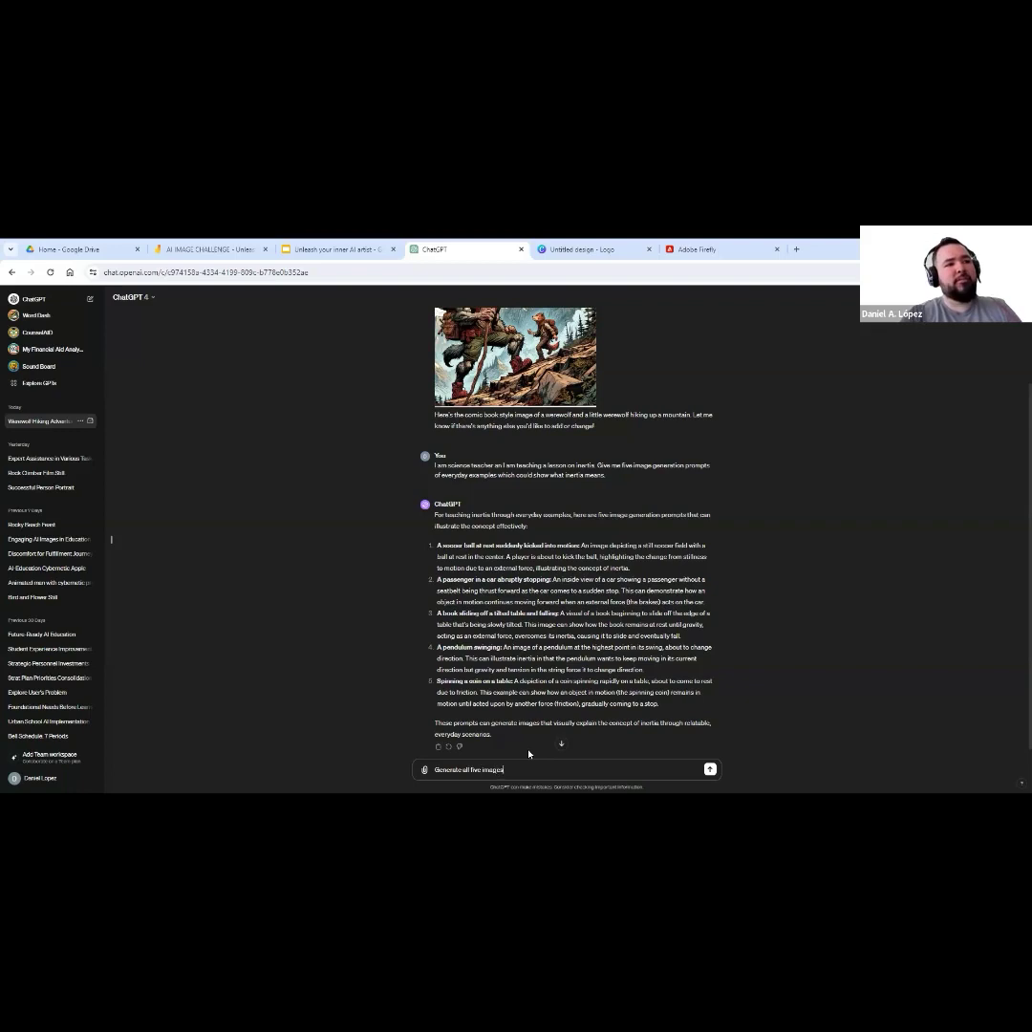
key(Return)
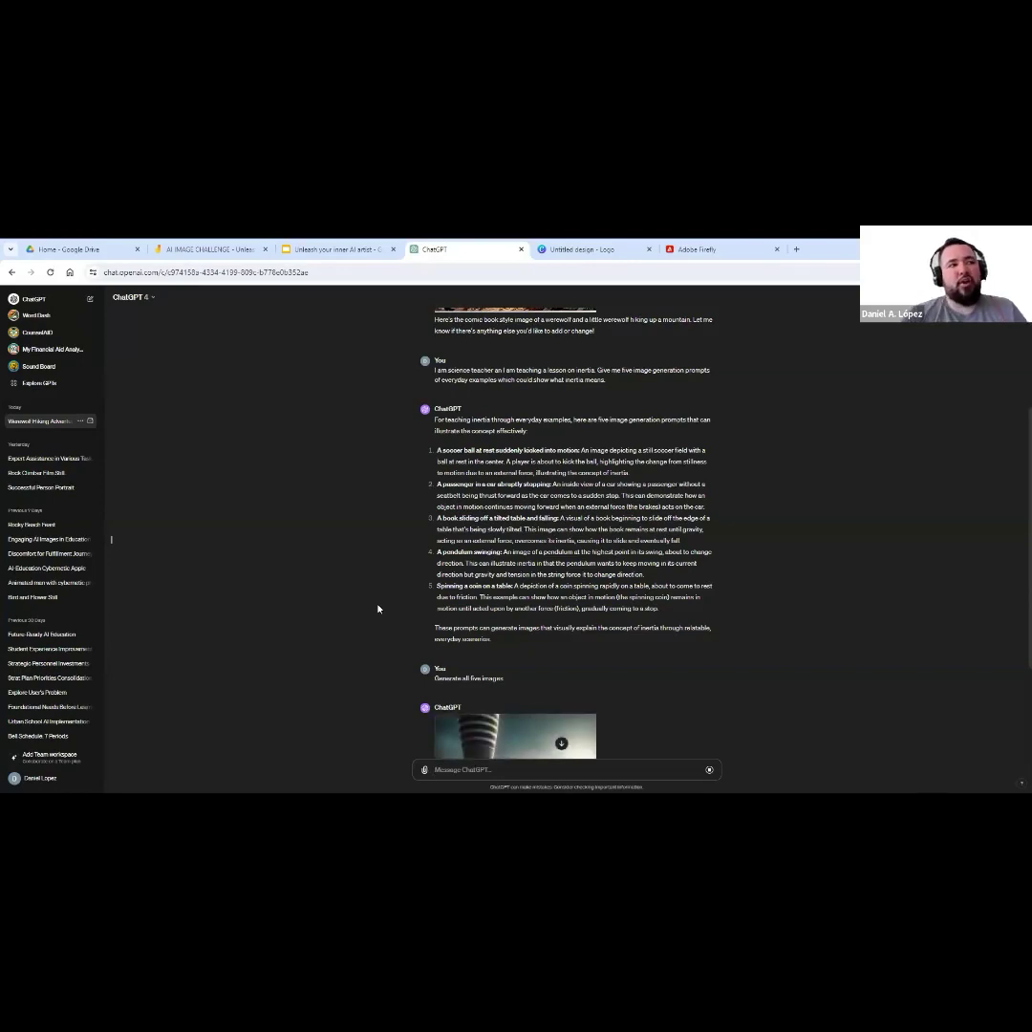
Review the five generated inertia images as ChatGPT produces them.
scroll(380, 594, down, 1)
scroll(363, 588, down, 2)
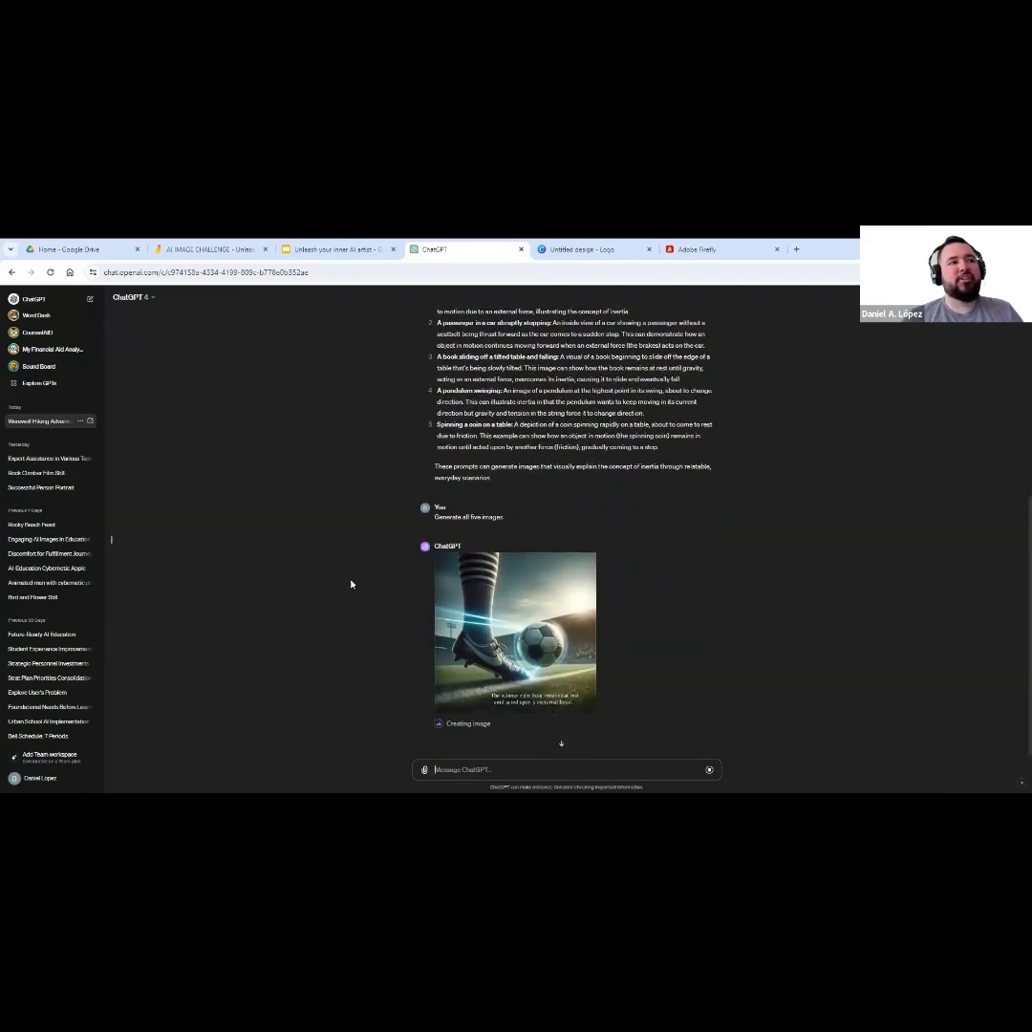
scroll(351, 584, down, 1)
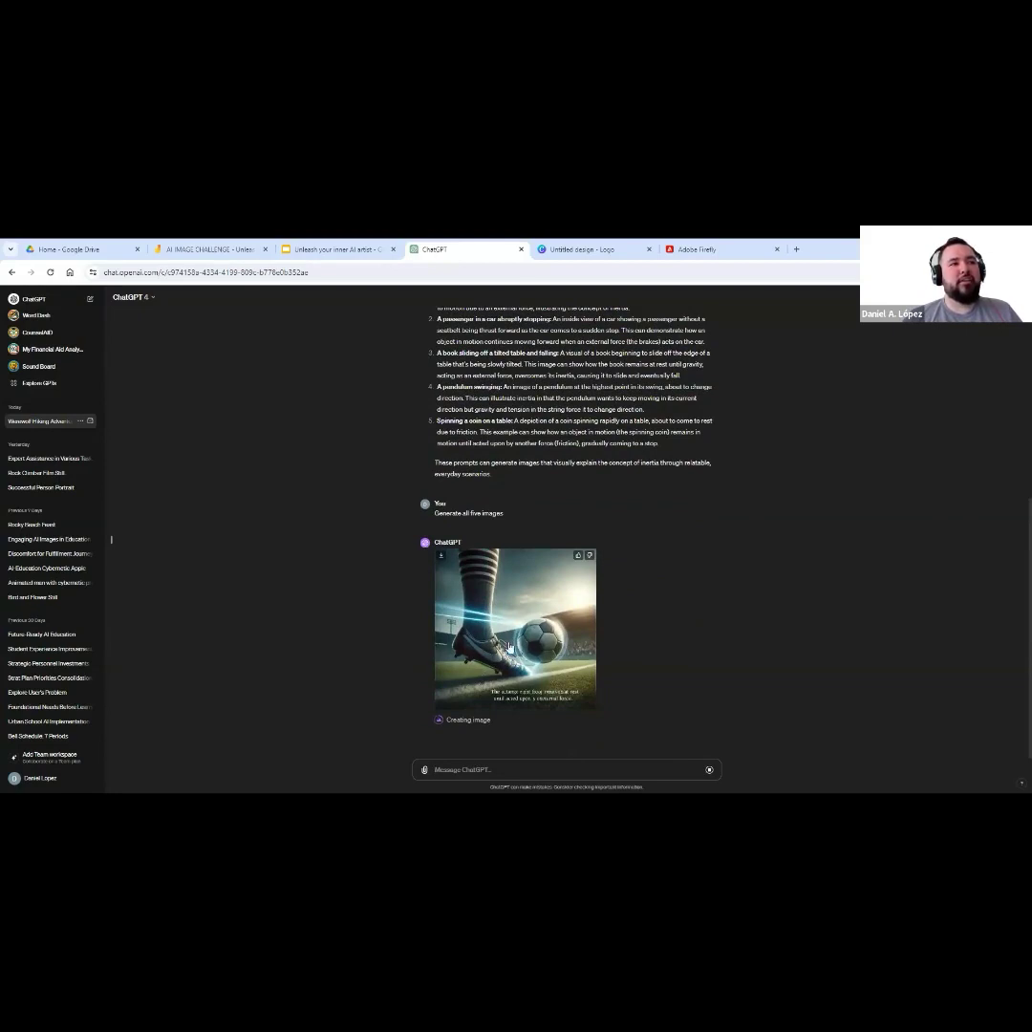
scroll(535, 535, up, 4)
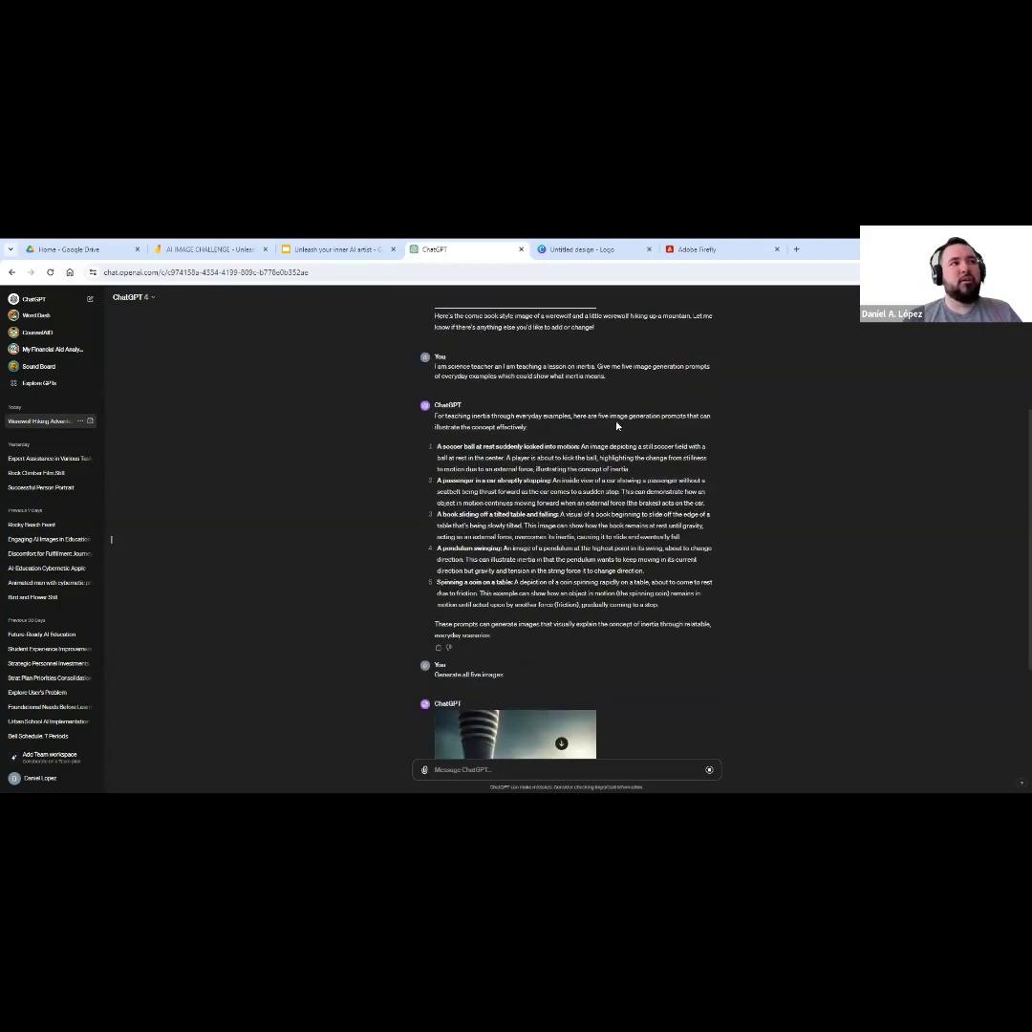
scroll(380, 537, down, 3)
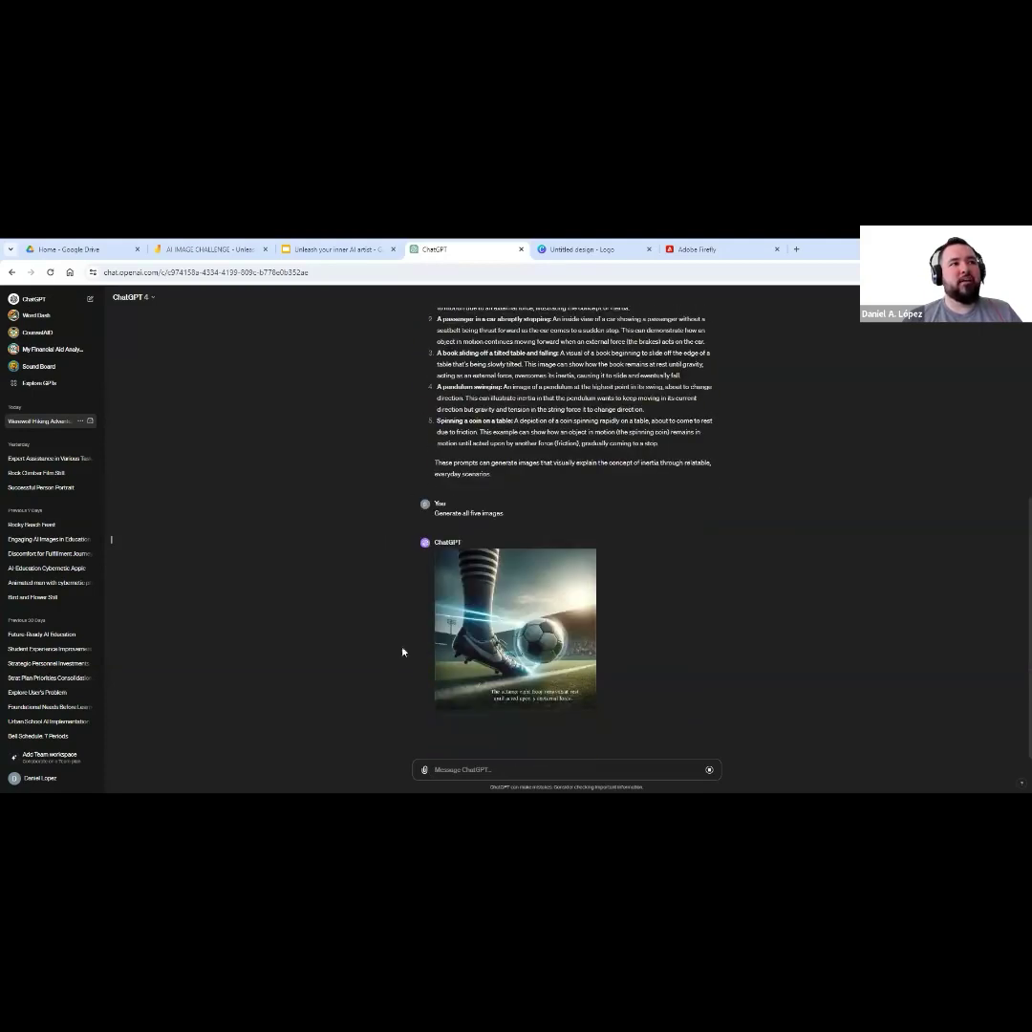
scroll(403, 652, down, 2)
scroll(450, 699, down, 1)
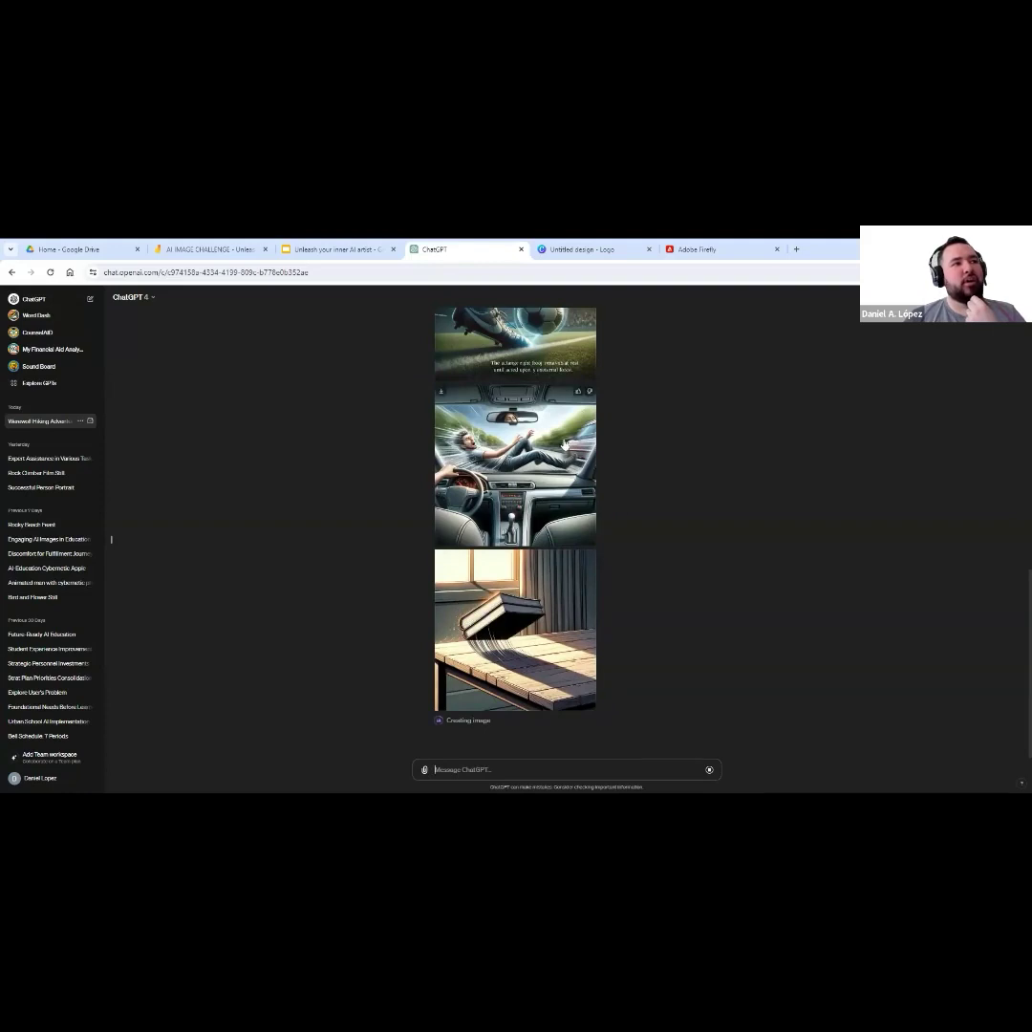
scroll(425, 533, up, 4)
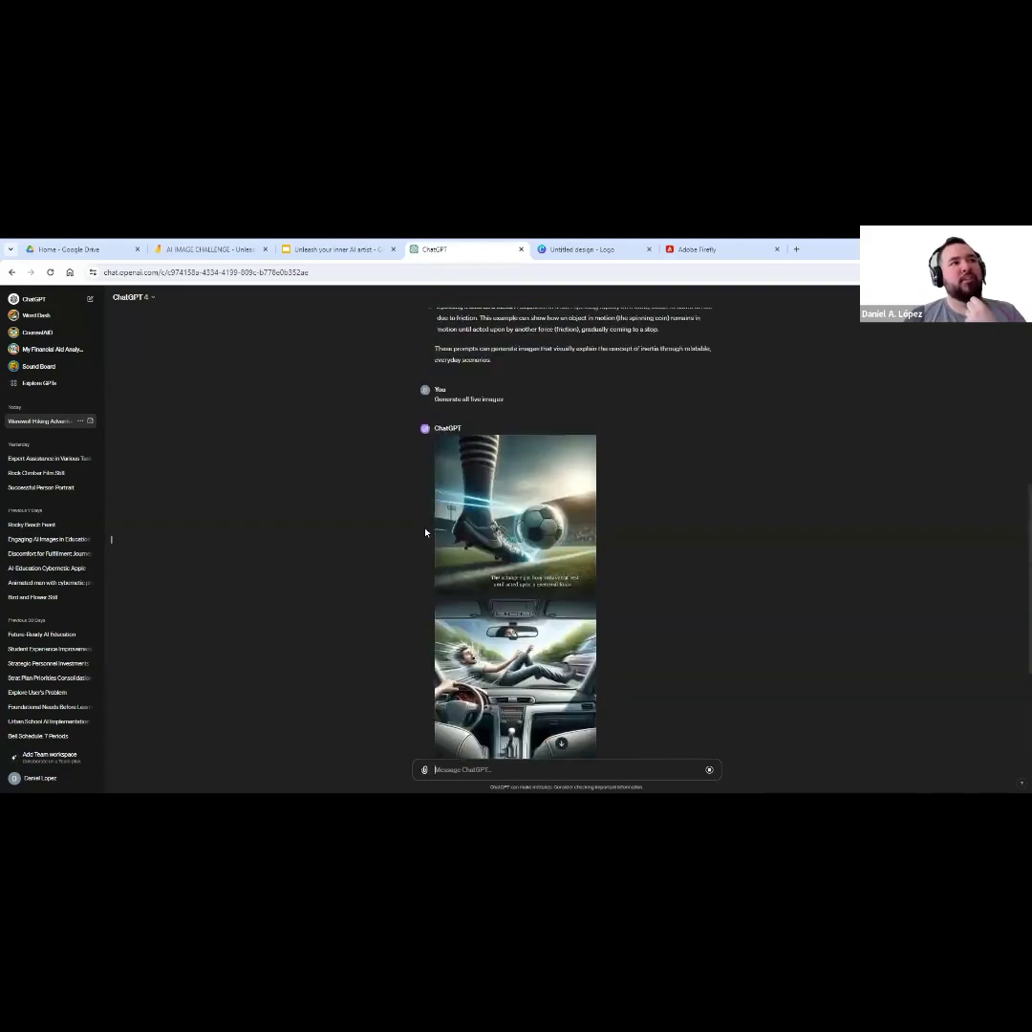
scroll(426, 532, down, 3)
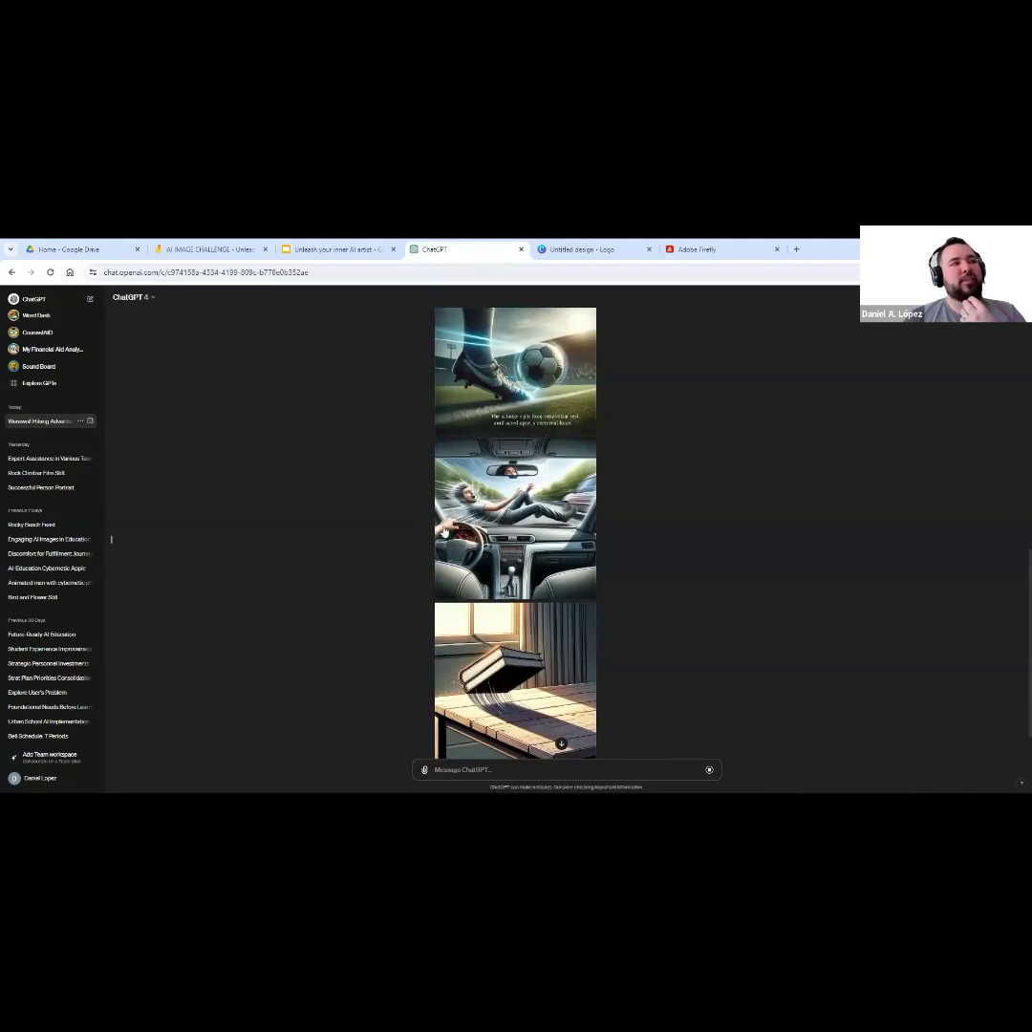
scroll(496, 537, down, 1)
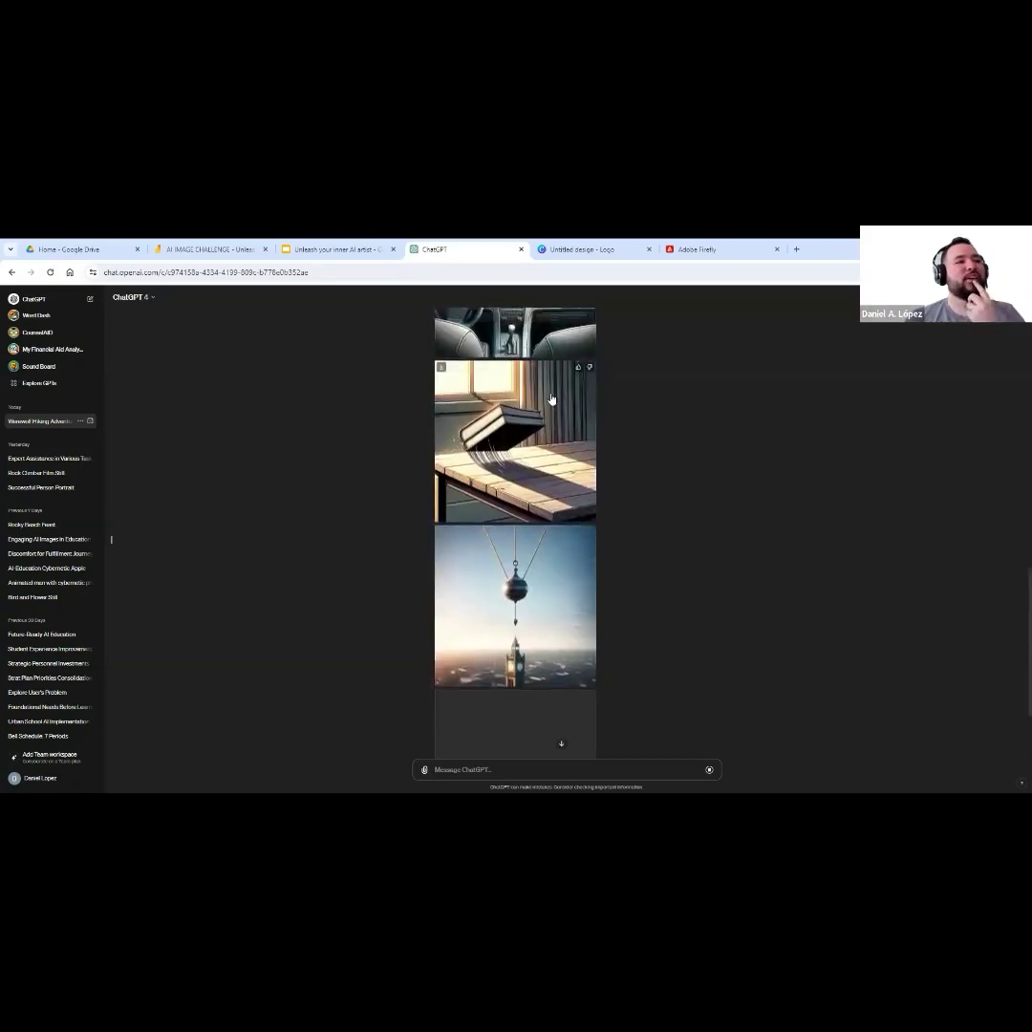
scroll(551, 399, down, 2)
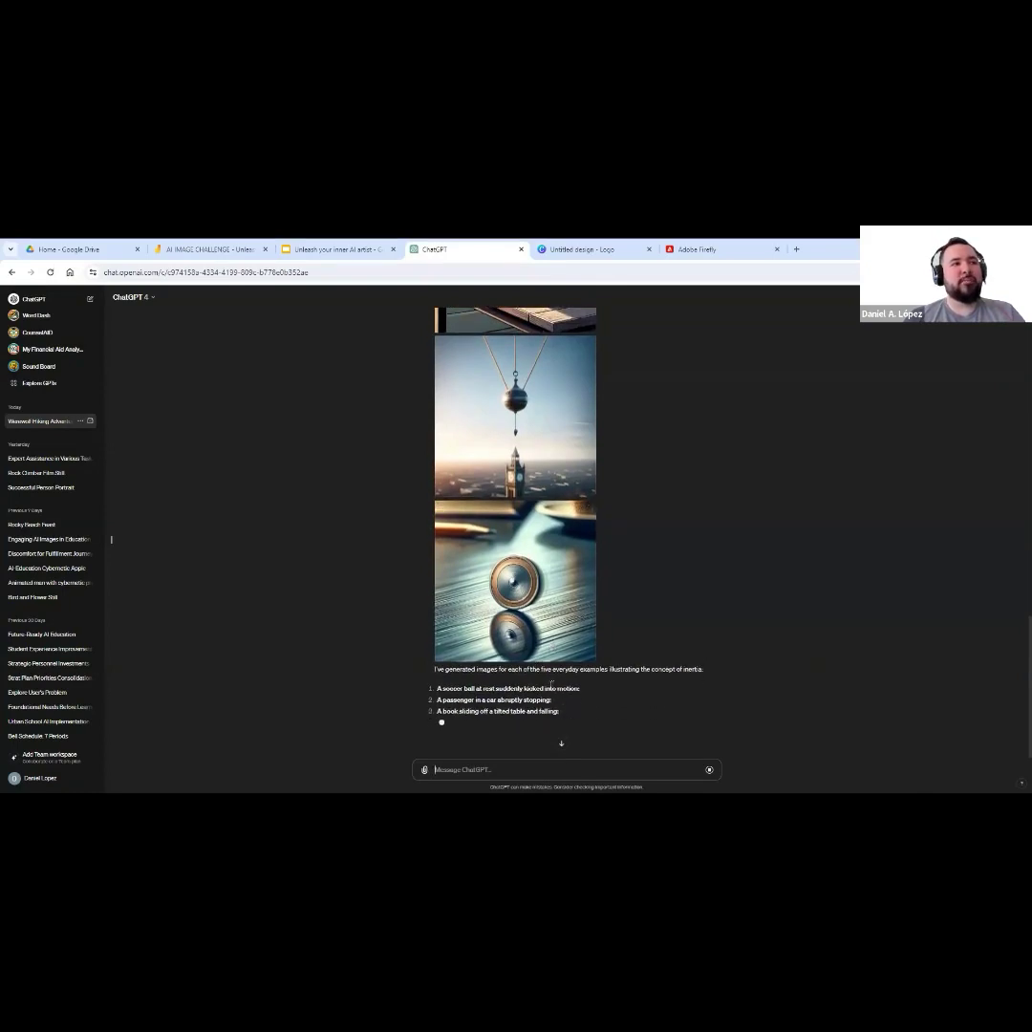
scroll(535, 573, up, 3)
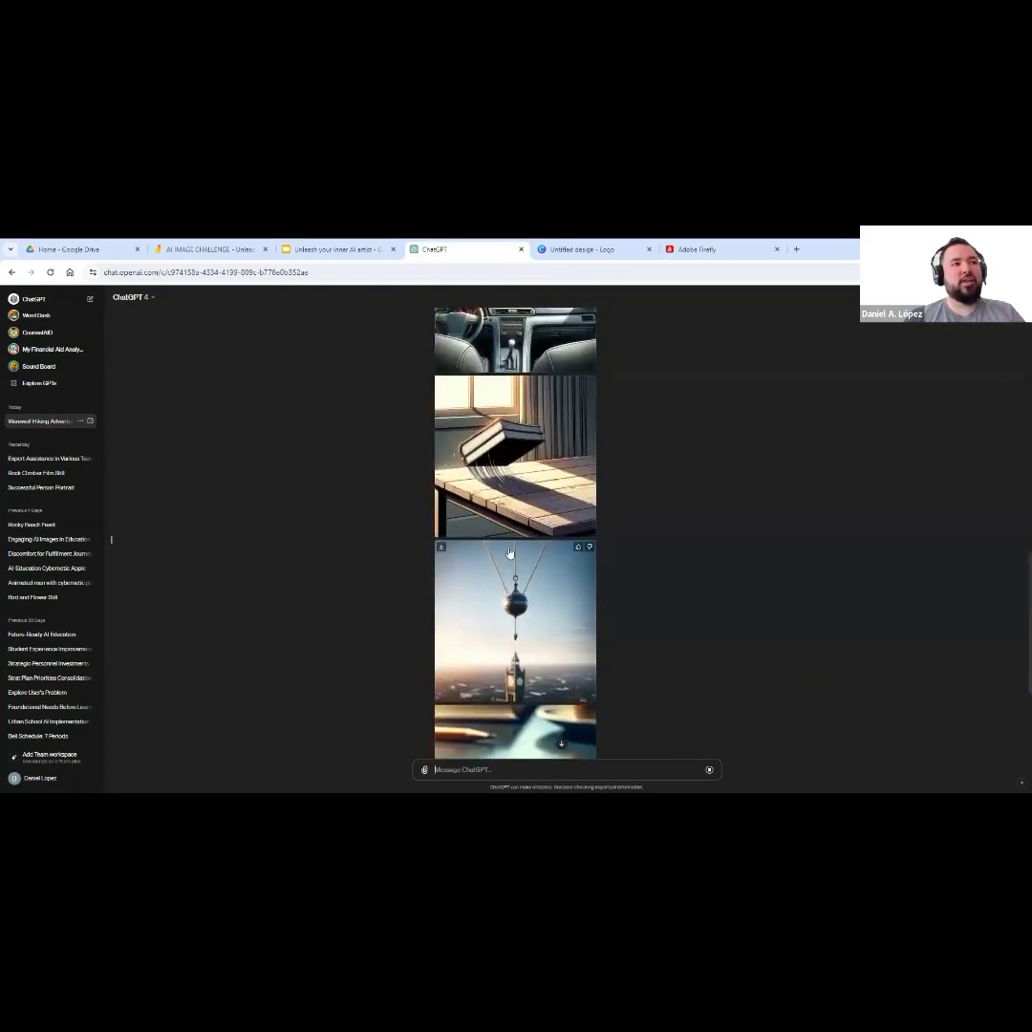
scroll(516, 544, up, 5)
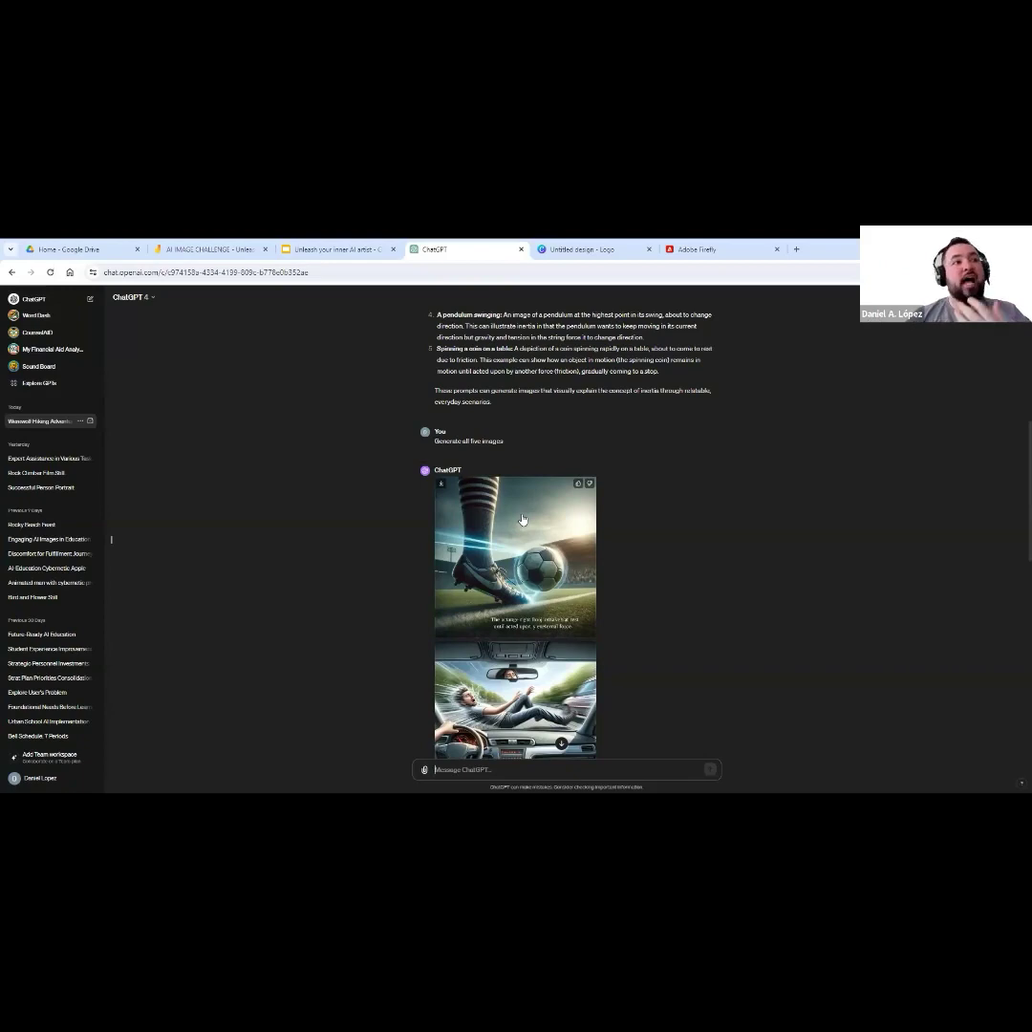
scroll(521, 519, down, 2)
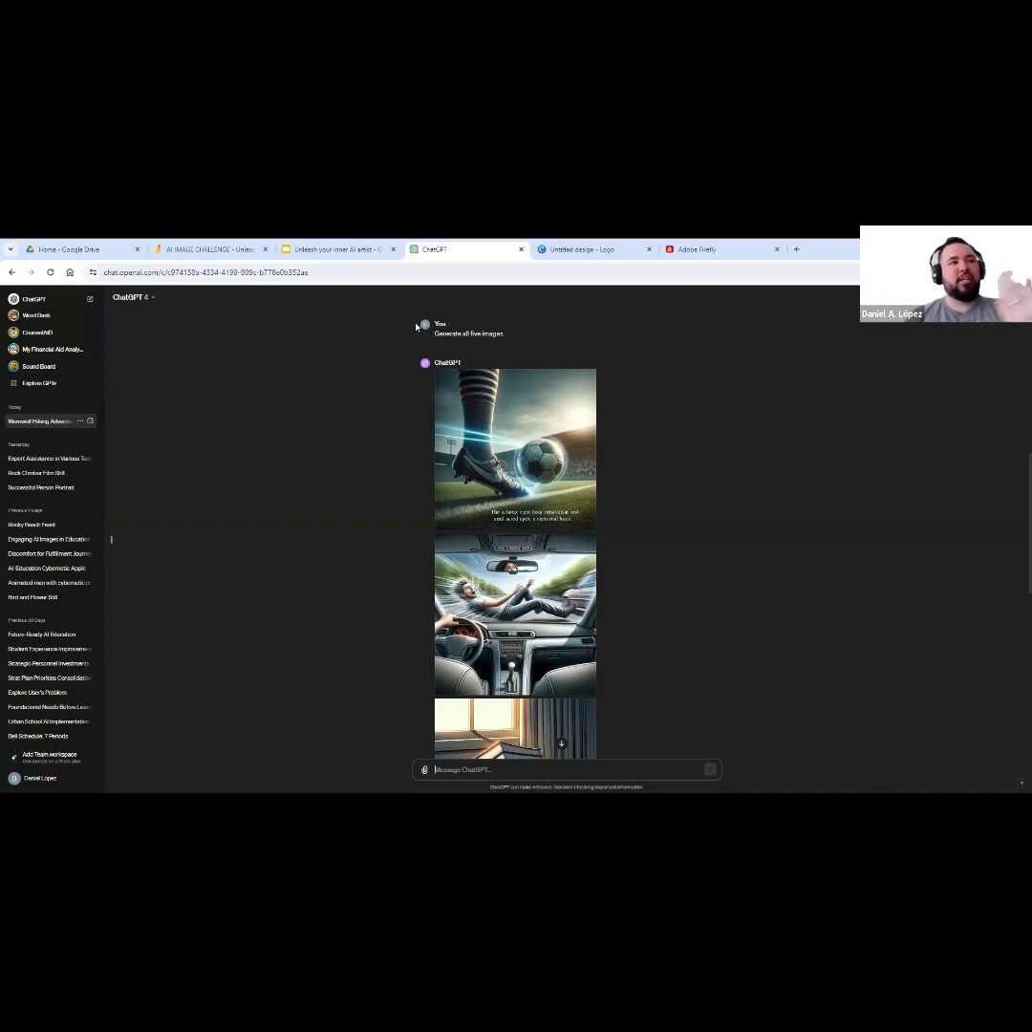
scroll(397, 522, down, 2)
scroll(400, 519, down, 2)
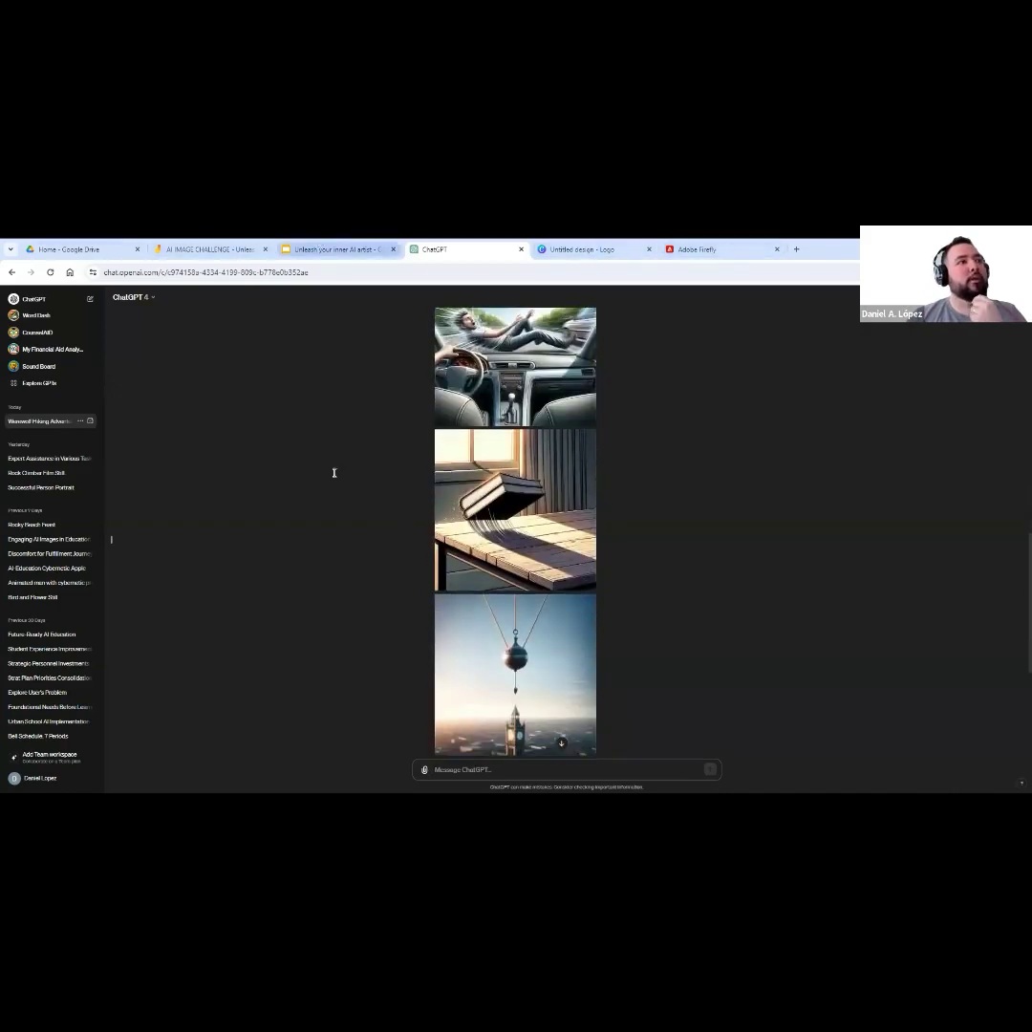
Return to the Google Slides deck and select slide 8, 'Tips for image generation'.
click(325, 248)
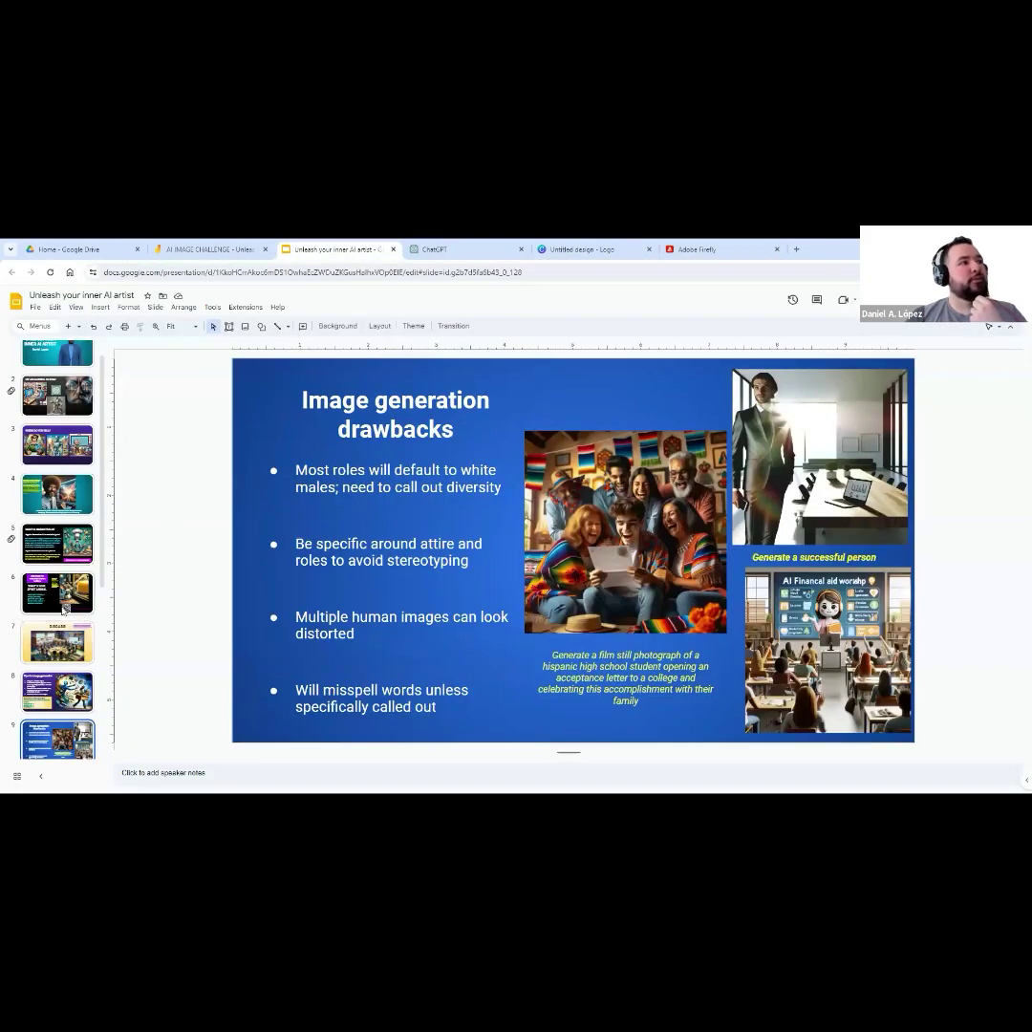
scroll(61, 583, down, 1)
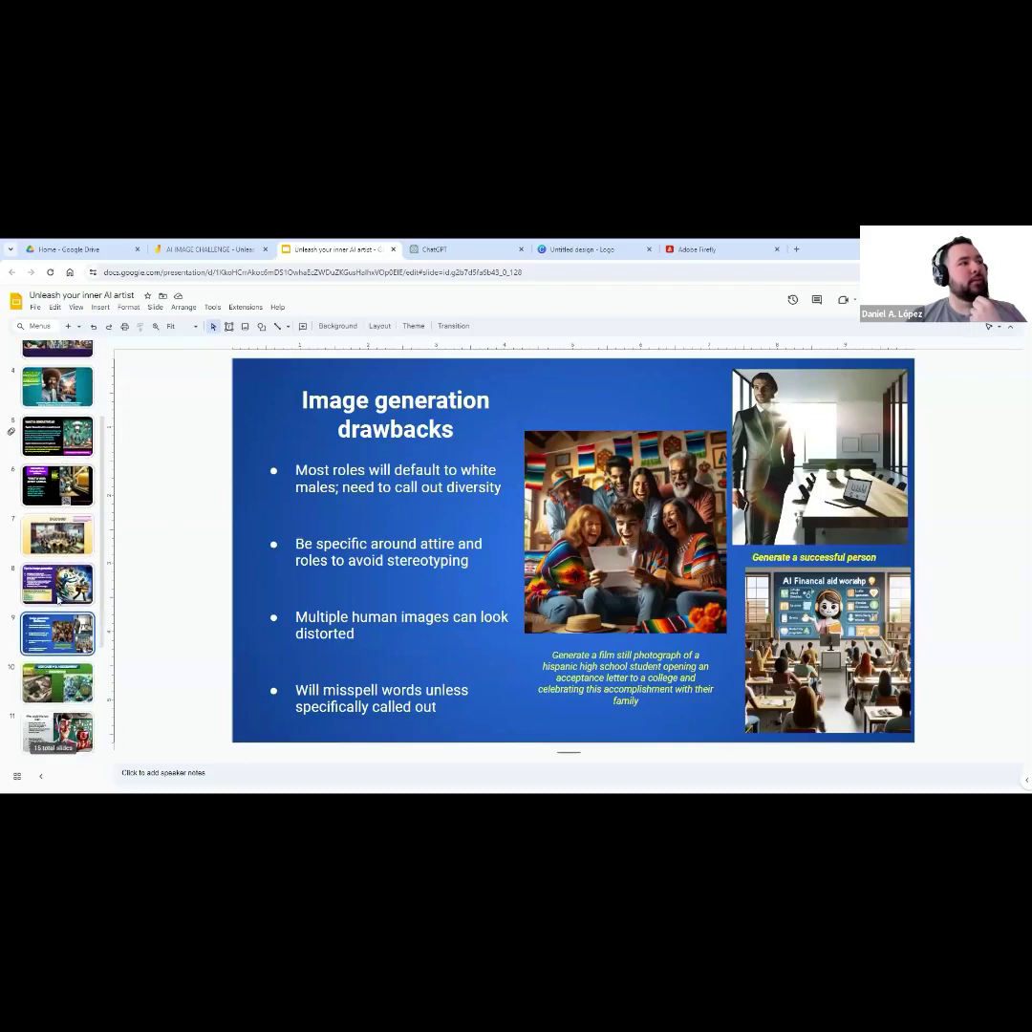
key(Up)
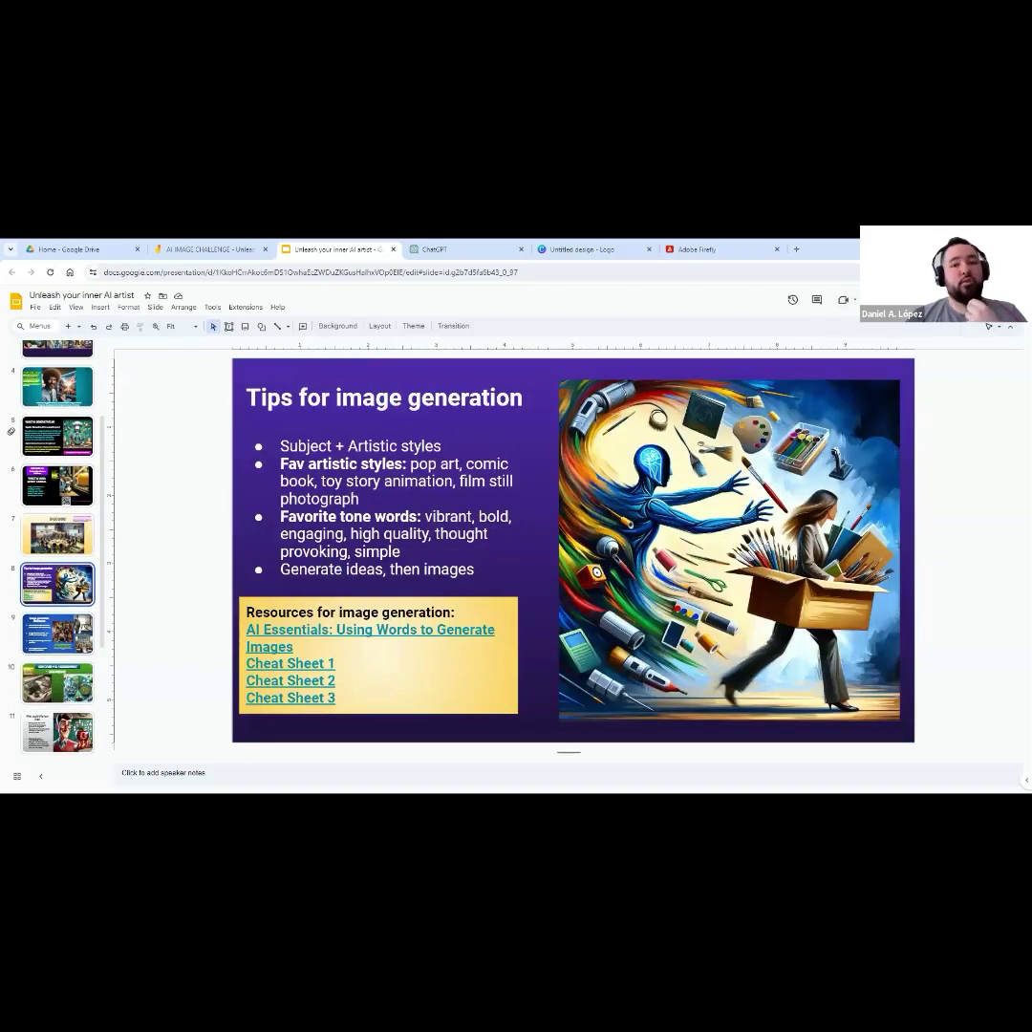